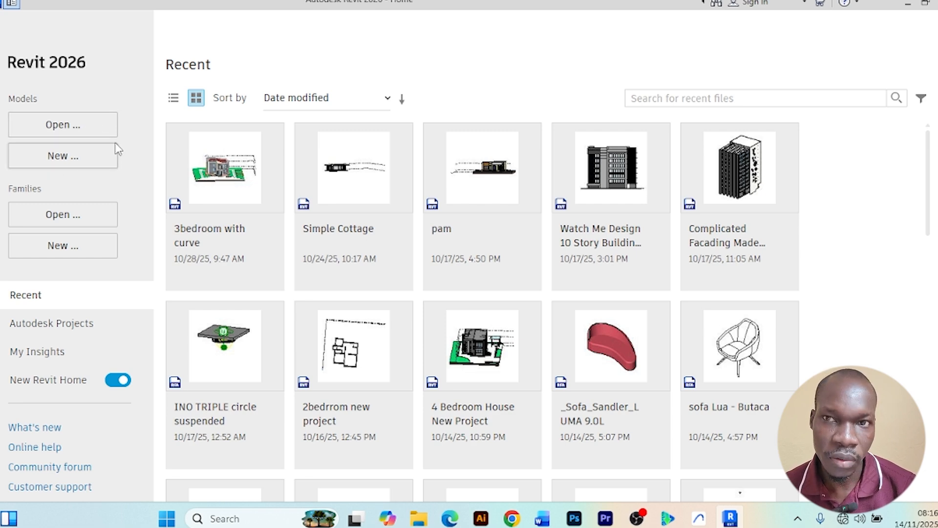
Start a new project and review the template file choices offered for it
{"action": "left_click", "coordinate": [58, 156]}
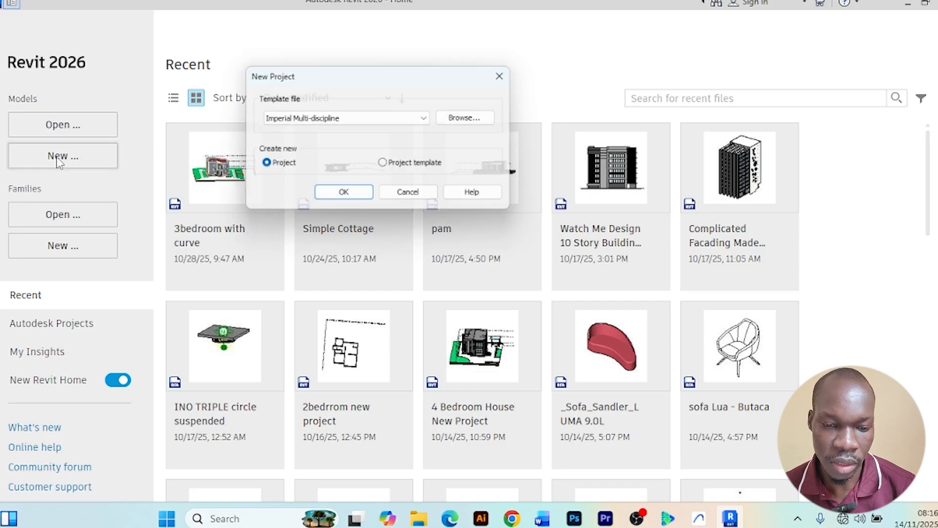
{"action": "mouse_move", "coordinate": [329, 74]}
{"action": "left_mouse_down"}
{"action": "mouse_move", "coordinate": [385, 102]}
{"action": "mouse_move", "coordinate": [310, 80]}
{"action": "mouse_move", "coordinate": [374, 83]}
{"action": "mouse_move", "coordinate": [312, 80]}
{"action": "left_mouse_up"}
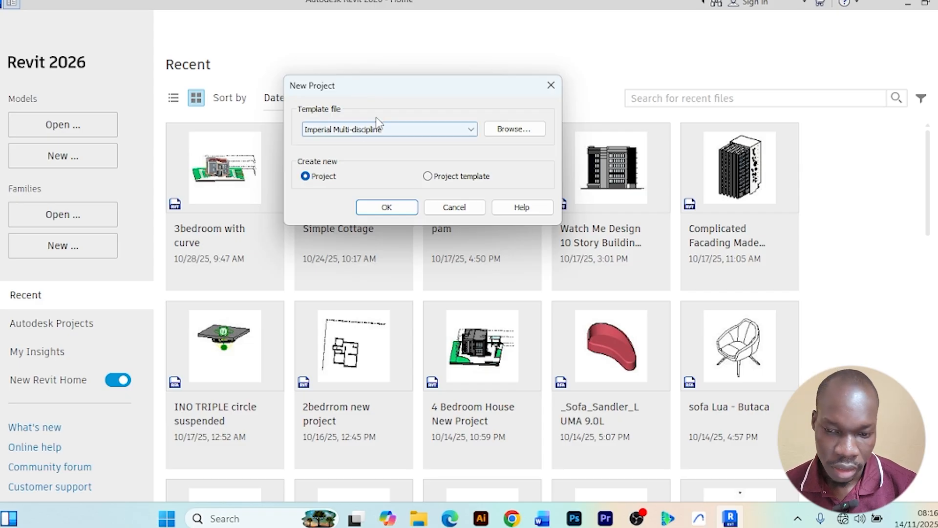
{"action": "left_click", "coordinate": [471, 132]}
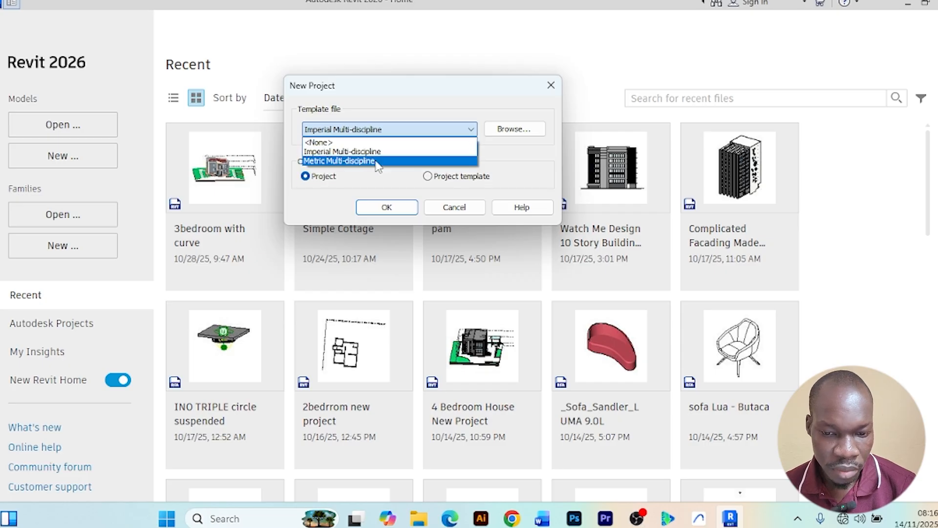
{"action": "left_click", "coordinate": [433, 111]}
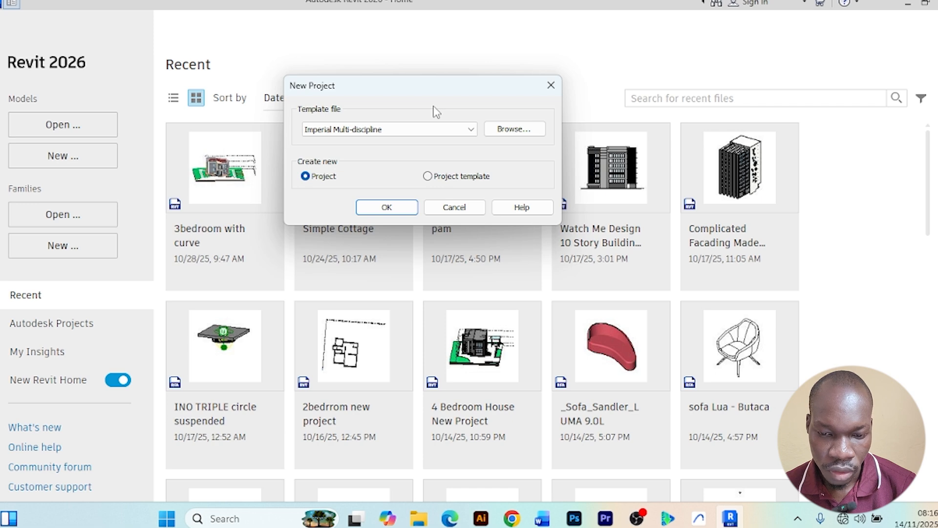
{"action": "left_click", "coordinate": [470, 130]}
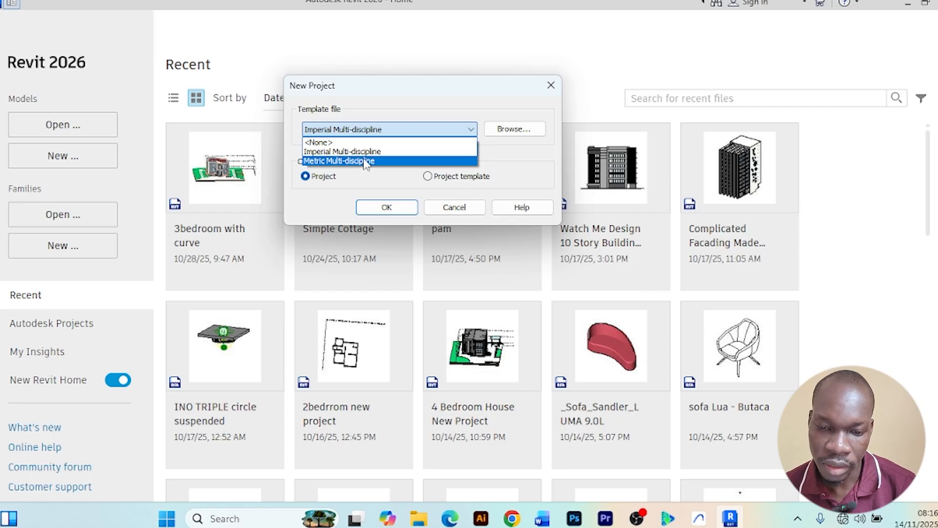
{"action": "left_click", "coordinate": [471, 130]}
{"action": "left_click", "coordinate": [471, 130]}
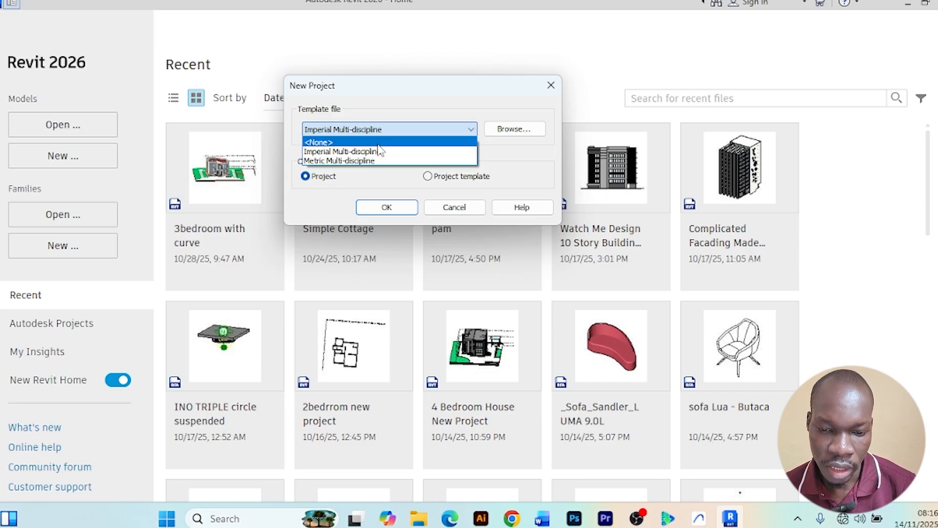
{"action": "left_click", "coordinate": [380, 178]}
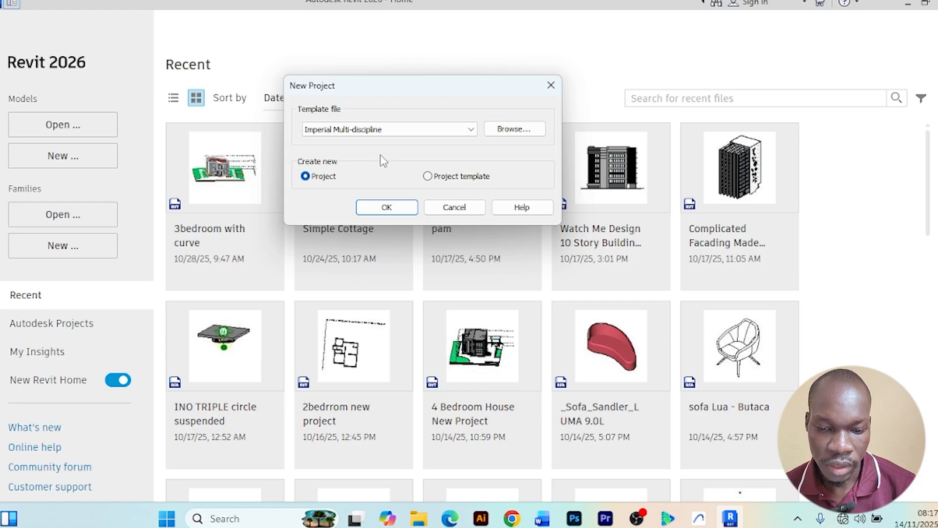
{"action": "left_click", "coordinate": [471, 130]}
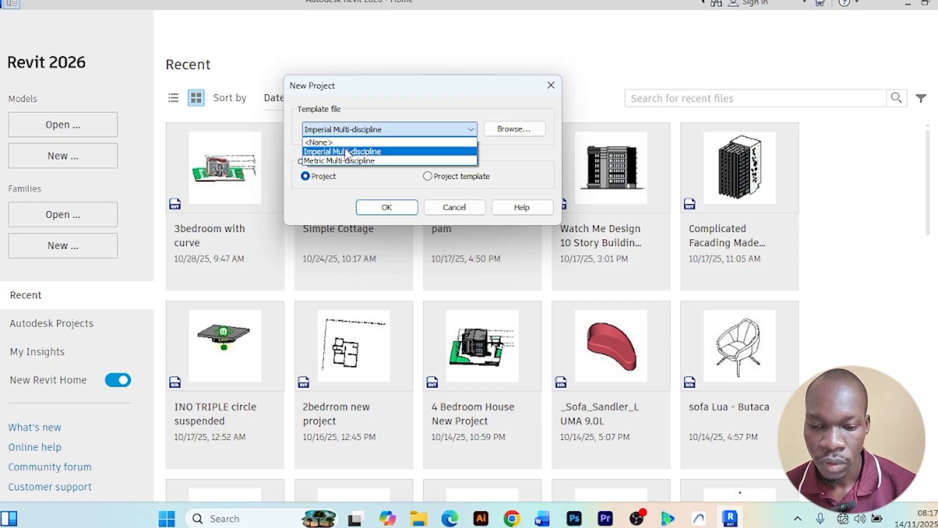
{"action": "left_click", "coordinate": [364, 180]}
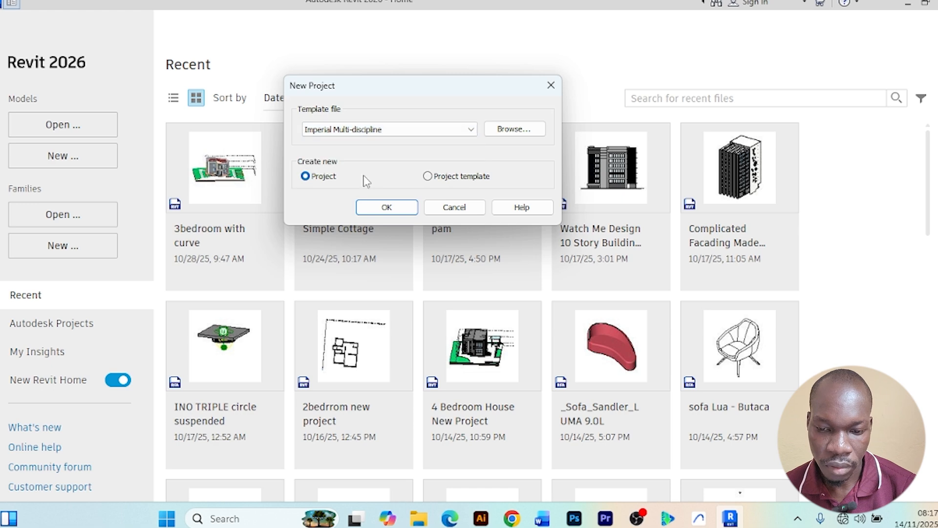
Browse to the English templates folder and create a new project from the DefaultMetric.rte template
{"action": "left_click", "coordinate": [518, 133]}
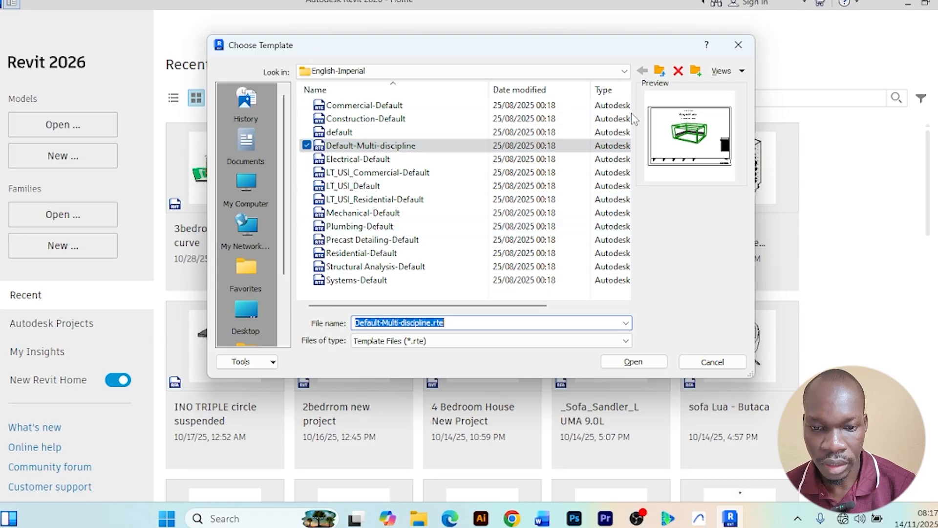
{"action": "left_click", "coordinate": [659, 72]}
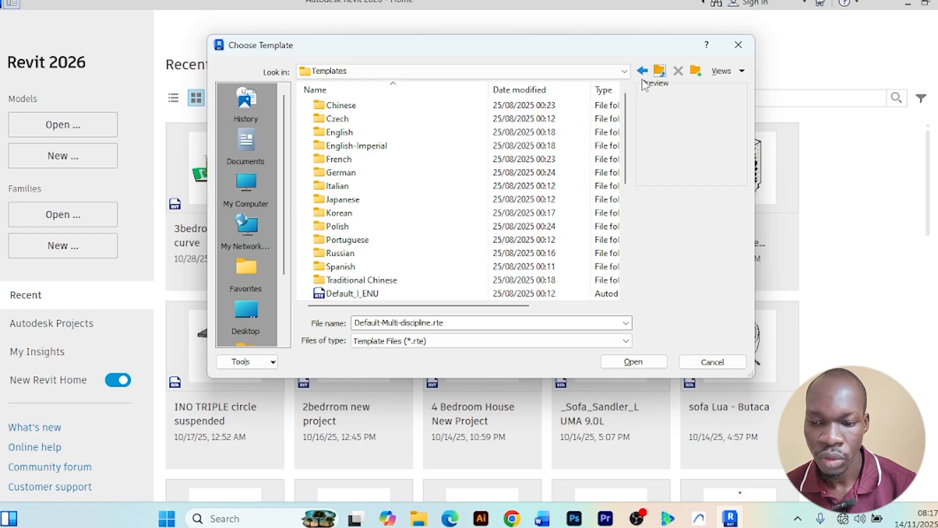
{"action": "double_click", "coordinate": [341, 133]}
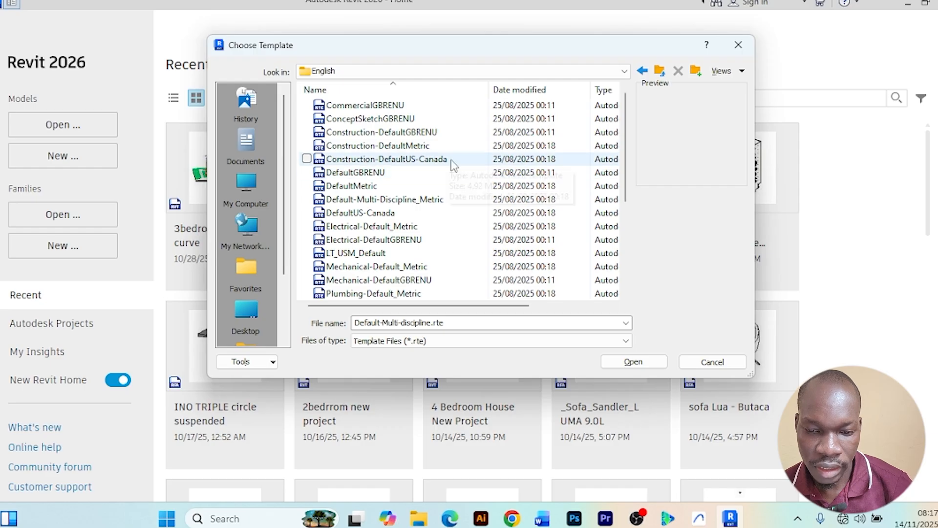
{"action": "left_click", "coordinate": [361, 187]}
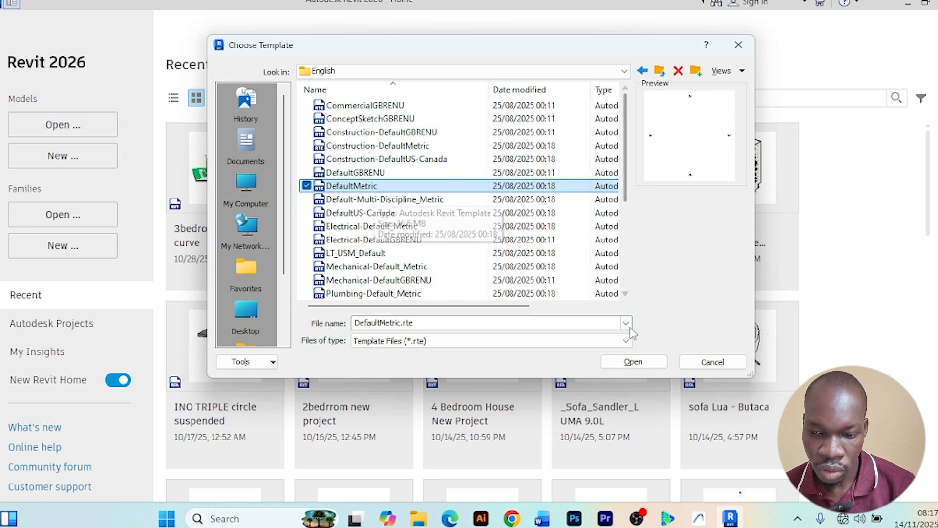
{"action": "left_click", "coordinate": [634, 362]}
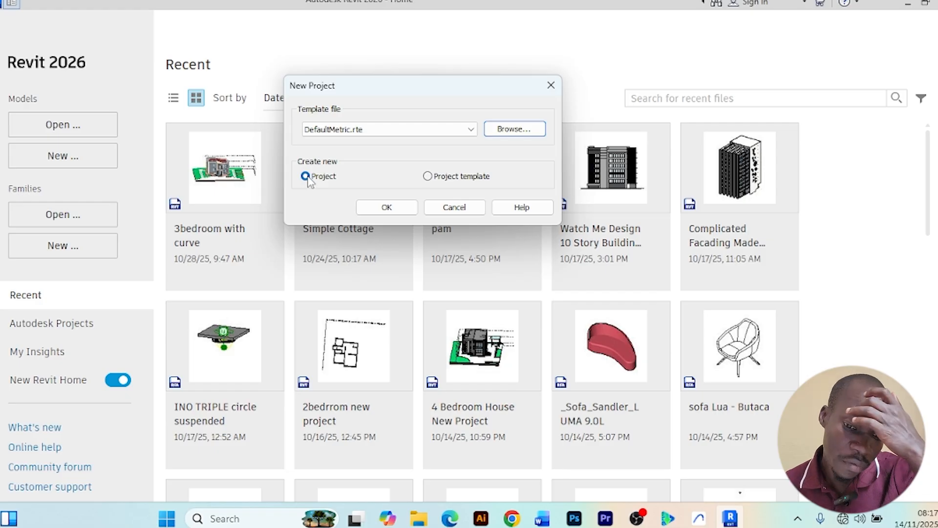
{"action": "left_click", "coordinate": [387, 207]}
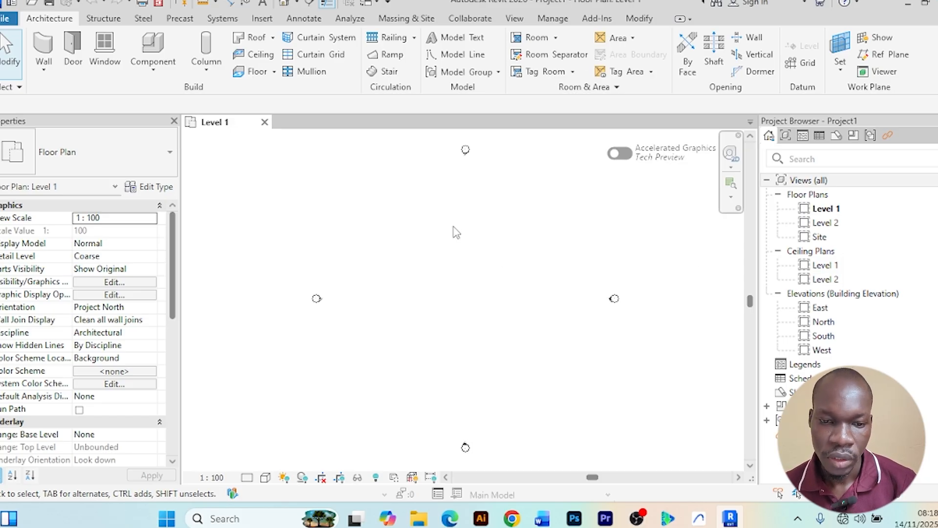
{"action": "scroll", "coordinate": [532, 245], "scroll_direction": "down", "scroll_amount": 3}
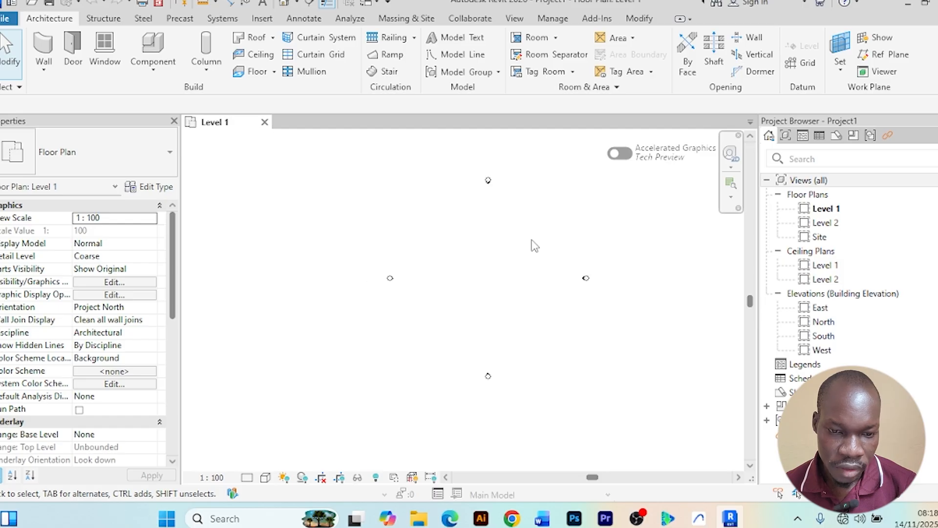
{"action": "scroll", "coordinate": [532, 245], "scroll_direction": "up", "scroll_amount": 3}
{"action": "scroll", "coordinate": [514, 244], "scroll_direction": "down", "scroll_amount": 2}
{"action": "mouse_move", "coordinate": [513, 244]}
{"action": "middle_mouse_down"}
{"action": "mouse_move", "coordinate": [496, 259]}
{"action": "mouse_move", "coordinate": [523, 259]}
{"action": "middle_mouse_up"}
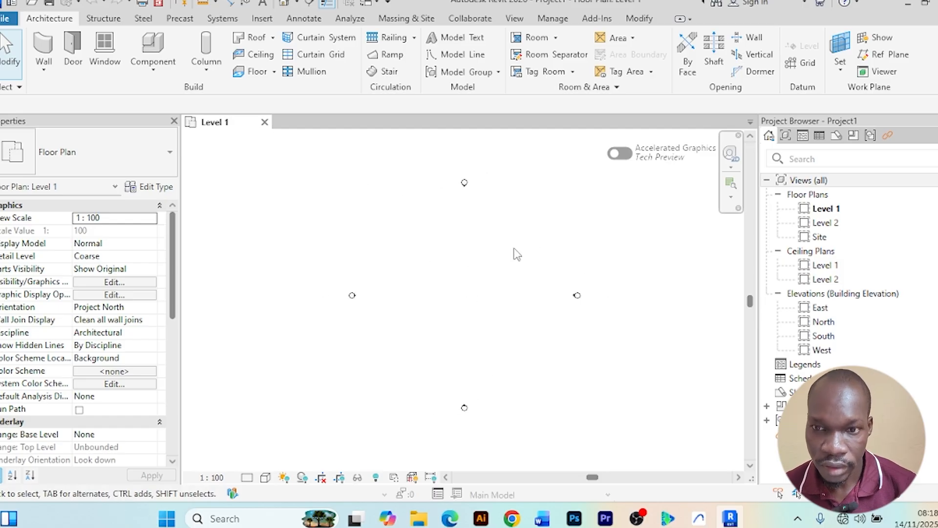
{"action": "scroll", "coordinate": [509, 260], "scroll_direction": "down", "scroll_amount": 1}
{"action": "scroll", "coordinate": [509, 259], "scroll_direction": "up", "scroll_amount": 3}
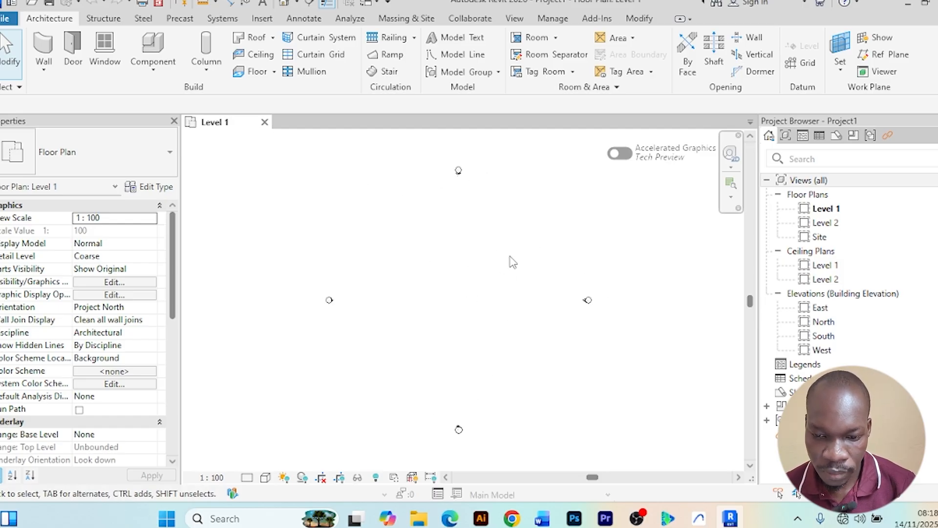
{"action": "scroll", "coordinate": [509, 264], "scroll_direction": "down", "scroll_amount": 4}
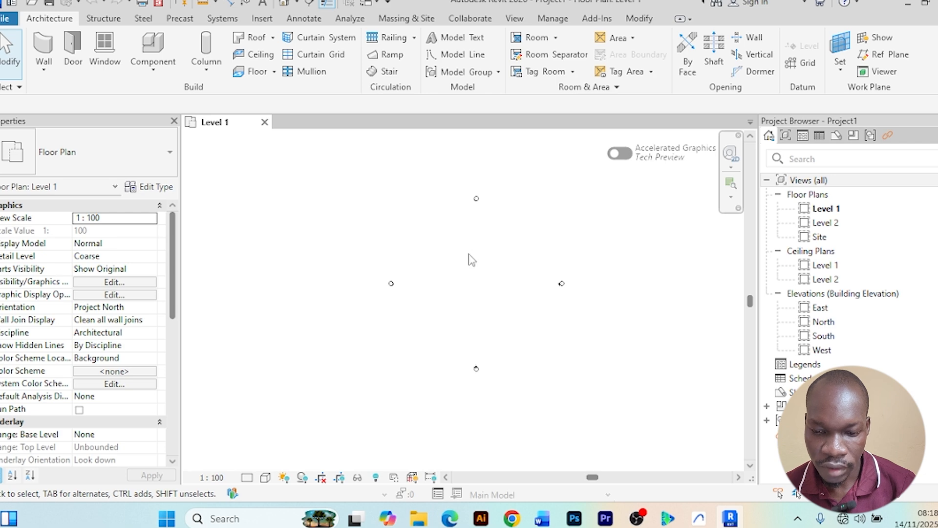
{"action": "scroll", "coordinate": [470, 259], "scroll_direction": "up", "scroll_amount": 1}
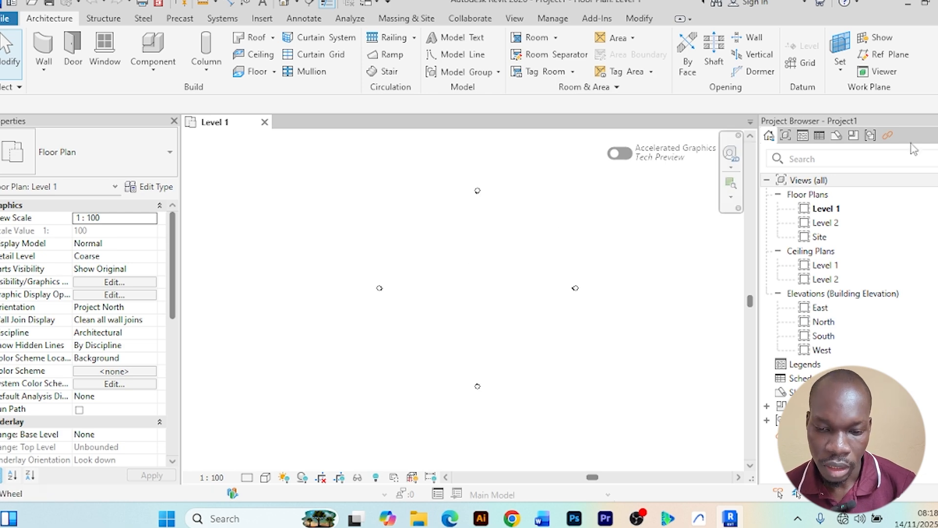
Undock the Project Browser as a floating window and dock it back in its original place
{"action": "left_click_drag", "start_coordinate": [899, 125], "coordinate": [108, 479]}
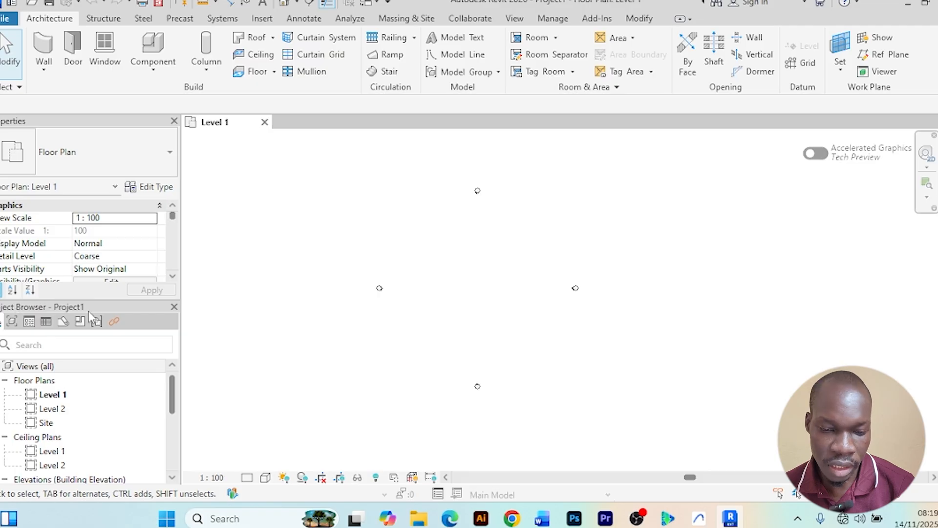
{"action": "left_click_drag", "start_coordinate": [66, 306], "coordinate": [496, 190]}
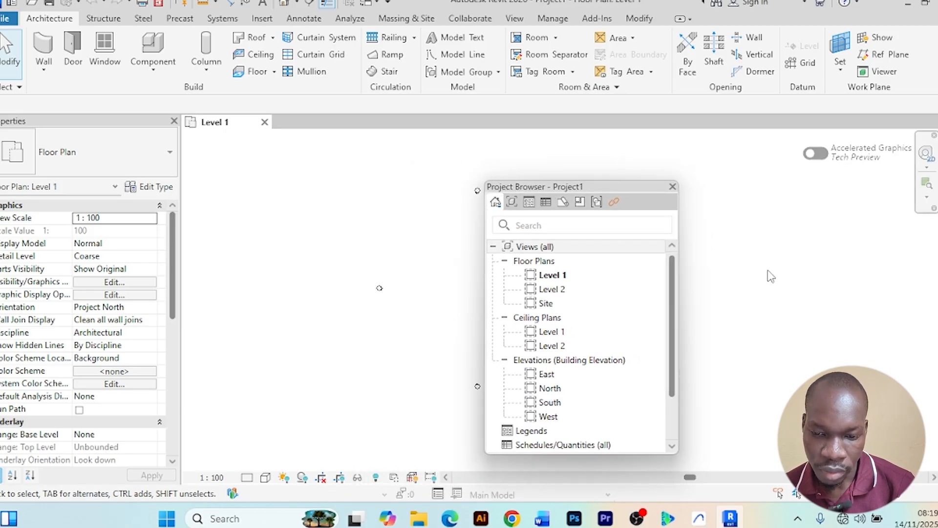
{"action": "left_click_drag", "start_coordinate": [492, 187], "coordinate": [937, 227]}
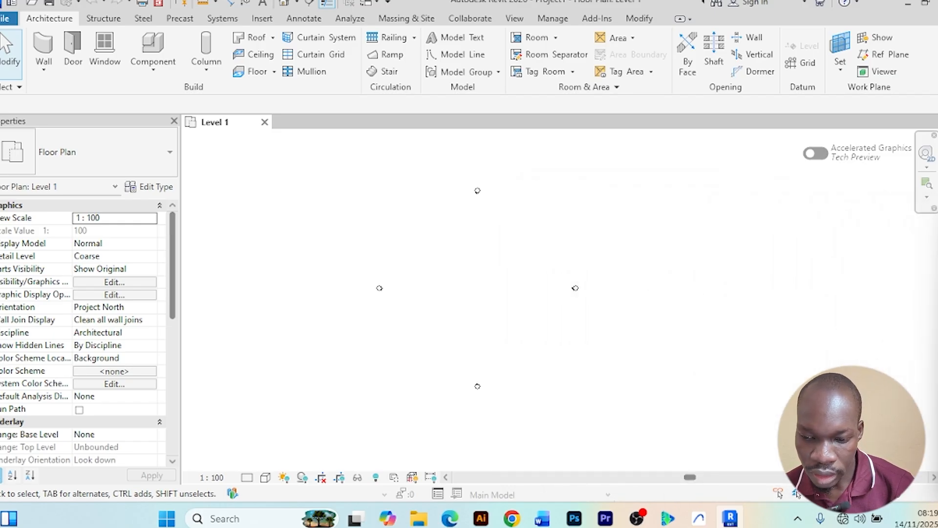
{"action": "left_click_drag", "start_coordinate": [937, 227], "coordinate": [937, 227]}
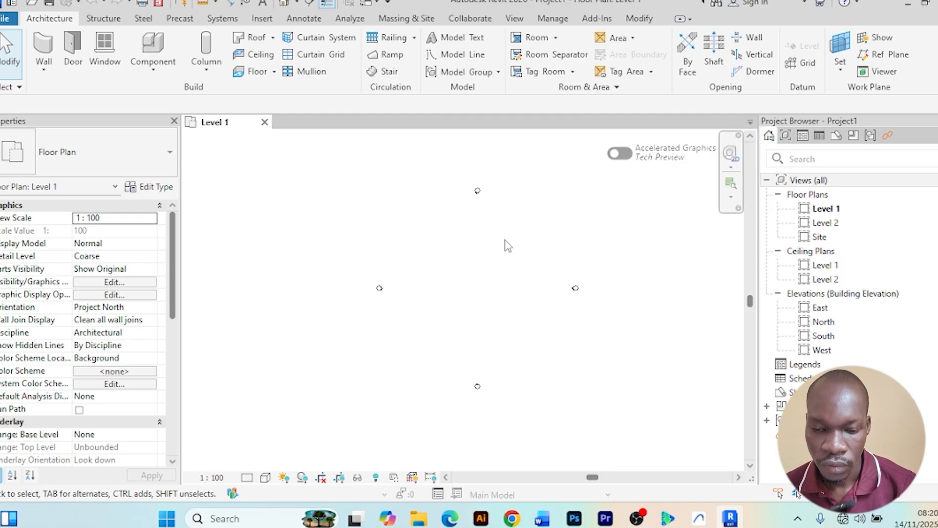
{"action": "scroll", "coordinate": [508, 247], "scroll_direction": "down", "scroll_amount": 1}
{"action": "middle_click_drag", "start_coordinate": [511, 251], "coordinate": [480, 256]}
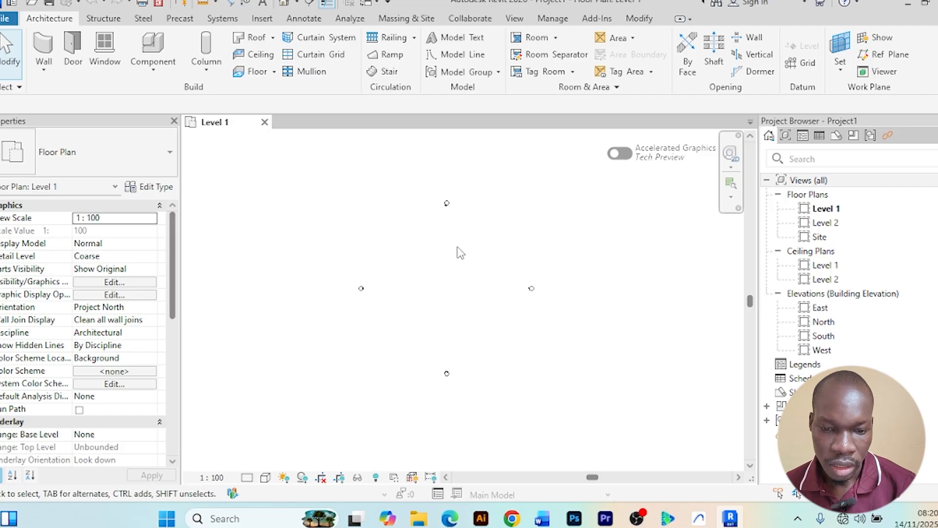
{"action": "scroll", "coordinate": [456, 246], "scroll_direction": "up", "scroll_amount": 1}
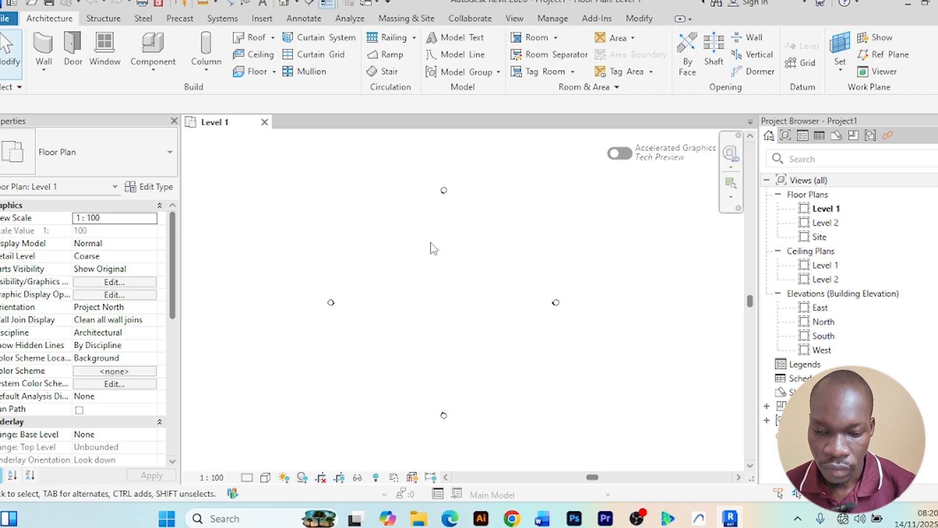
{"action": "scroll", "coordinate": [432, 247], "scroll_direction": "down", "scroll_amount": 2}
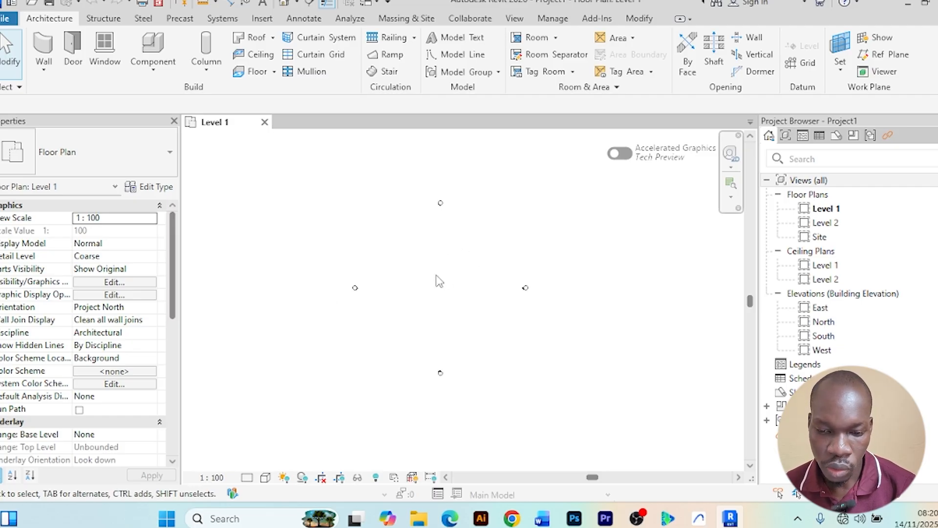
{"action": "scroll", "coordinate": [430, 276], "scroll_direction": "up", "scroll_amount": 2}
{"action": "scroll", "coordinate": [428, 272], "scroll_direction": "down", "scroll_amount": 1}
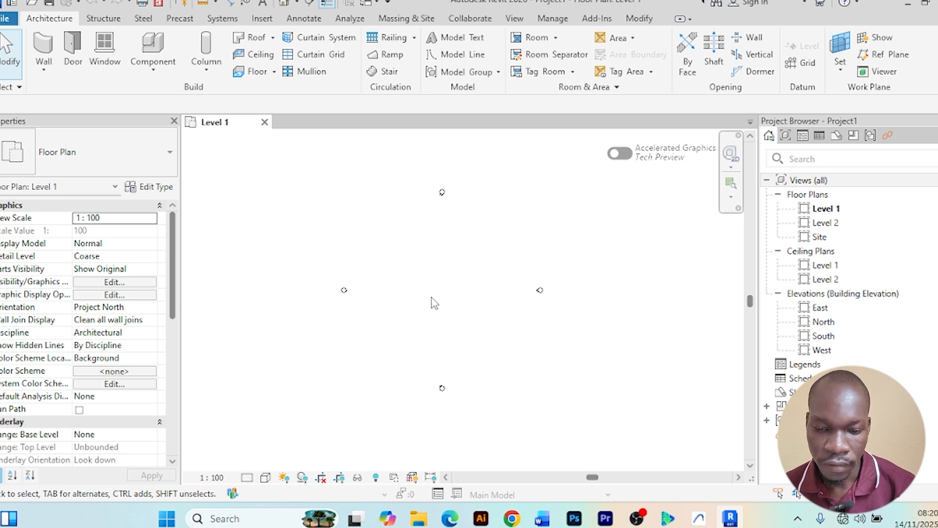
{"action": "scroll", "coordinate": [433, 300], "scroll_direction": "up", "scroll_amount": 1}
{"action": "scroll", "coordinate": [445, 296], "scroll_direction": "down", "scroll_amount": 1}
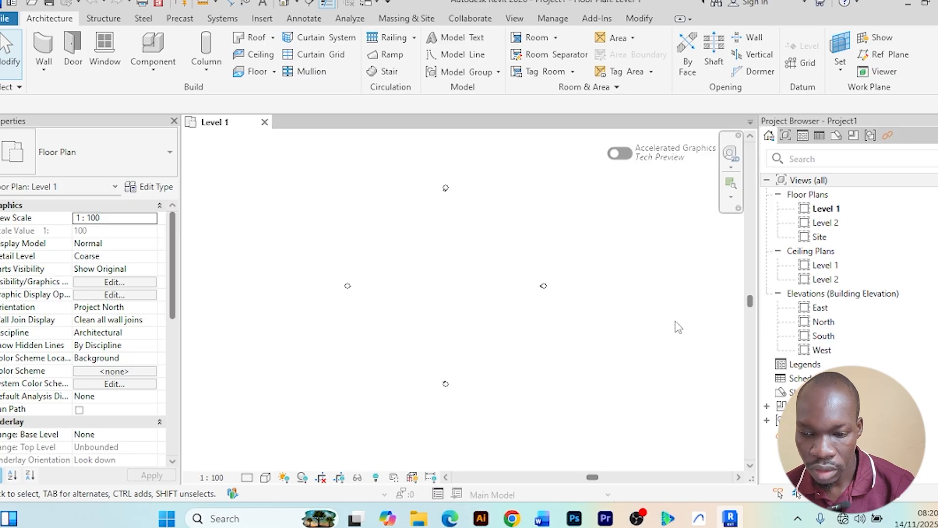
Collapse the Floor Plans and Ceiling Plans groups in the view list and open the East elevation view
{"action": "double_click", "coordinate": [777, 181]}
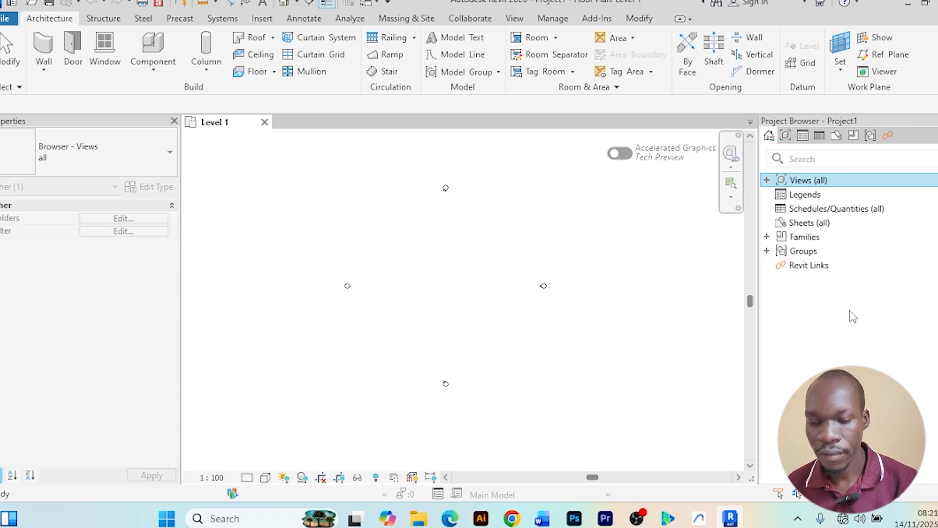
{"action": "left_click", "coordinate": [767, 181]}
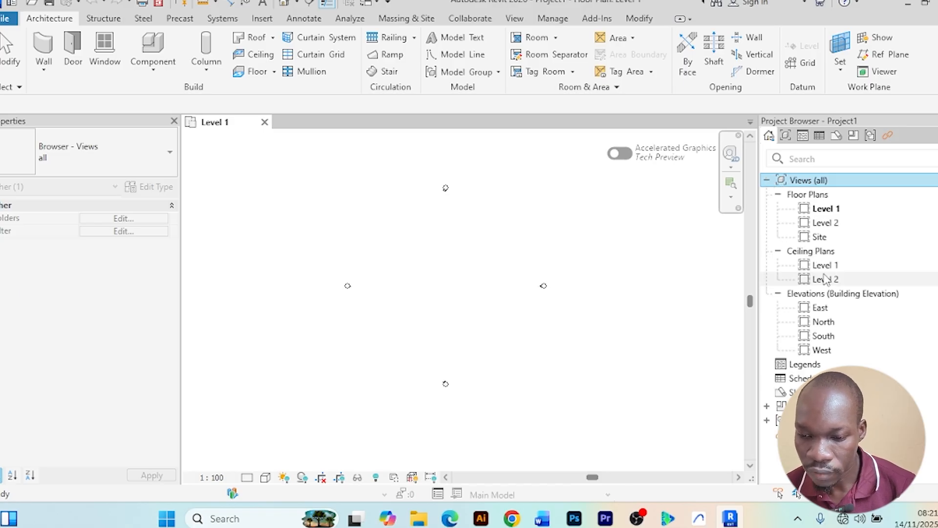
{"action": "left_click", "coordinate": [778, 195]}
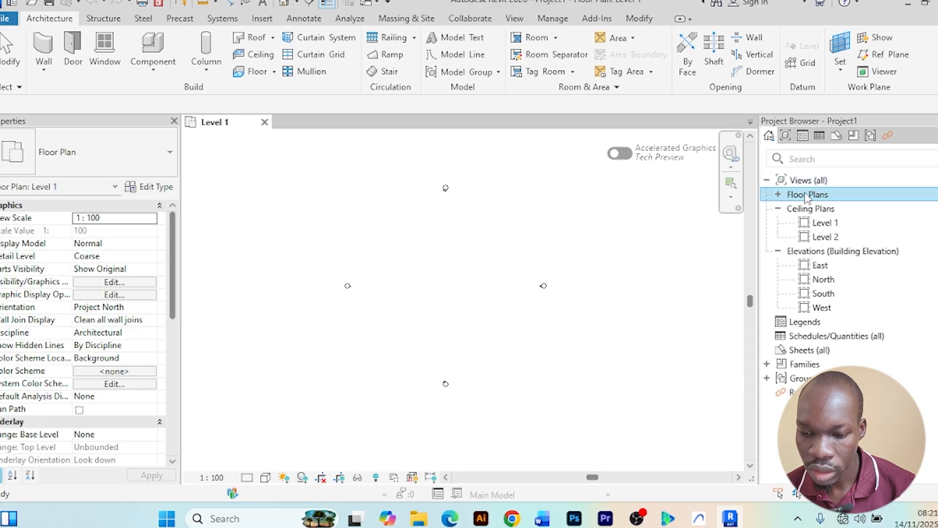
{"action": "left_click", "coordinate": [778, 209]}
{"action": "left_click", "coordinate": [778, 224]}
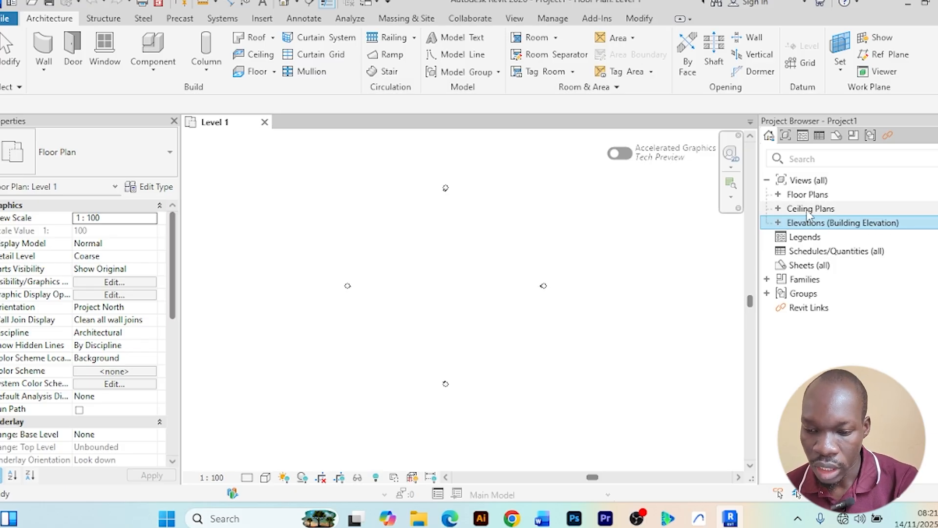
{"action": "left_click", "coordinate": [778, 223]}
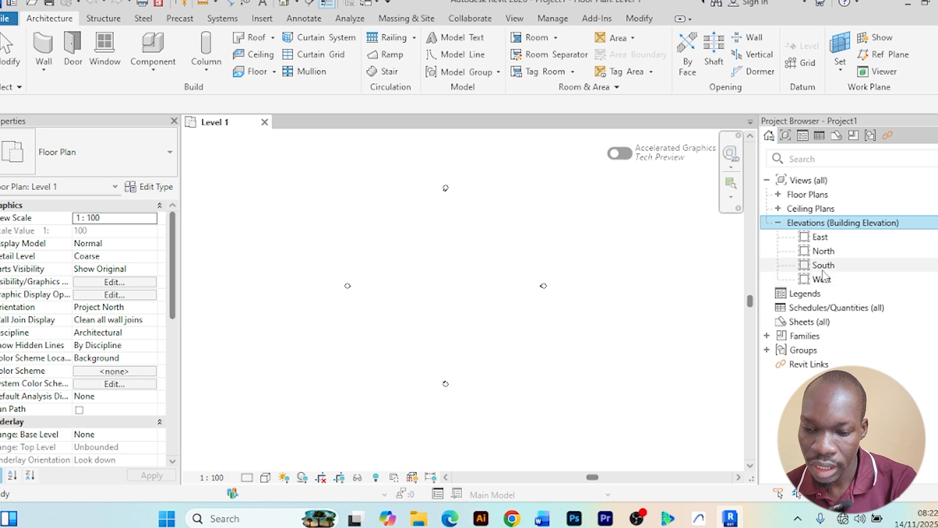
{"action": "double_click", "coordinate": [819, 238]}
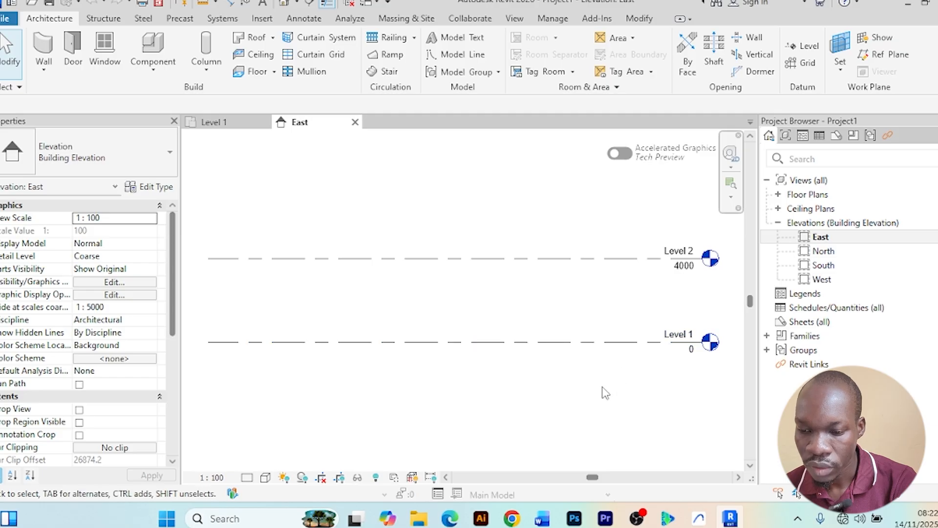
Zoom and pan around the East elevation to examine the Level 1 and Level 2 lines and their elevation markers
{"action": "scroll", "coordinate": [592, 387], "scroll_direction": "down", "scroll_amount": 1}
{"action": "middle_click_drag", "start_coordinate": [599, 394], "coordinate": [565, 376]}
{"action": "scroll", "coordinate": [565, 323], "scroll_direction": "down", "scroll_amount": 1}
{"action": "scroll", "coordinate": [600, 337], "scroll_direction": "up", "scroll_amount": 2}
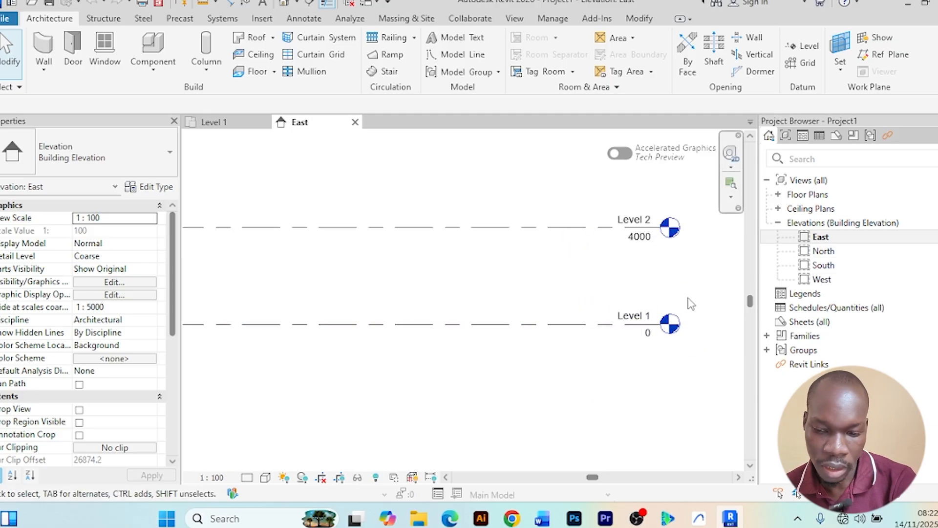
{"action": "scroll", "coordinate": [616, 268], "scroll_direction": "up", "scroll_amount": 1}
{"action": "scroll", "coordinate": [616, 268], "scroll_direction": "down", "scroll_amount": 1}
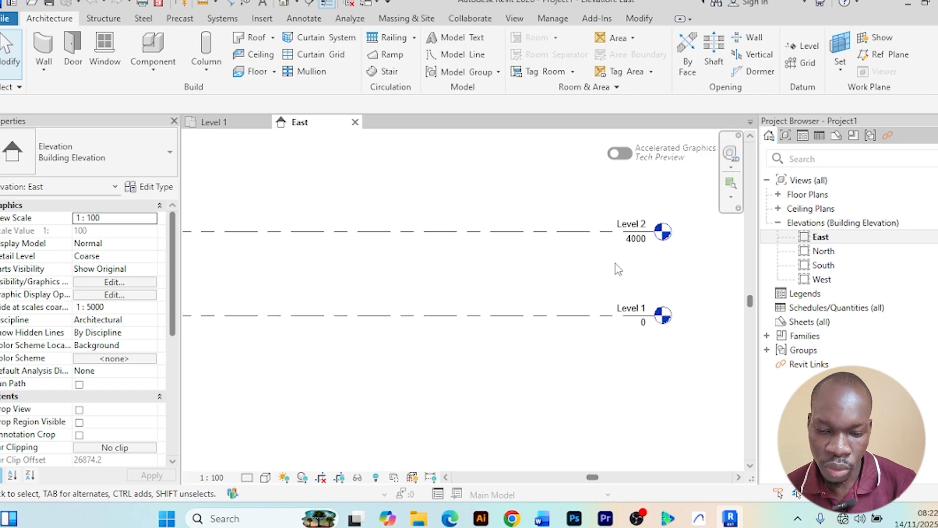
{"action": "scroll", "coordinate": [618, 268], "scroll_direction": "down", "scroll_amount": 1}
{"action": "middle_click_drag", "start_coordinate": [604, 331], "coordinate": [572, 333]}
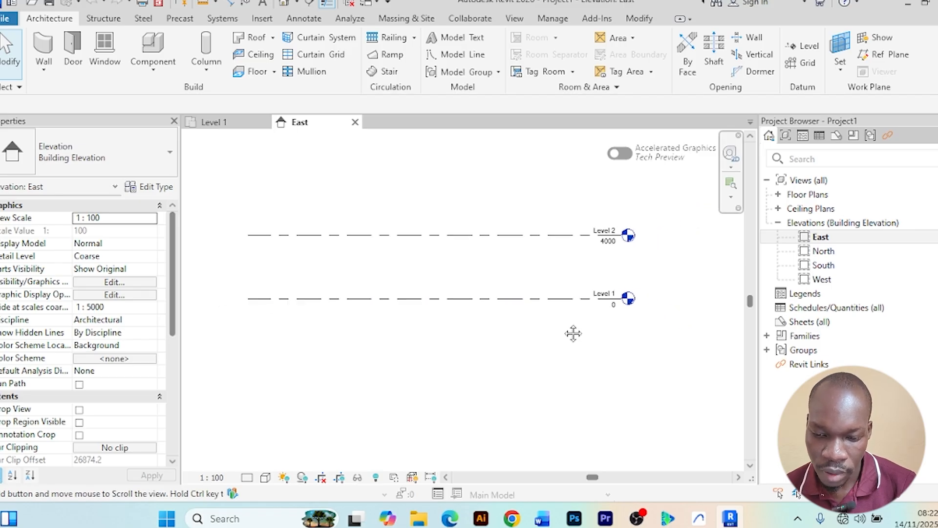
{"action": "scroll", "coordinate": [648, 310], "scroll_direction": "up", "scroll_amount": 1}
{"action": "scroll", "coordinate": [595, 315], "scroll_direction": "up", "scroll_amount": 2}
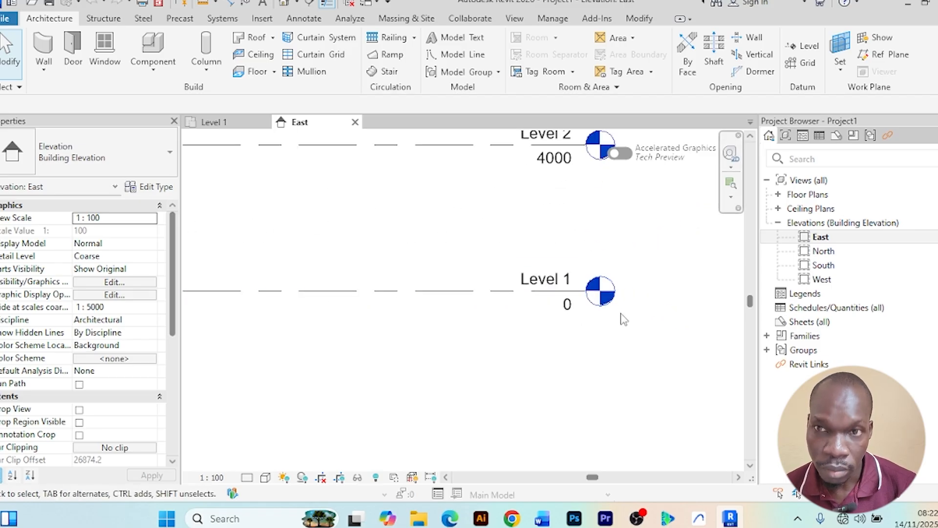
{"action": "scroll", "coordinate": [576, 323], "scroll_direction": "down", "scroll_amount": 2}
{"action": "scroll", "coordinate": [559, 342], "scroll_direction": "down", "scroll_amount": 1}
{"action": "middle_click_drag", "start_coordinate": [559, 342], "coordinate": [631, 345]}
{"action": "scroll", "coordinate": [601, 333], "scroll_direction": "down", "scroll_amount": 1}
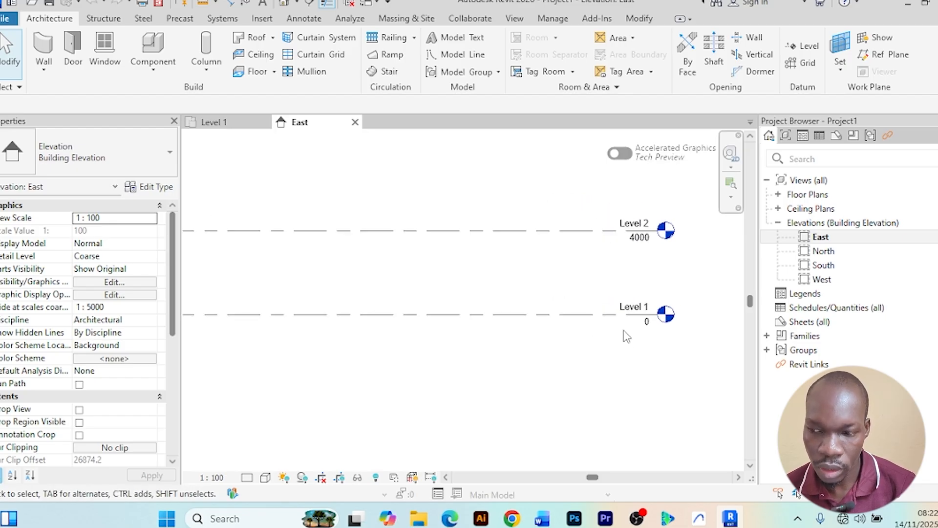
{"action": "scroll", "coordinate": [625, 329], "scroll_direction": "down", "scroll_amount": 1}
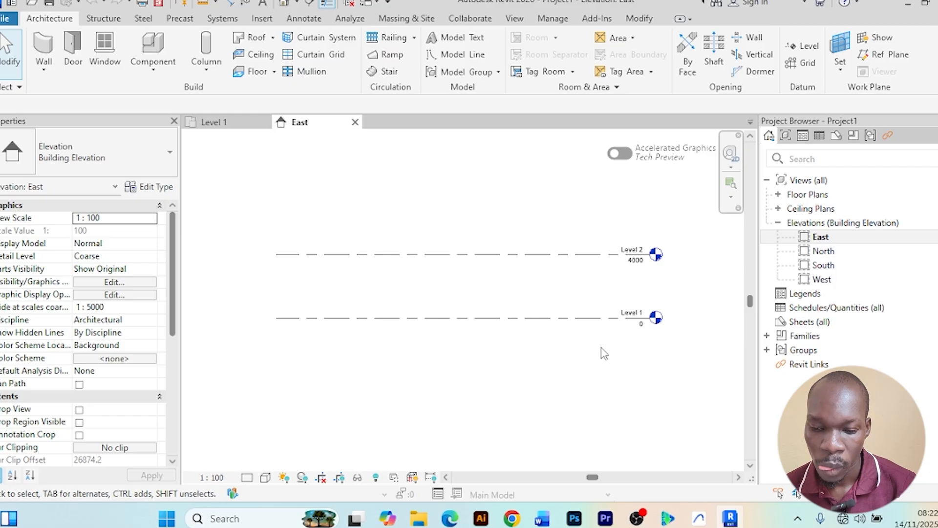
{"action": "scroll", "coordinate": [613, 348], "scroll_direction": "up", "scroll_amount": 1}
{"action": "scroll", "coordinate": [617, 350], "scroll_direction": "down", "scroll_amount": 1}
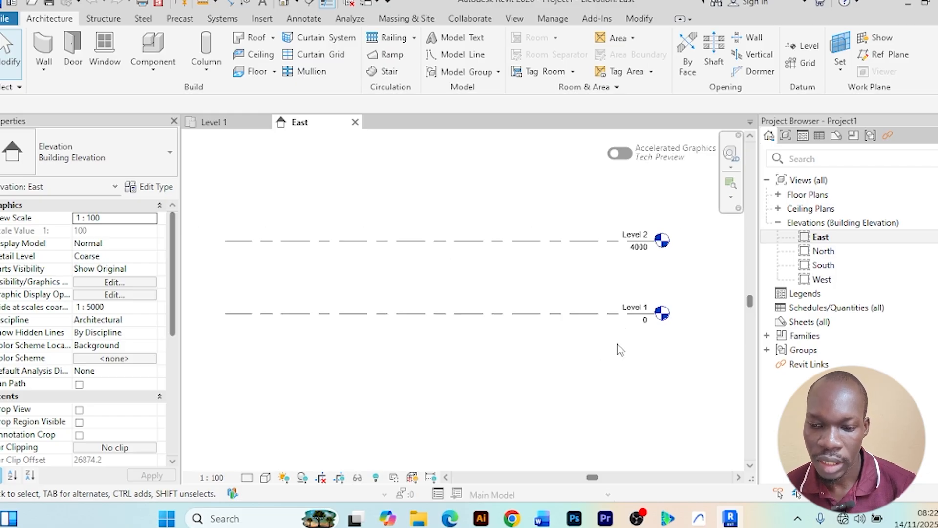
{"action": "middle_click_drag", "start_coordinate": [626, 353], "coordinate": [614, 336]}
{"action": "scroll", "coordinate": [630, 333], "scroll_direction": "up", "scroll_amount": 2}
{"action": "scroll", "coordinate": [637, 326], "scroll_direction": "up", "scroll_amount": 1}
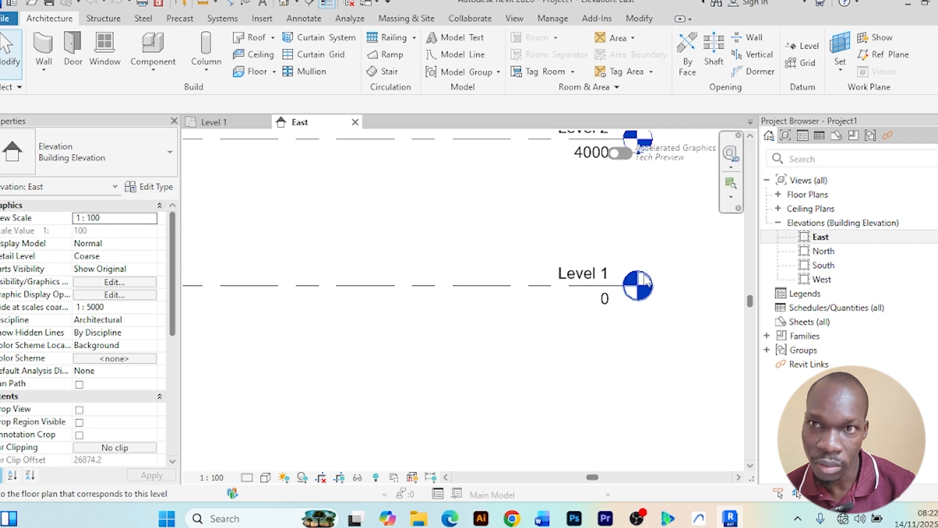
{"action": "scroll", "coordinate": [647, 275], "scroll_direction": "down", "scroll_amount": 2}
{"action": "middle_click_drag", "start_coordinate": [653, 261], "coordinate": [656, 325]}
{"action": "scroll", "coordinate": [603, 254], "scroll_direction": "up", "scroll_amount": 2}
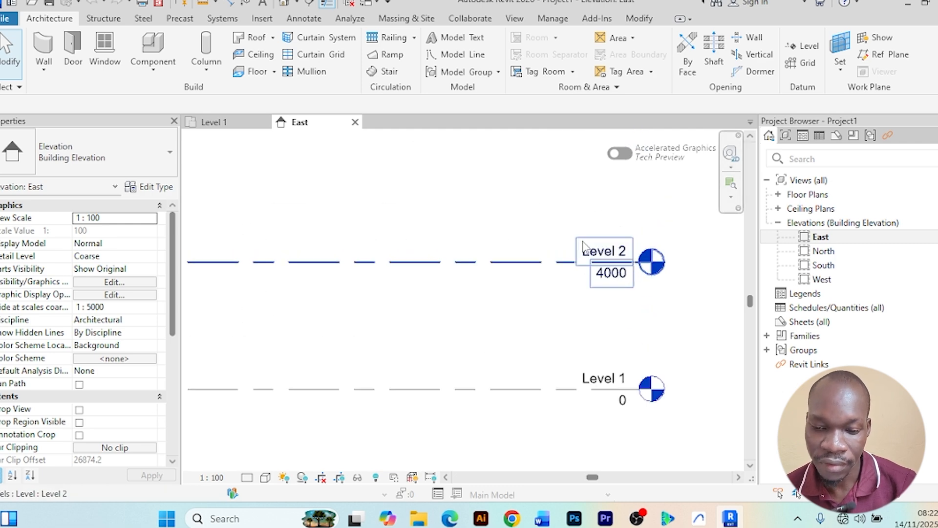
{"action": "scroll", "coordinate": [623, 312], "scroll_direction": "down", "scroll_amount": 2}
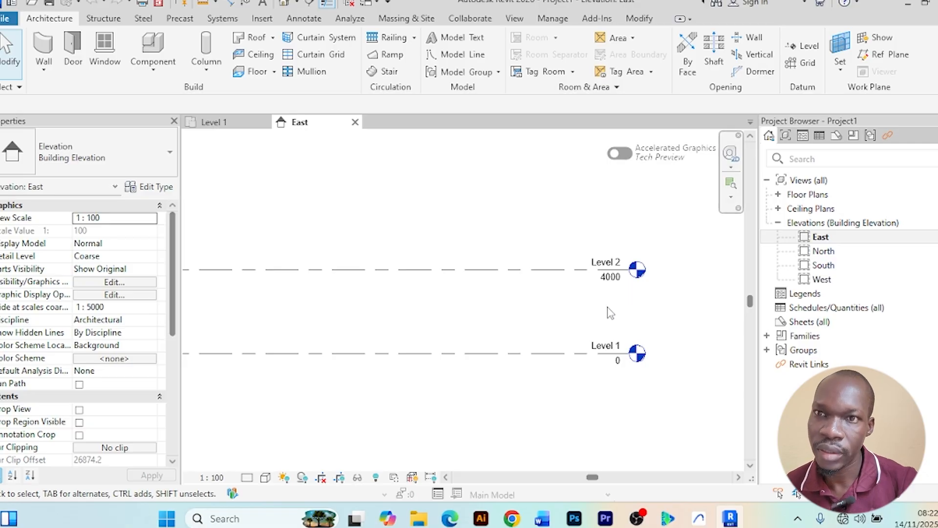
{"action": "scroll", "coordinate": [609, 306], "scroll_direction": "up", "scroll_amount": 1}
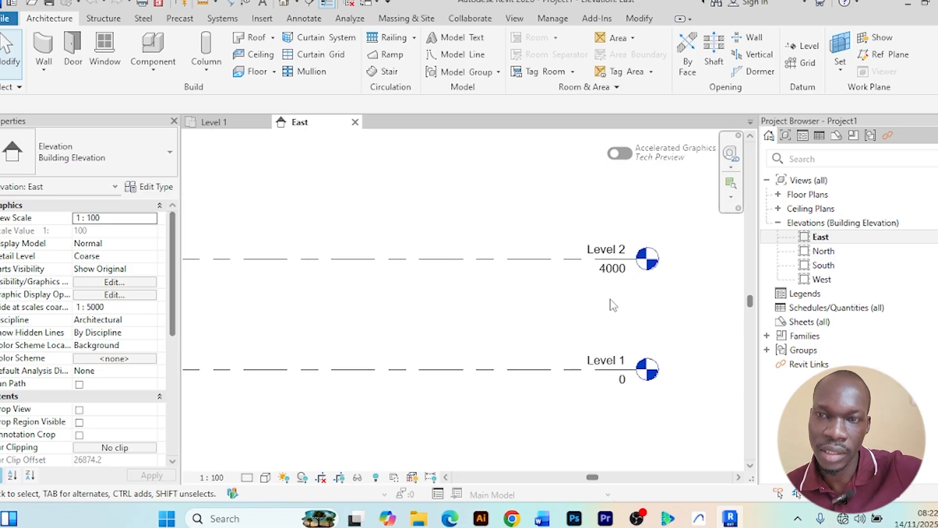
{"action": "scroll", "coordinate": [611, 304], "scroll_direction": "down", "scroll_amount": 1}
{"action": "scroll", "coordinate": [618, 304], "scroll_direction": "up", "scroll_amount": 2}
{"action": "scroll", "coordinate": [619, 305], "scroll_direction": "down", "scroll_amount": 1}
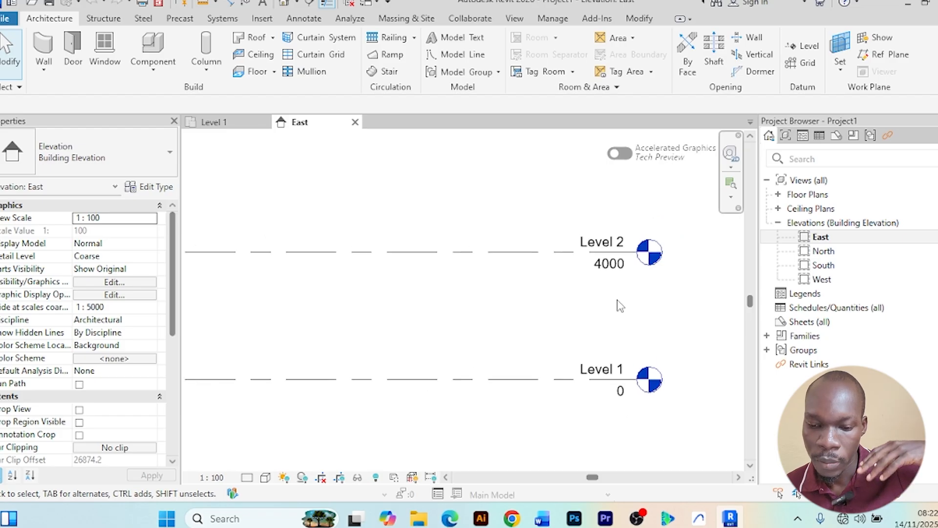
{"action": "scroll", "coordinate": [619, 305], "scroll_direction": "down", "scroll_amount": 1}
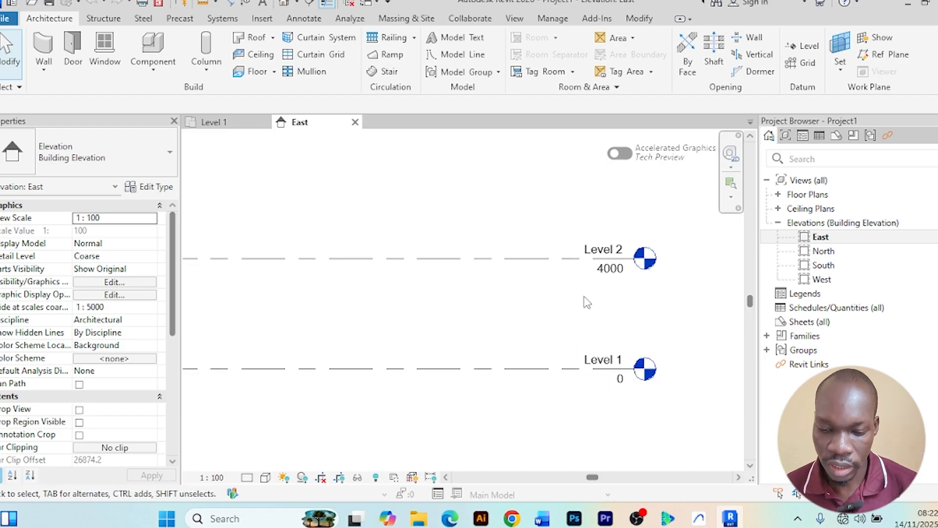
{"action": "scroll", "coordinate": [582, 292], "scroll_direction": "down", "scroll_amount": 1}
{"action": "middle_click_drag", "start_coordinate": [589, 301], "coordinate": [568, 291]}
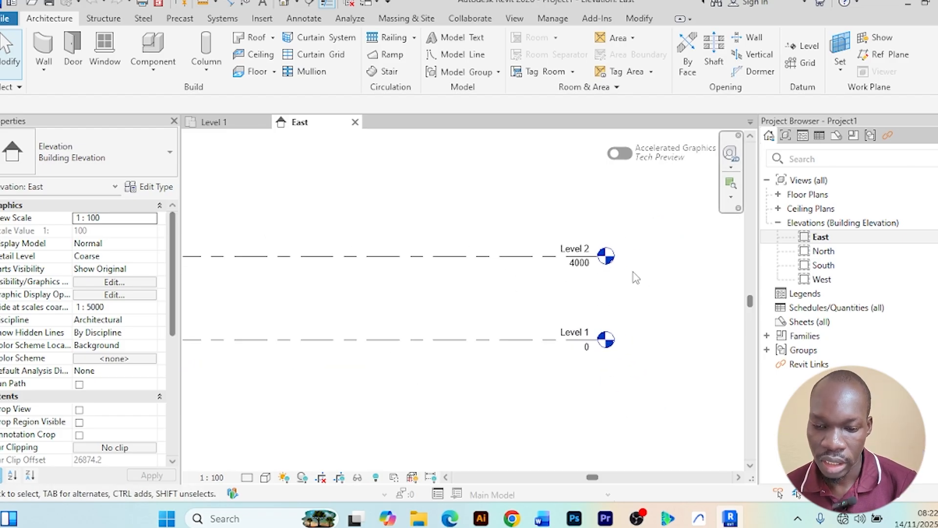
{"action": "scroll", "coordinate": [589, 273], "scroll_direction": "up", "scroll_amount": 3}
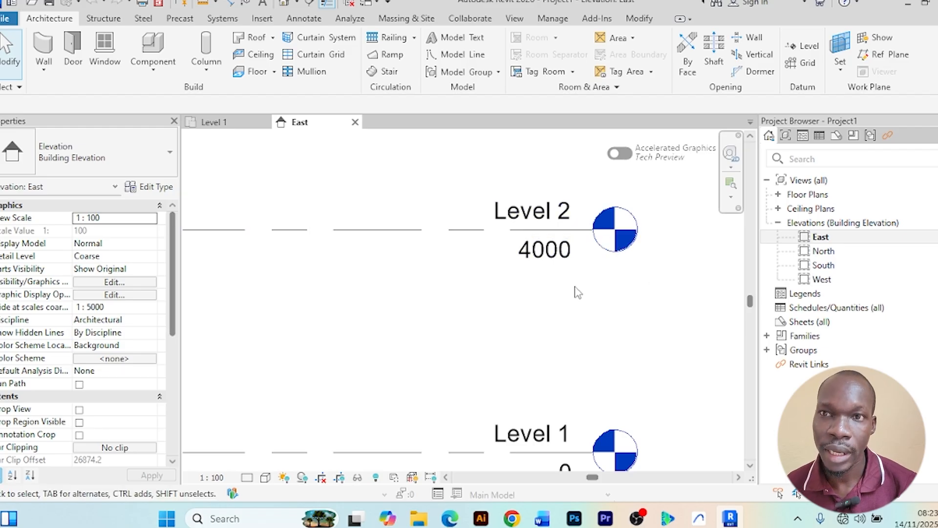
{"action": "scroll", "coordinate": [575, 291], "scroll_direction": "down", "scroll_amount": 1}
{"action": "scroll", "coordinate": [504, 247], "scroll_direction": "down", "scroll_amount": 1}
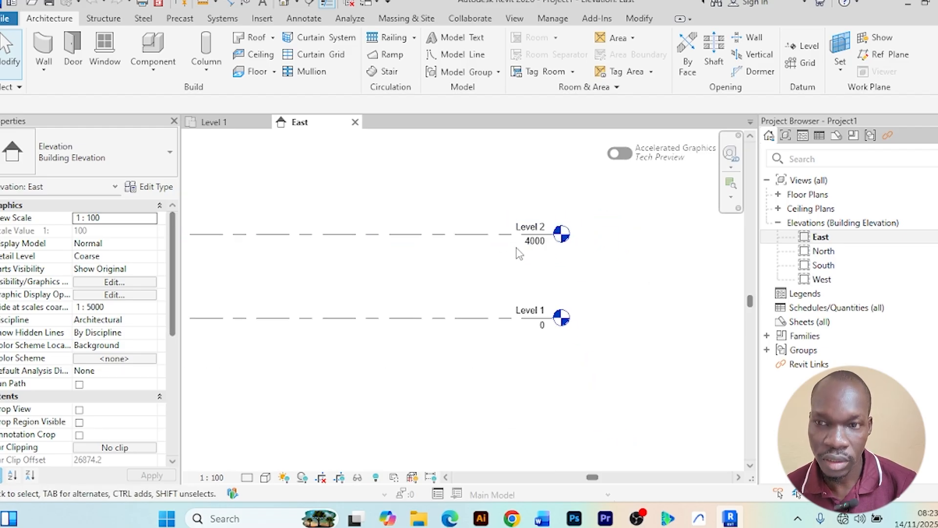
{"action": "scroll", "coordinate": [454, 264], "scroll_direction": "down", "scroll_amount": 1}
{"action": "middle_click_drag", "start_coordinate": [444, 270], "coordinate": [524, 273]}
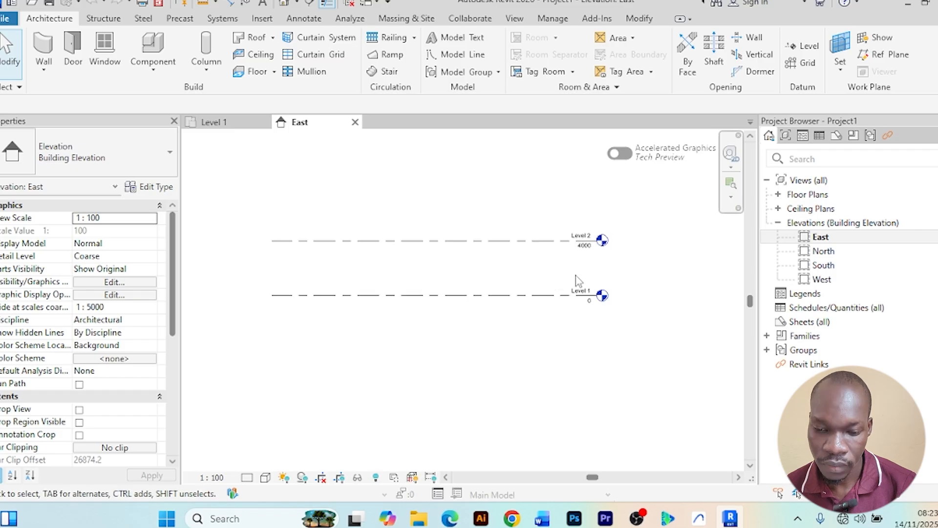
{"action": "scroll", "coordinate": [581, 277], "scroll_direction": "up", "scroll_amount": 2}
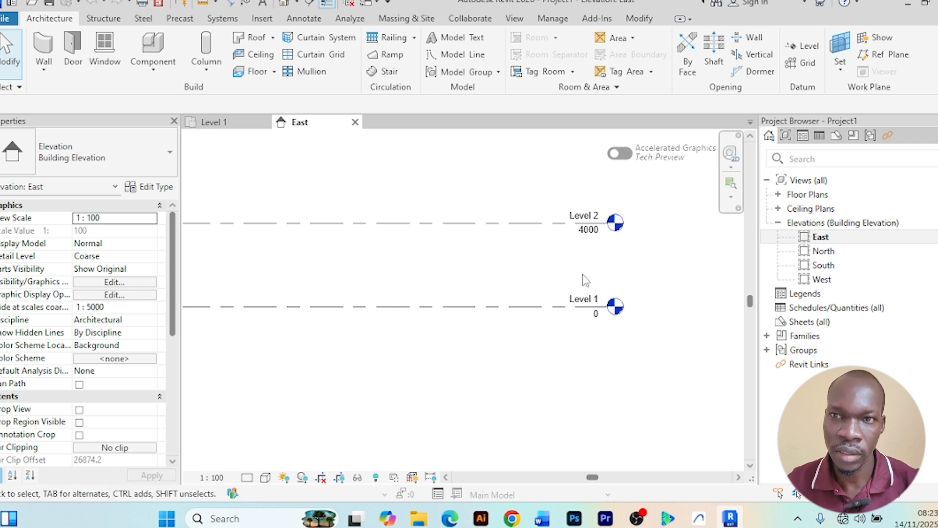
{"action": "scroll", "coordinate": [591, 242], "scroll_direction": "up", "scroll_amount": 2}
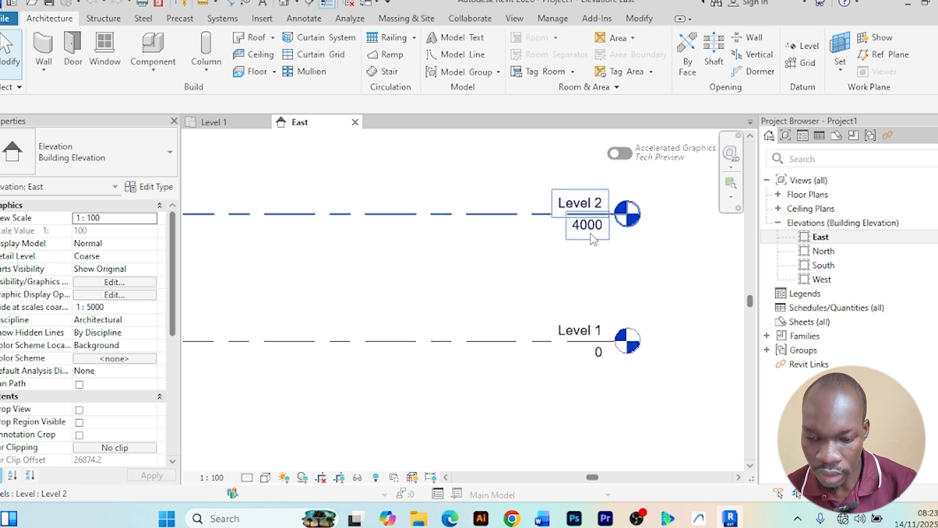
{"action": "scroll", "coordinate": [592, 245], "scroll_direction": "down", "scroll_amount": 1}
{"action": "scroll", "coordinate": [593, 239], "scroll_direction": "up", "scroll_amount": 1}
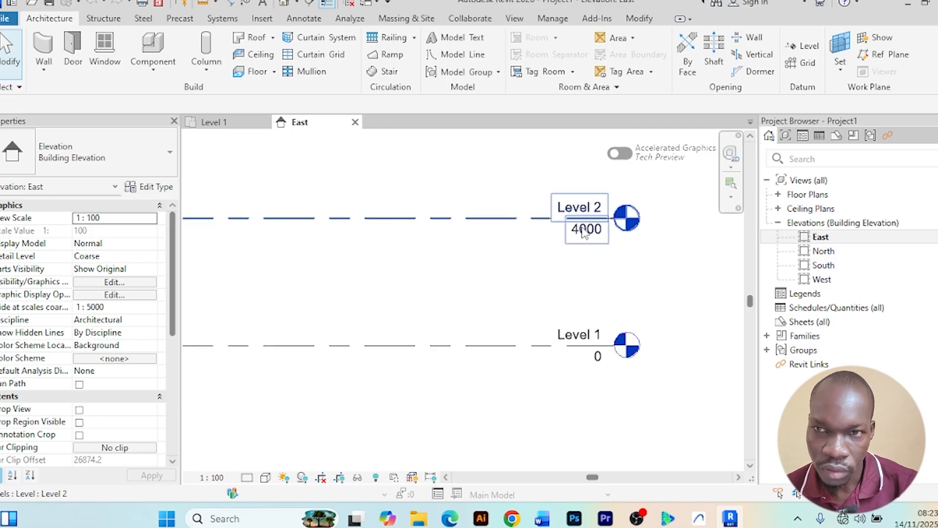
{"action": "scroll", "coordinate": [585, 234], "scroll_direction": "down", "scroll_amount": 2}
{"action": "scroll", "coordinate": [589, 269], "scroll_direction": "down", "scroll_amount": 1}
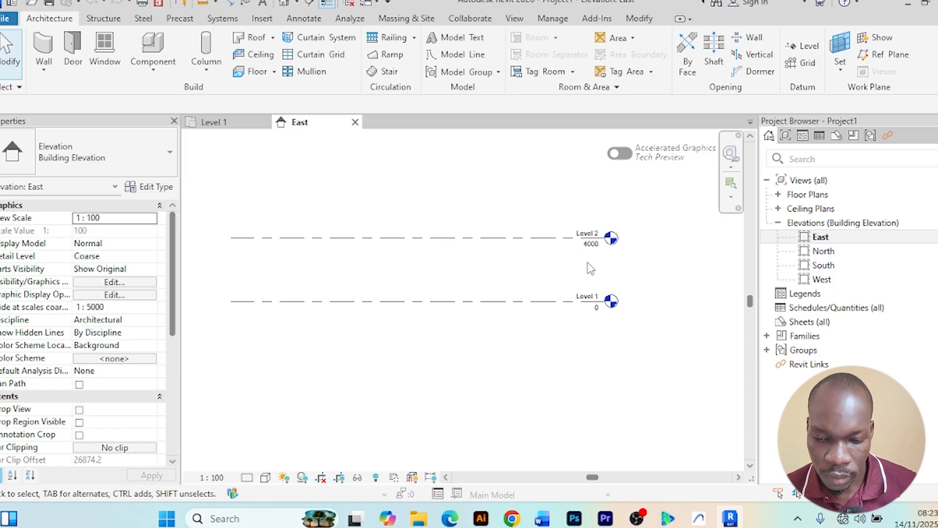
{"action": "scroll", "coordinate": [592, 264], "scroll_direction": "up", "scroll_amount": 2}
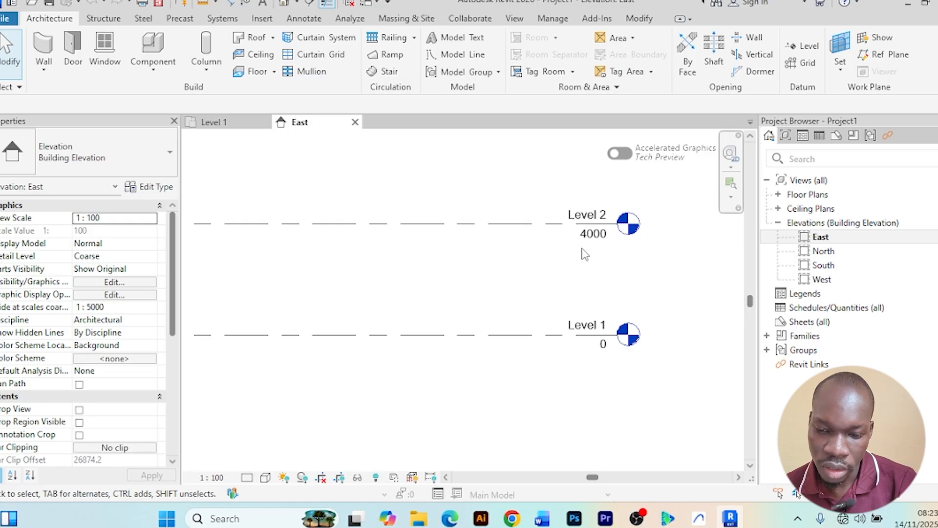
{"action": "scroll", "coordinate": [587, 254], "scroll_direction": "up", "scroll_amount": 1}
{"action": "scroll", "coordinate": [582, 254], "scroll_direction": "down", "scroll_amount": 3}
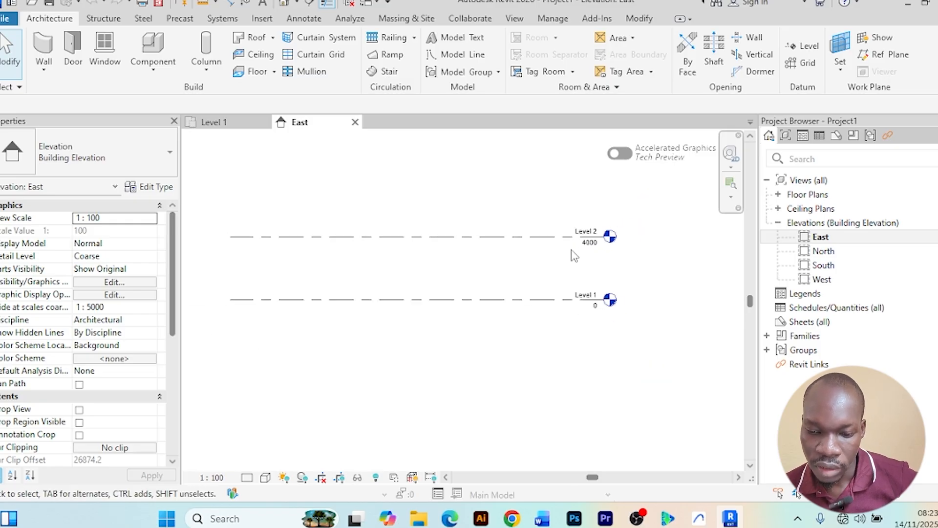
{"action": "scroll", "coordinate": [547, 258], "scroll_direction": "down", "scroll_amount": 2}
{"action": "scroll", "coordinate": [520, 261], "scroll_direction": "up", "scroll_amount": 2}
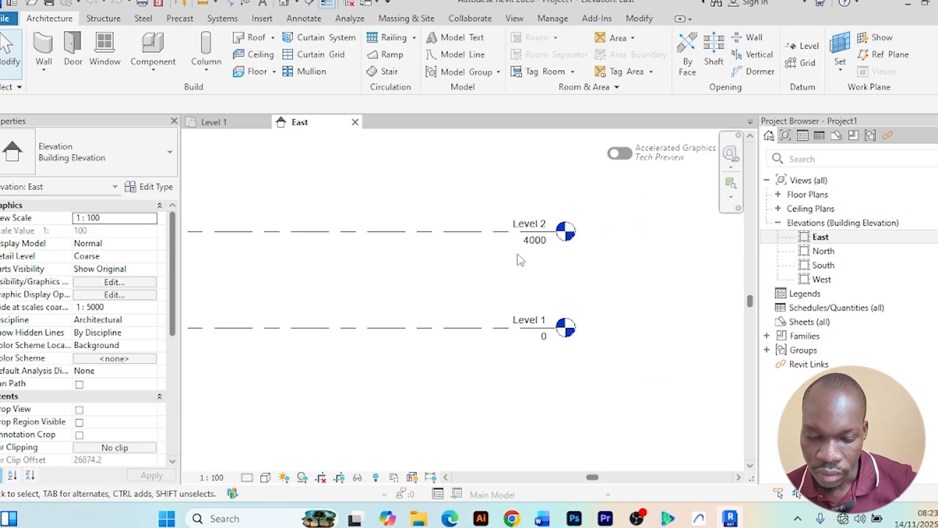
{"action": "scroll", "coordinate": [534, 283], "scroll_direction": "up", "scroll_amount": 2}
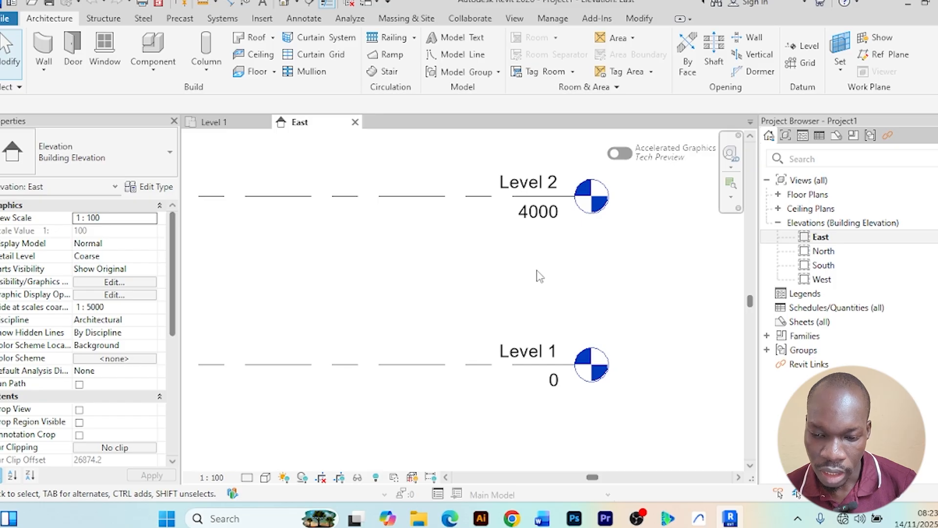
{"action": "scroll", "coordinate": [538, 276], "scroll_direction": "down", "scroll_amount": 2}
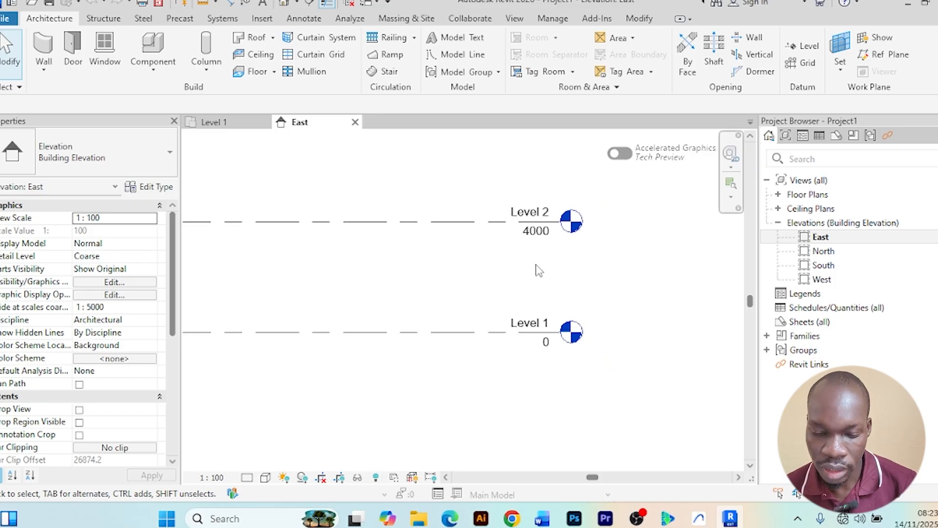
{"action": "scroll", "coordinate": [538, 271], "scroll_direction": "down", "scroll_amount": 2}
{"action": "middle_click_drag", "start_coordinate": [530, 278], "coordinate": [587, 266]}
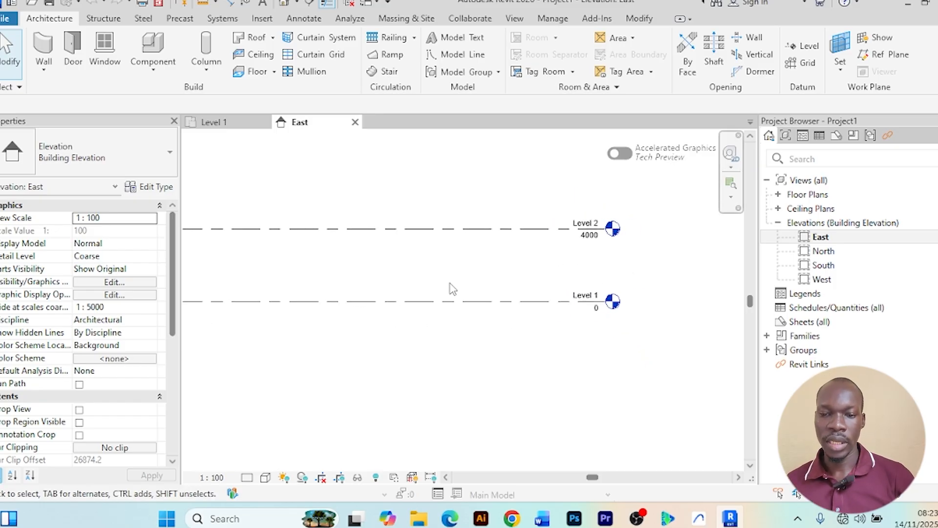
{"action": "scroll", "coordinate": [394, 254], "scroll_direction": "down", "scroll_amount": 2}
{"action": "scroll", "coordinate": [444, 312], "scroll_direction": "up", "scroll_amount": 3}
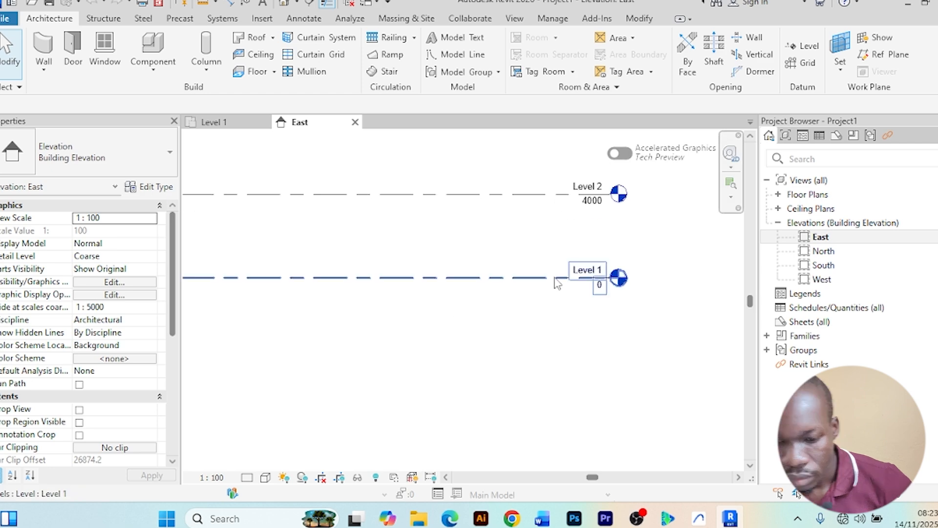
{"action": "scroll", "coordinate": [601, 260], "scroll_direction": "up", "scroll_amount": 2}
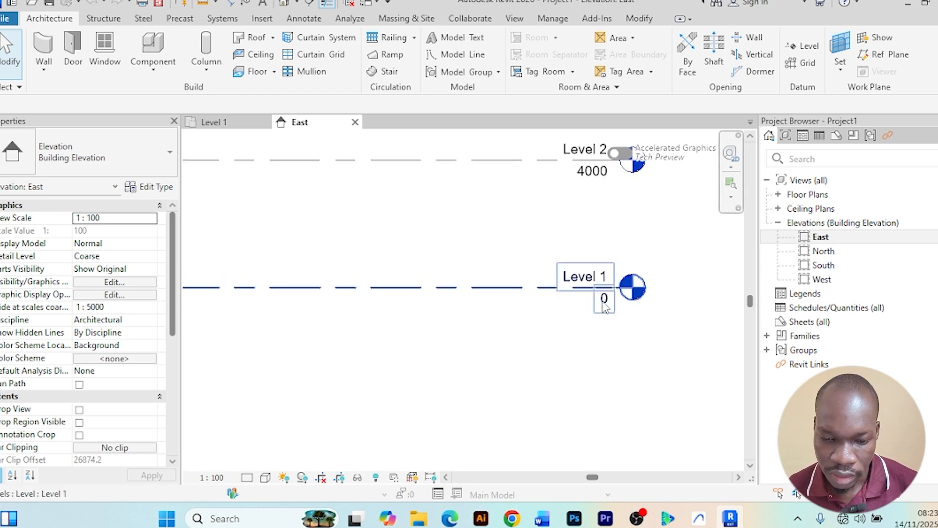
{"action": "scroll", "coordinate": [567, 290], "scroll_direction": "down", "scroll_amount": 1}
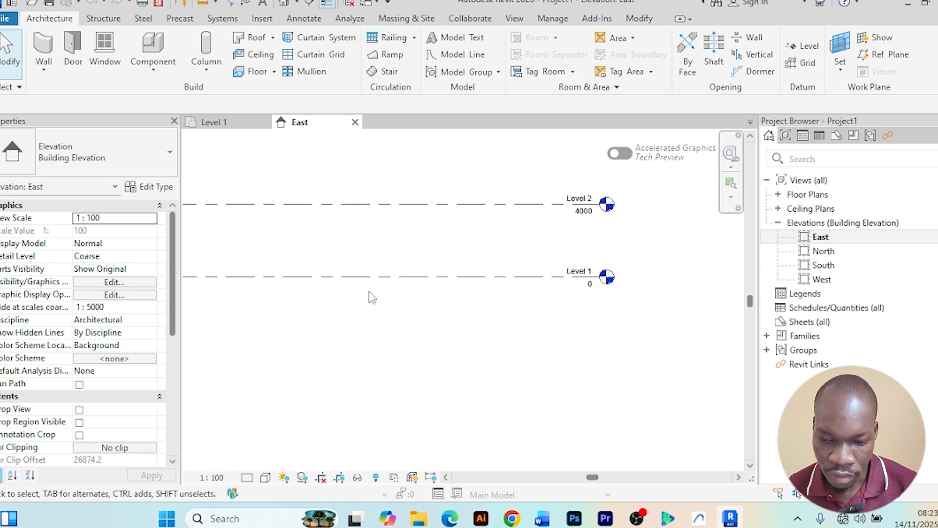
Rename the Level 1 level in the East elevation as Ground Floor
{"action": "left_click", "coordinate": [415, 278]}
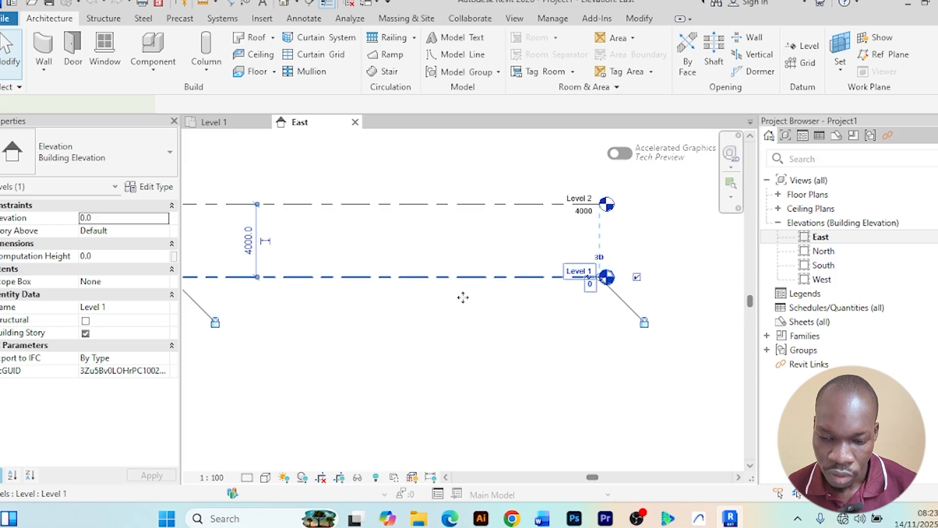
{"action": "scroll", "coordinate": [529, 289], "scroll_direction": "down", "scroll_amount": 1}
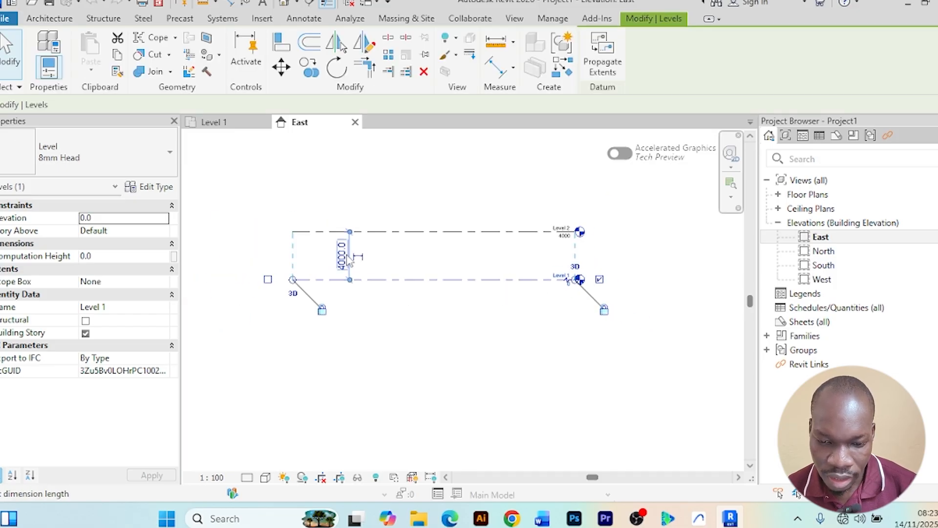
{"action": "scroll", "coordinate": [441, 269], "scroll_direction": "up", "scroll_amount": 1}
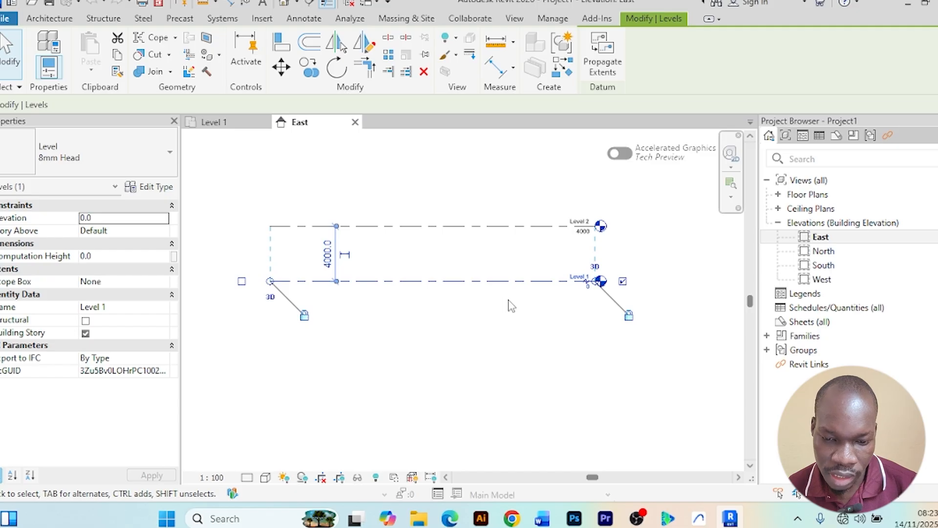
{"action": "scroll", "coordinate": [518, 306], "scroll_direction": "up", "scroll_amount": 4}
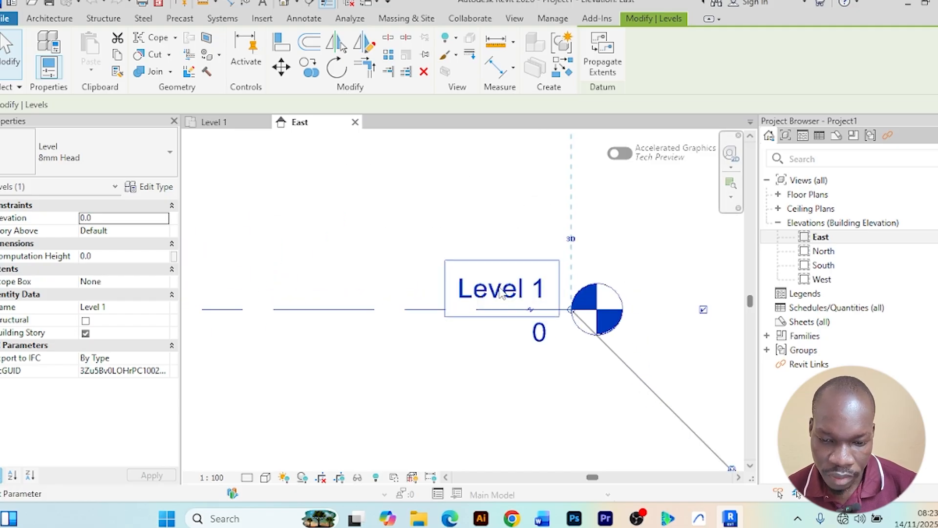
{"action": "left_click", "coordinate": [501, 292]}
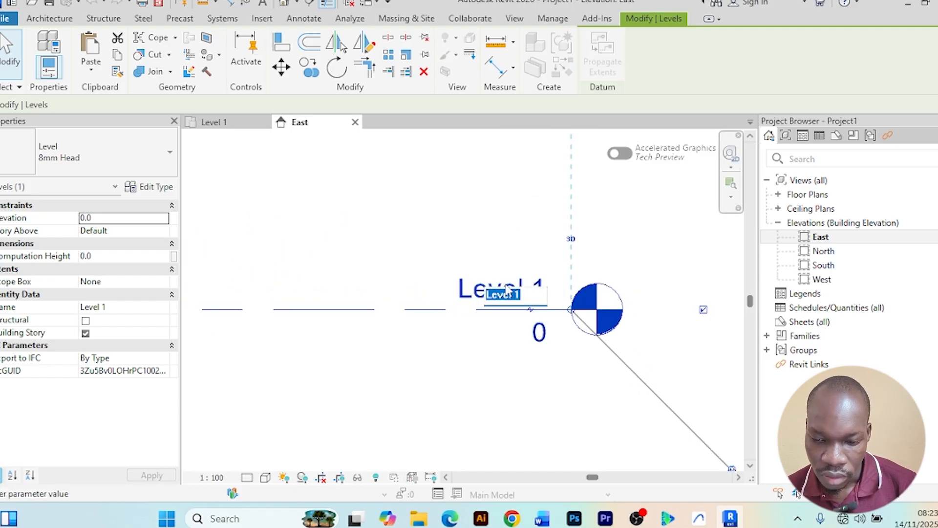
{"action": "type", "text": "G"}
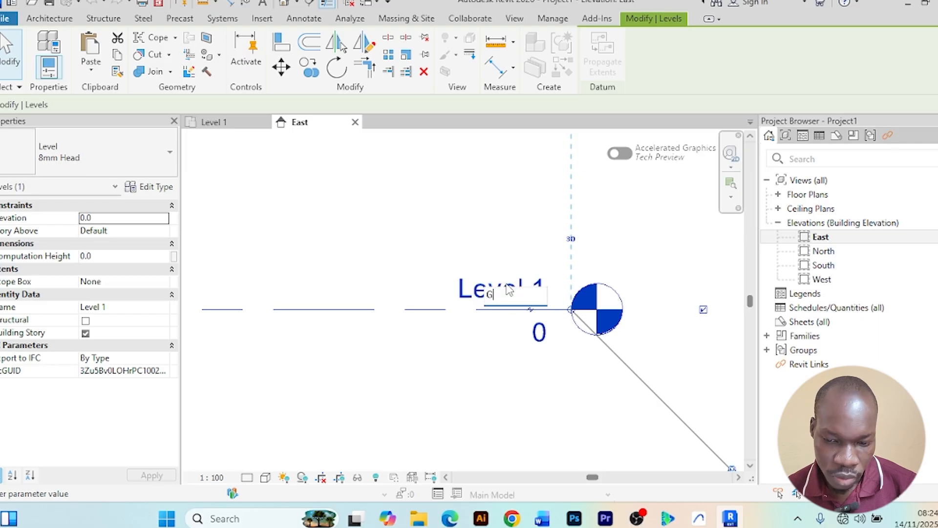
{"action": "type", "text": "round Floor"}
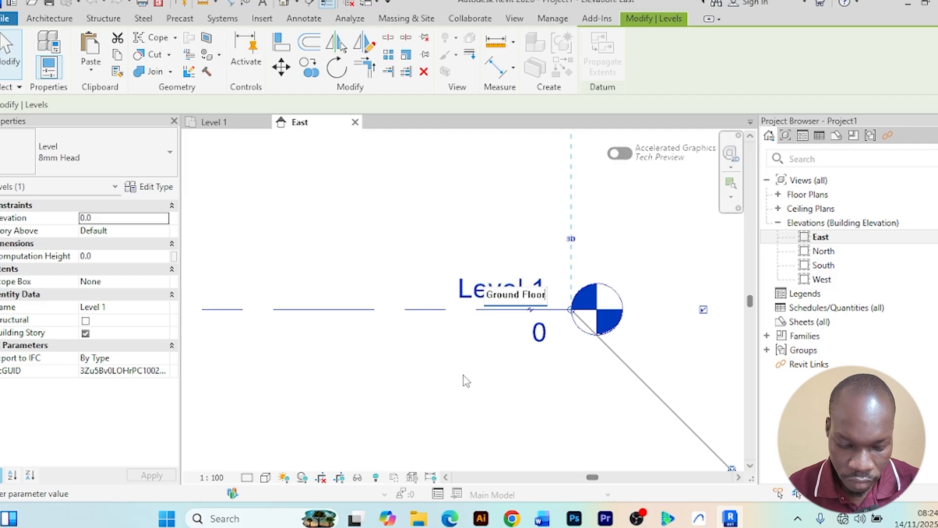
{"action": "scroll", "coordinate": [467, 381], "scroll_direction": "down", "scroll_amount": 4}
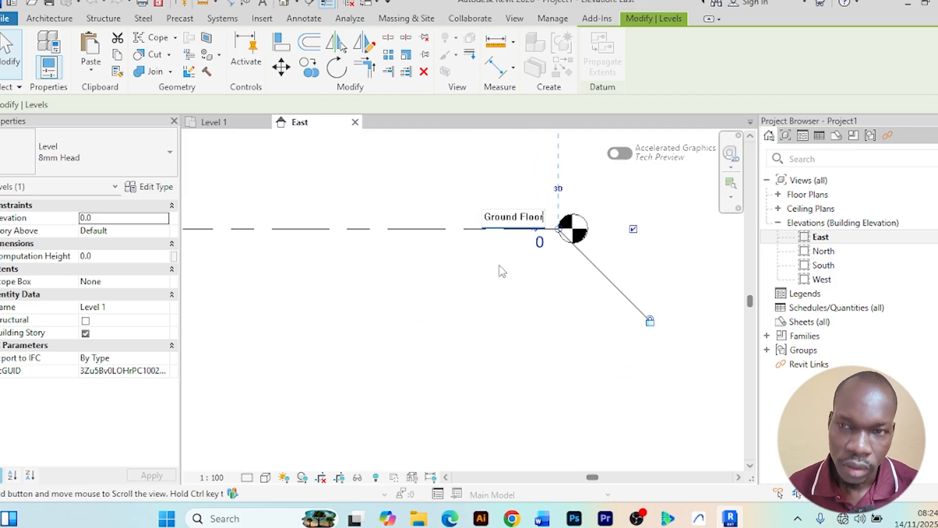
{"action": "scroll", "coordinate": [482, 322], "scroll_direction": "down", "scroll_amount": 1}
{"action": "key", "text": "Return"}
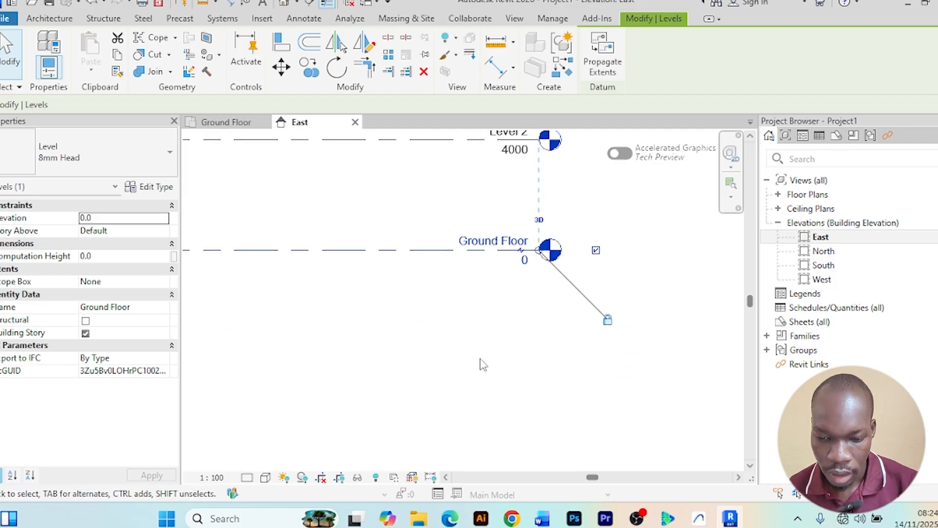
Zoom and pan around the elevation to inspect the Level 2 line and its elevation value
{"action": "scroll", "coordinate": [489, 342], "scroll_direction": "down", "scroll_amount": 2}
{"action": "middle_click_drag", "start_coordinate": [475, 336], "coordinate": [544, 351]}
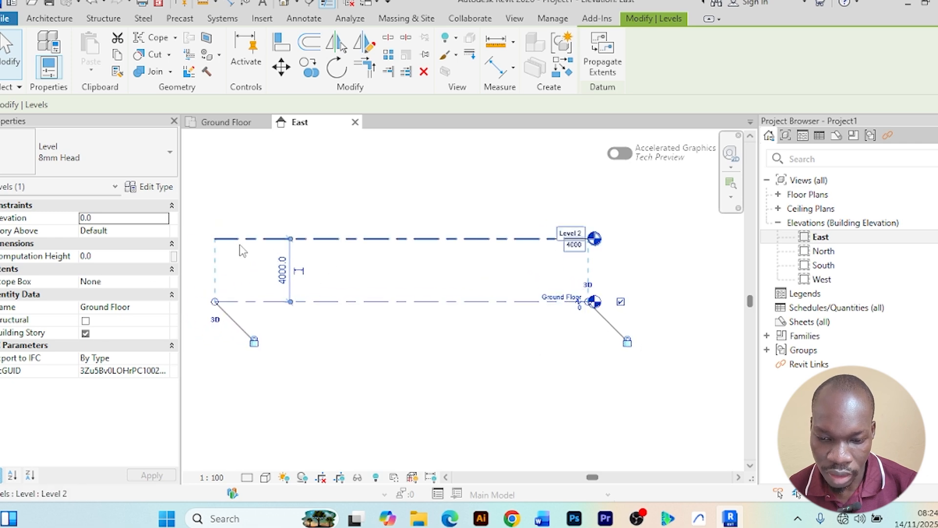
{"action": "scroll", "coordinate": [653, 266], "scroll_direction": "up", "scroll_amount": 3}
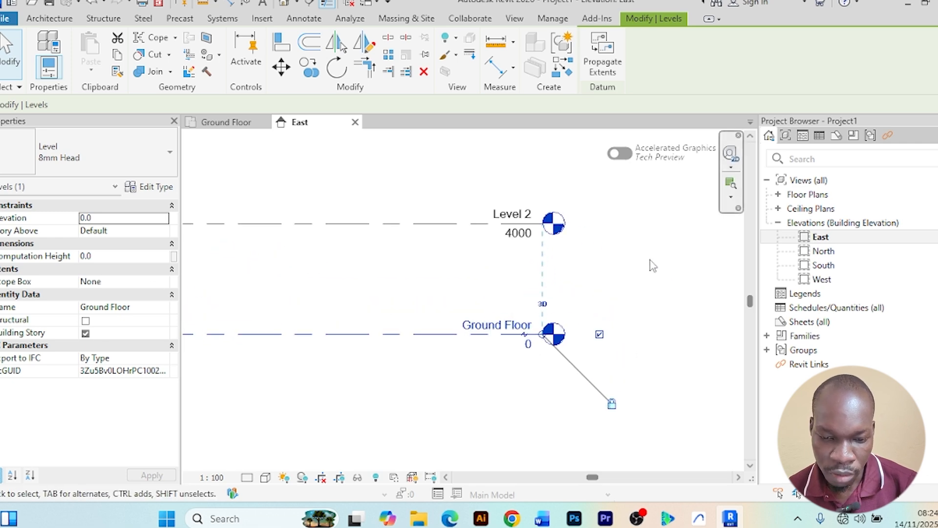
{"action": "scroll", "coordinate": [653, 265], "scroll_direction": "down", "scroll_amount": 2}
{"action": "scroll", "coordinate": [490, 359], "scroll_direction": "down", "scroll_amount": 1}
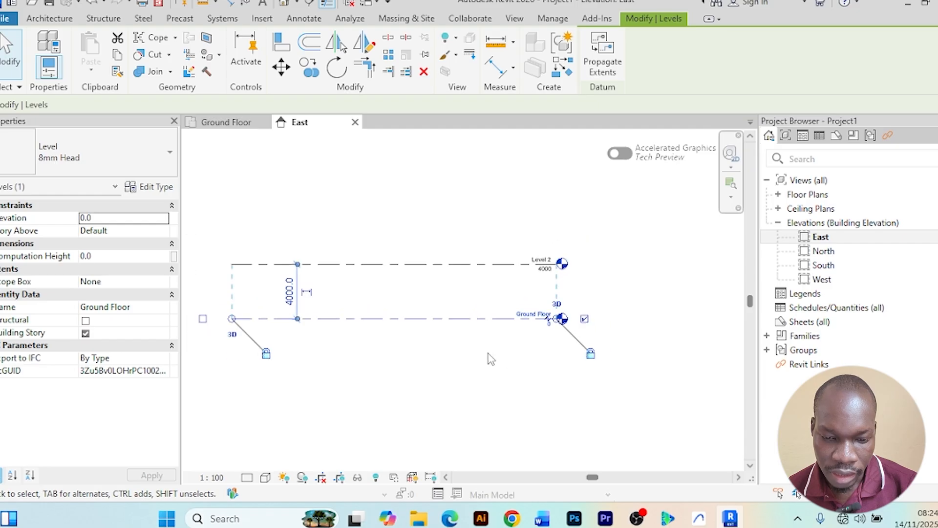
{"action": "left_click", "coordinate": [491, 370]}
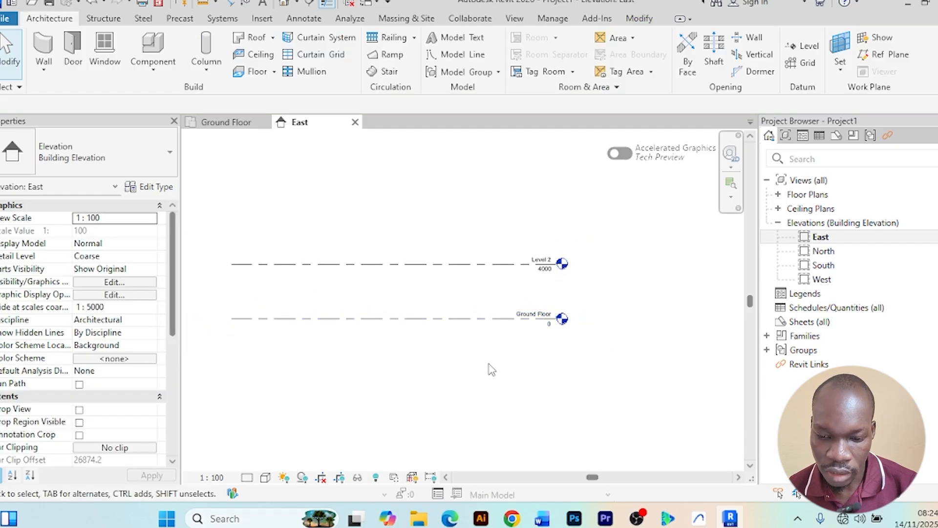
{"action": "scroll", "coordinate": [599, 312], "scroll_direction": "up", "scroll_amount": 3}
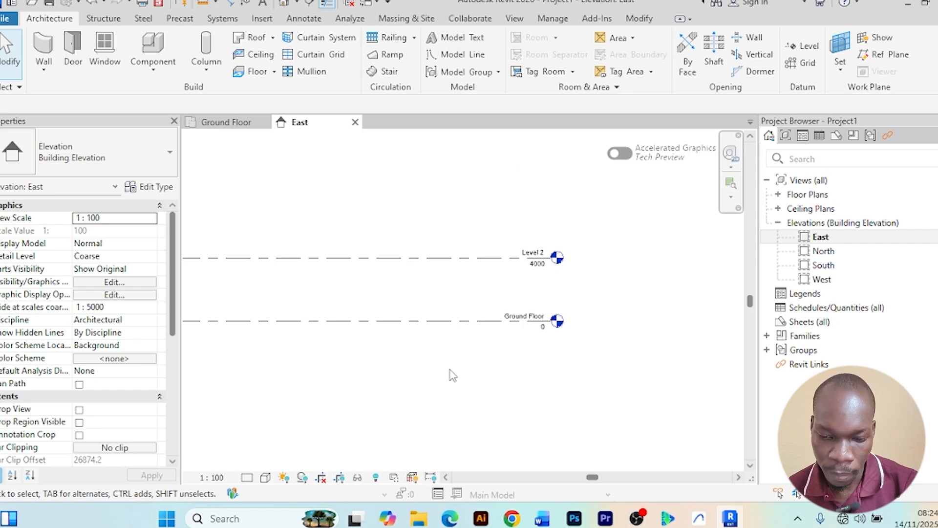
{"action": "scroll", "coordinate": [450, 371], "scroll_direction": "down", "scroll_amount": 2}
{"action": "middle_click_drag", "start_coordinate": [451, 371], "coordinate": [473, 341]}
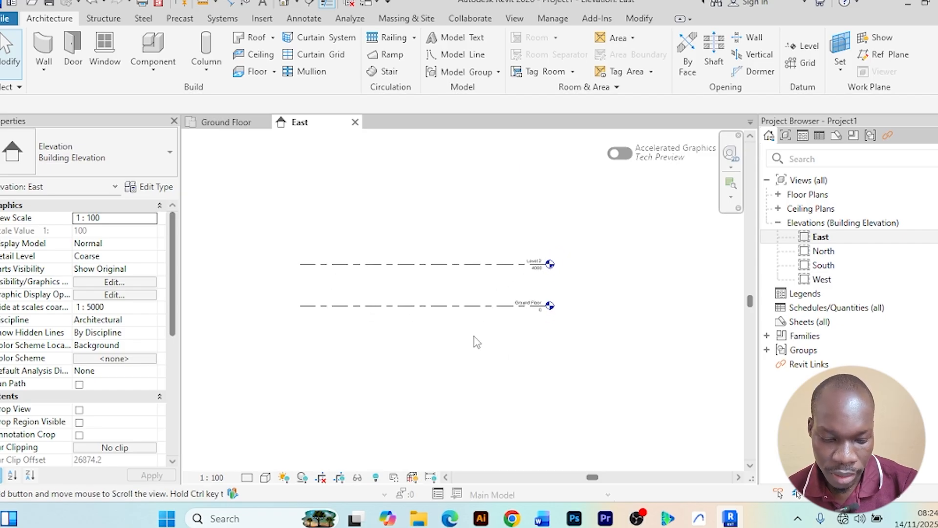
{"action": "scroll", "coordinate": [482, 319], "scroll_direction": "up", "scroll_amount": 3}
{"action": "left_click", "coordinate": [558, 243]}
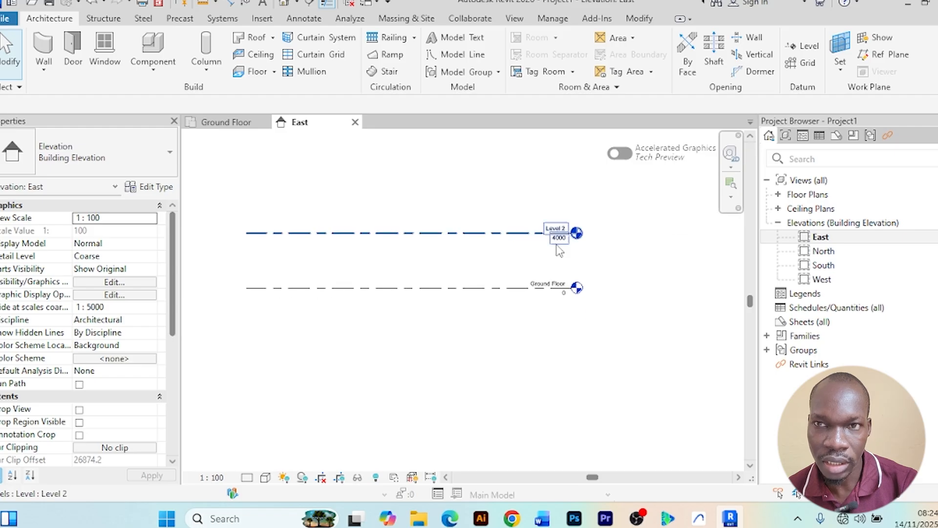
{"action": "scroll", "coordinate": [413, 257], "scroll_direction": "down", "scroll_amount": 2}
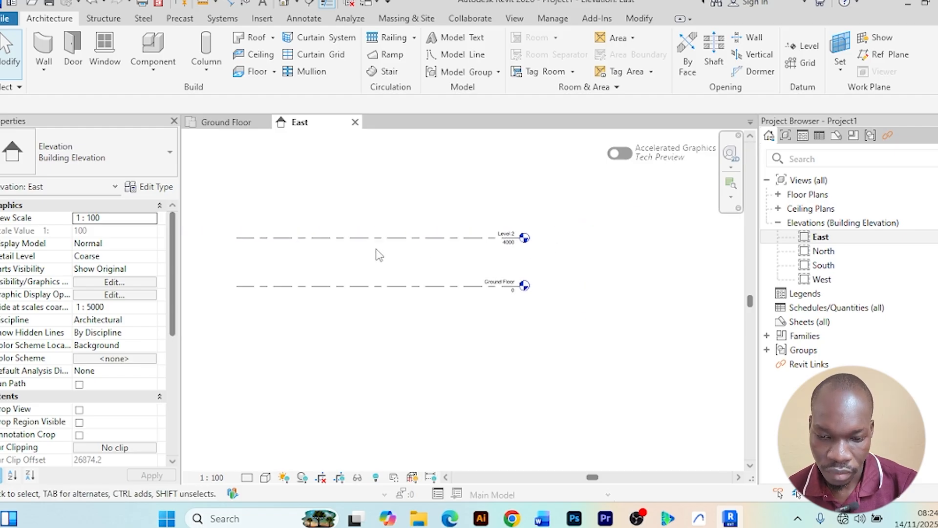
{"action": "scroll", "coordinate": [375, 243], "scroll_direction": "up", "scroll_amount": 2}
{"action": "scroll", "coordinate": [471, 207], "scroll_direction": "down", "scroll_amount": 1}
{"action": "middle_click_drag", "start_coordinate": [471, 208], "coordinate": [439, 210]}
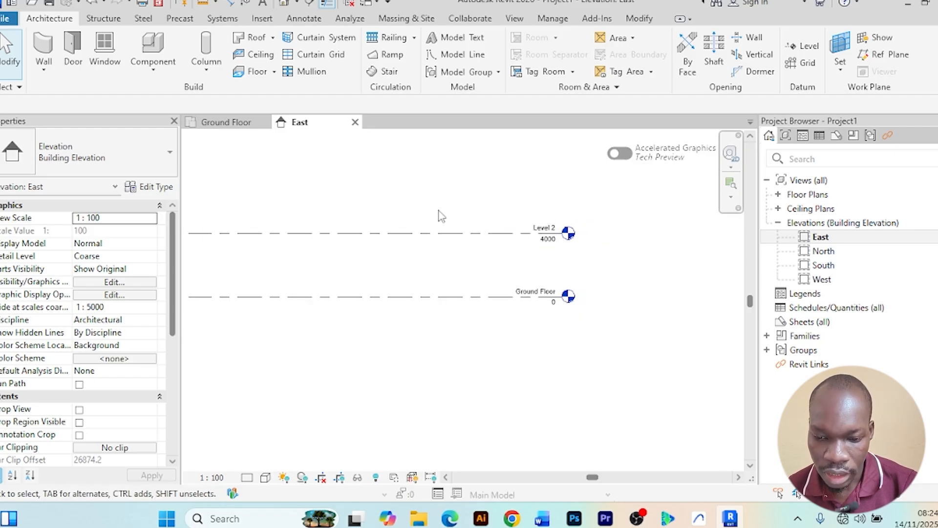
{"action": "scroll", "coordinate": [452, 222], "scroll_direction": "up", "scroll_amount": 2}
{"action": "scroll", "coordinate": [453, 218], "scroll_direction": "down", "scroll_amount": 2}
Set Level 2's elevation to 3.5 m
{"action": "left_click", "coordinate": [409, 231]}
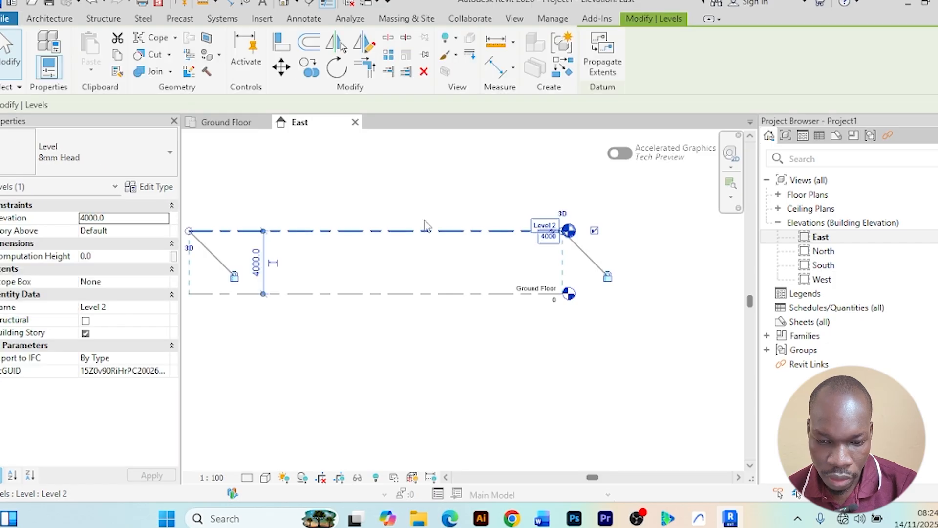
{"action": "middle_click_drag", "start_coordinate": [408, 258], "coordinate": [534, 266]}
{"action": "scroll", "coordinate": [391, 283], "scroll_direction": "up", "scroll_amount": 1}
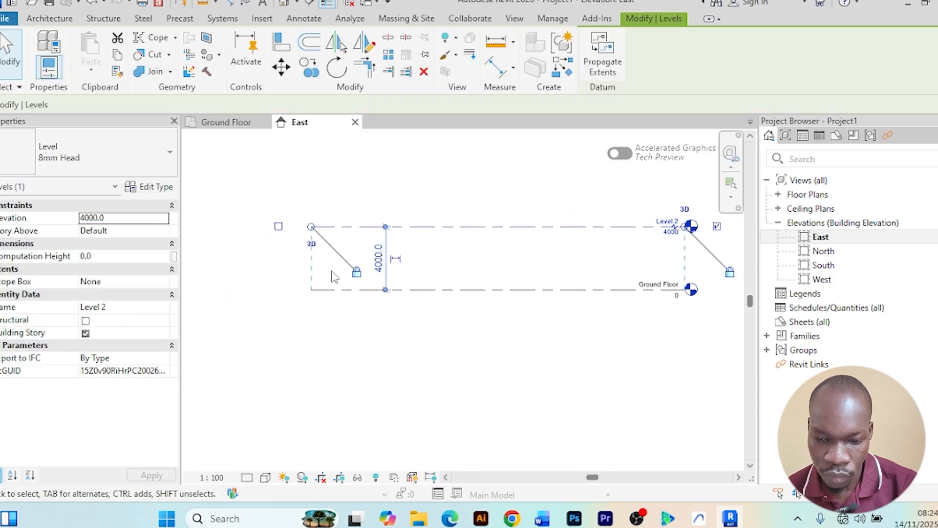
{"action": "scroll", "coordinate": [337, 274], "scroll_direction": "up", "scroll_amount": 3}
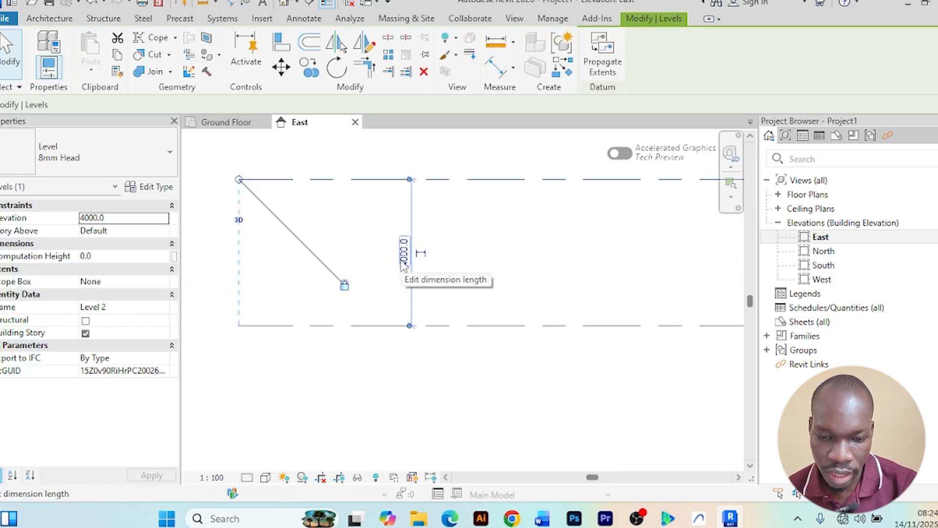
{"action": "scroll", "coordinate": [404, 259], "scroll_direction": "down", "scroll_amount": 3}
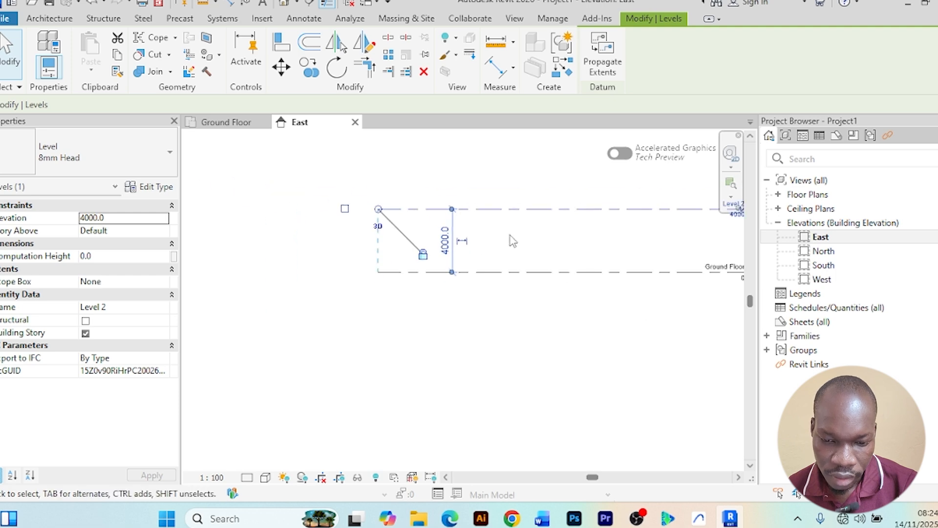
{"action": "middle_click_drag", "start_coordinate": [509, 241], "coordinate": [383, 256]}
{"action": "scroll", "coordinate": [545, 239], "scroll_direction": "up", "scroll_amount": 4}
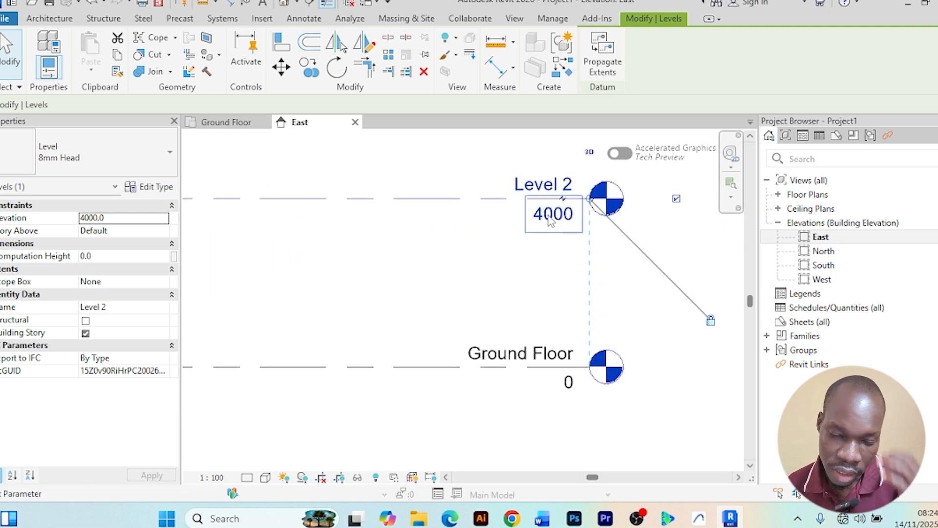
{"action": "scroll", "coordinate": [535, 232], "scroll_direction": "down", "scroll_amount": 1}
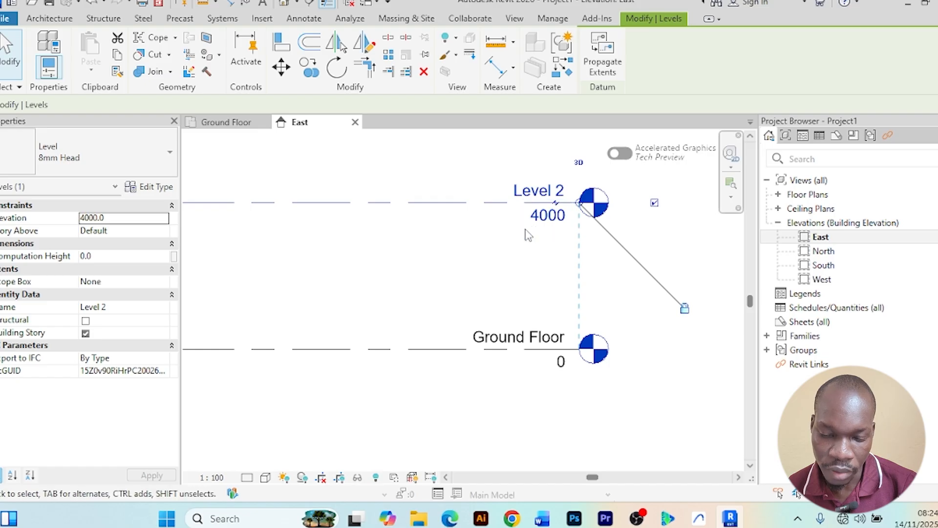
{"action": "scroll", "coordinate": [533, 230], "scroll_direction": "down", "scroll_amount": 1}
{"action": "scroll", "coordinate": [538, 225], "scroll_direction": "up", "scroll_amount": 1}
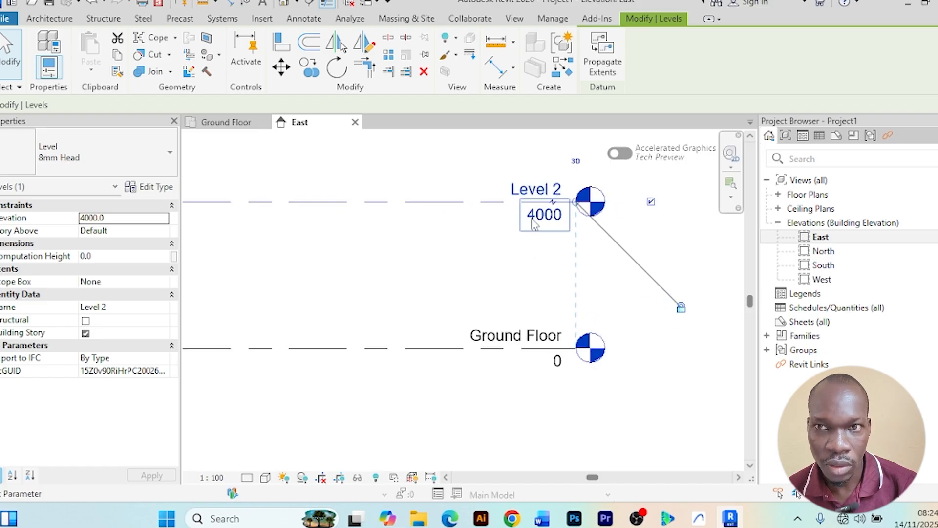
{"action": "left_click", "coordinate": [539, 223]}
{"action": "type", "text": "3500"}
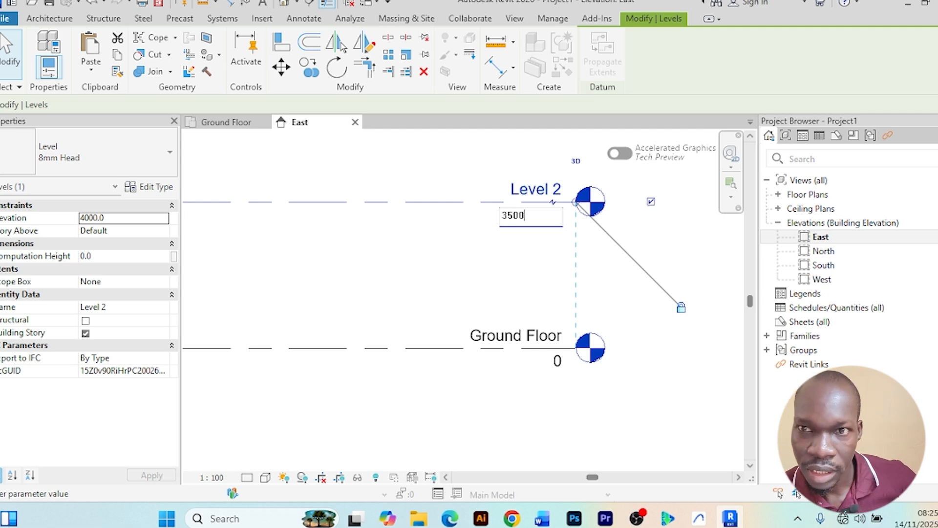
{"action": "key", "text": "BackSpace"}
{"action": "key", "text": "BackSpace"}
{"action": "key", "text": "BackSpace"}
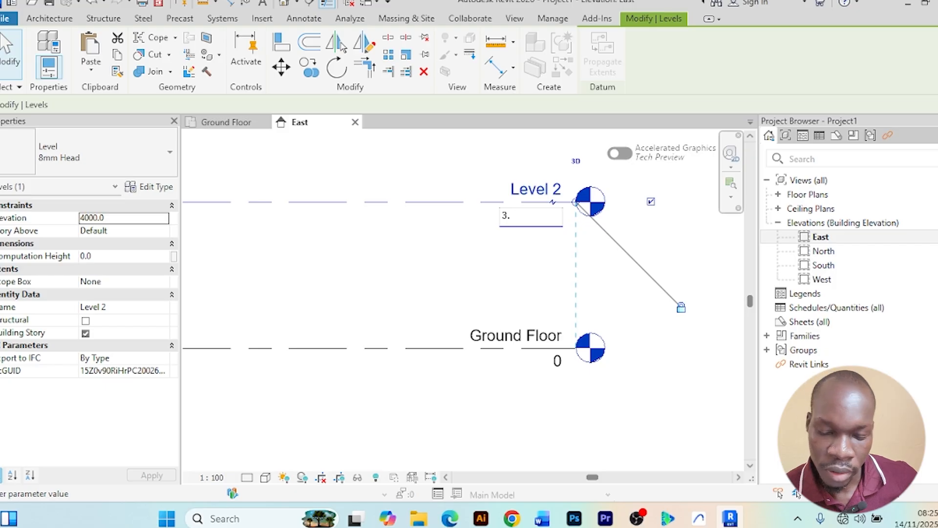
{"action": "type", "text": ".5m"}
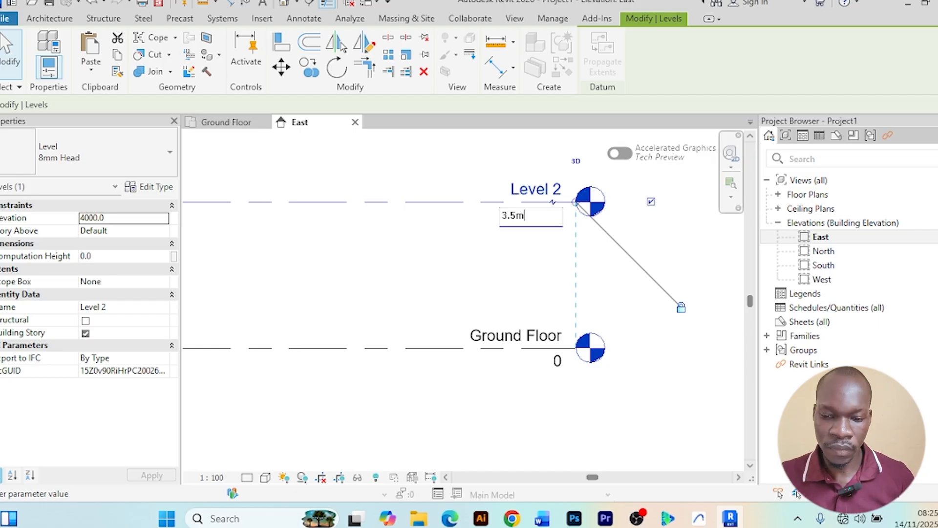
{"action": "key", "text": "Return"}
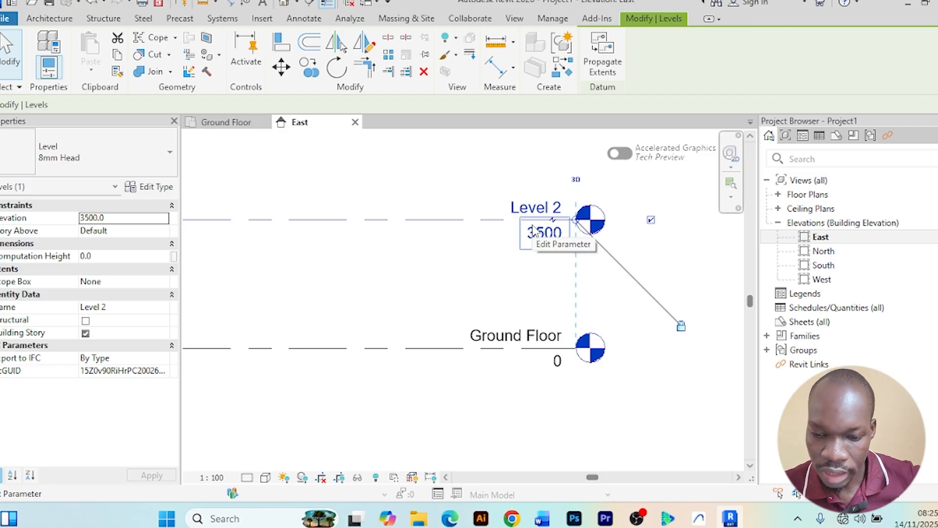
Rename Level 2 as Roof Level and deselect it
{"action": "left_click", "coordinate": [529, 206]}
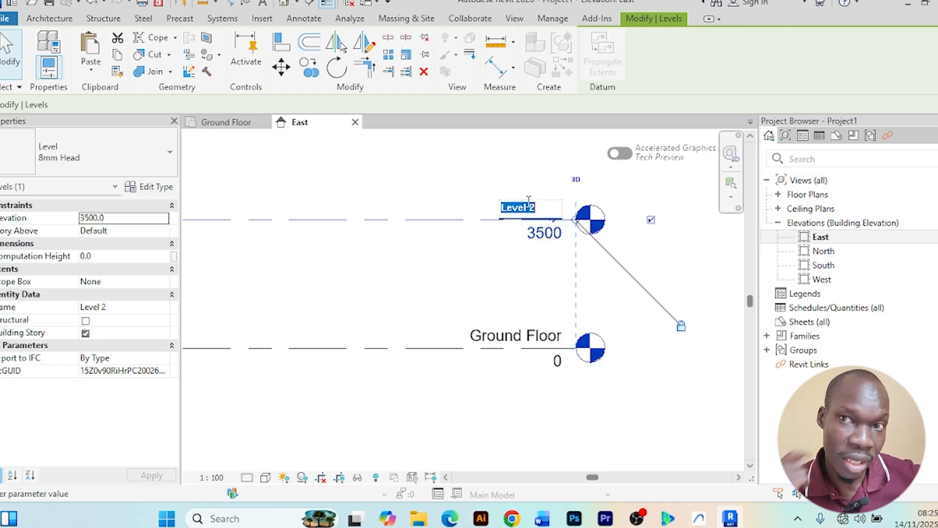
{"action": "type", "text": "Roof"}
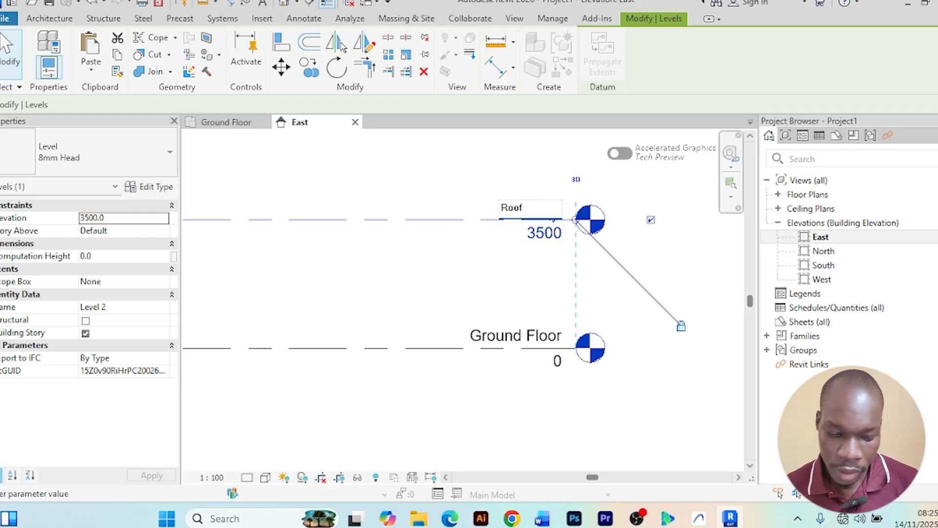
{"action": "type", "text": " Level"}
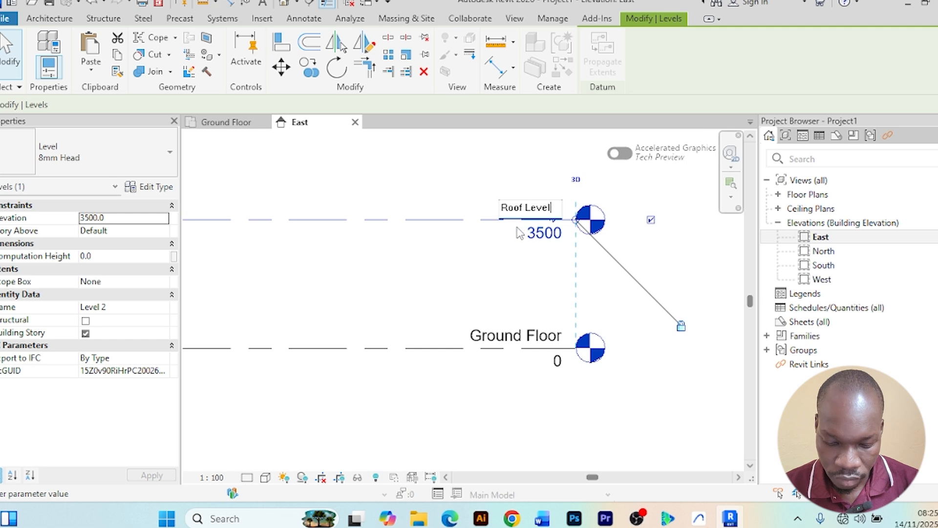
{"action": "scroll", "coordinate": [445, 279], "scroll_direction": "down", "scroll_amount": 4}
{"action": "scroll", "coordinate": [469, 315], "scroll_direction": "down", "scroll_amount": 1}
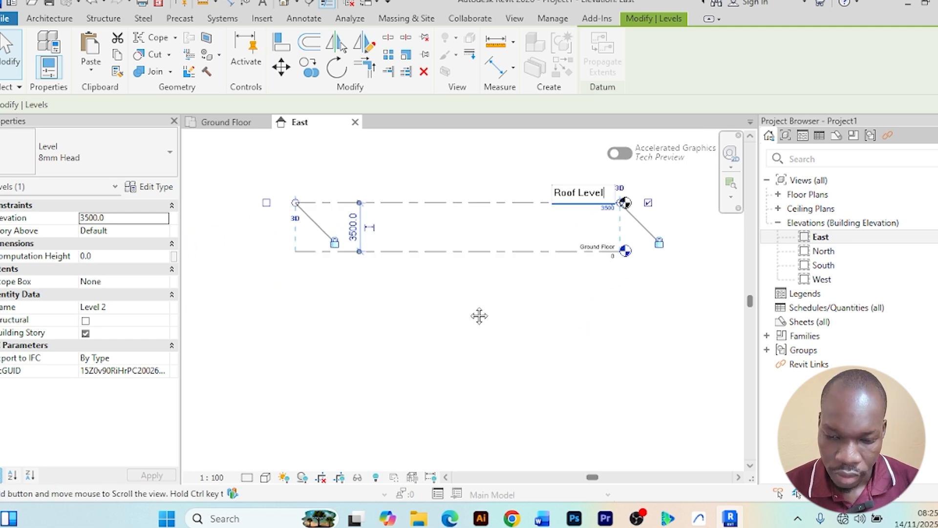
{"action": "middle_click_drag", "start_coordinate": [480, 316], "coordinate": [425, 304]}
{"action": "key", "text": "Return"}
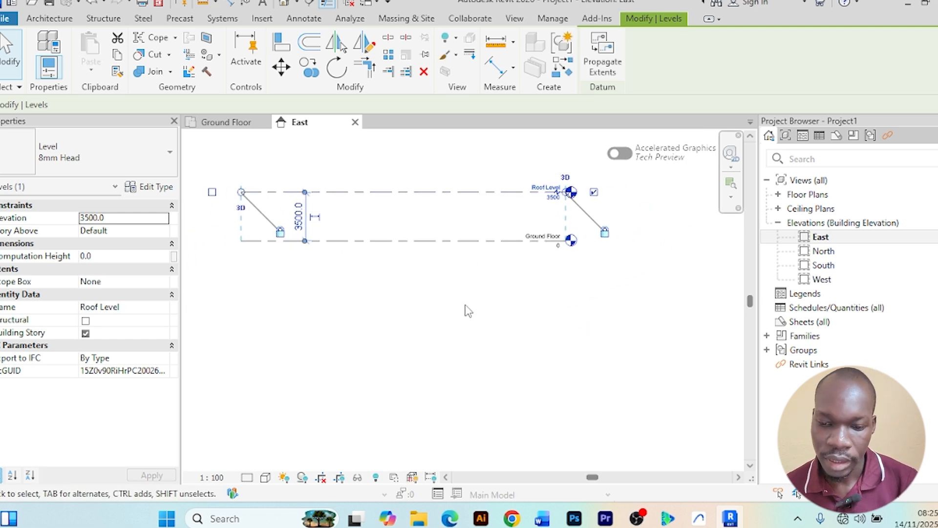
{"action": "left_click", "coordinate": [446, 284]}
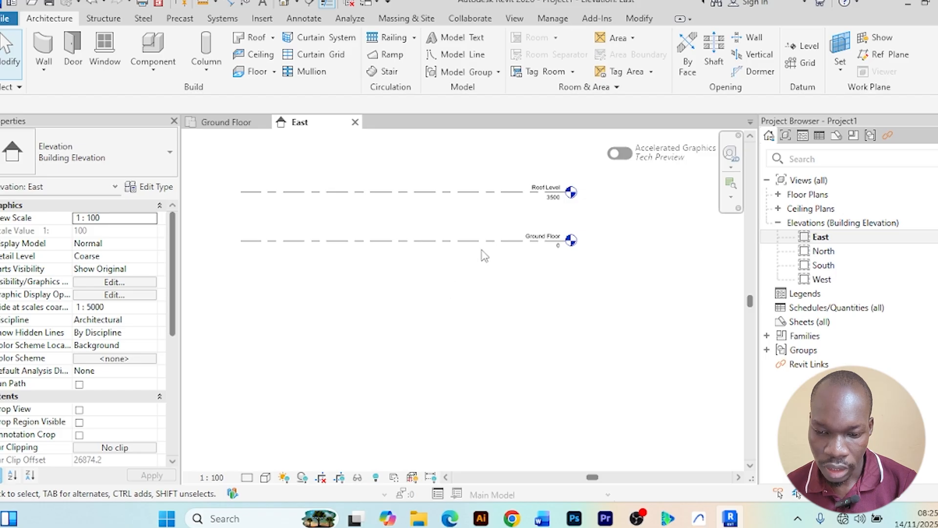
Zoom and pan around the East elevation to inspect the Roof Level and Ground Floor level lines
{"action": "scroll", "coordinate": [522, 197], "scroll_direction": "up", "scroll_amount": 3}
{"action": "scroll", "coordinate": [522, 197], "scroll_direction": "down", "scroll_amount": 4}
{"action": "scroll", "coordinate": [567, 244], "scroll_direction": "up", "scroll_amount": 1}
{"action": "scroll", "coordinate": [602, 238], "scroll_direction": "up", "scroll_amount": 2}
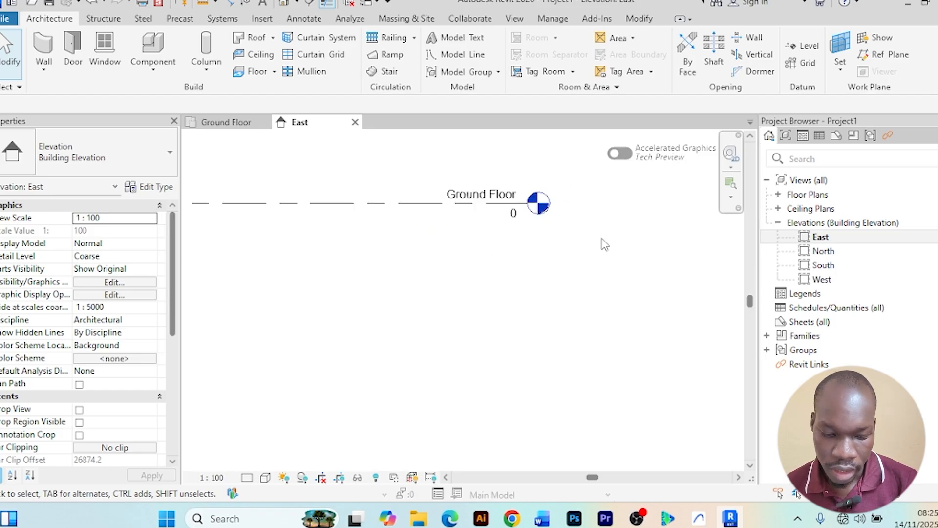
{"action": "scroll", "coordinate": [602, 237], "scroll_direction": "down", "scroll_amount": 2}
{"action": "middle_click_drag", "start_coordinate": [617, 252], "coordinate": [631, 317]}
{"action": "scroll", "coordinate": [550, 258], "scroll_direction": "up", "scroll_amount": 3}
{"action": "scroll", "coordinate": [562, 259], "scroll_direction": "up", "scroll_amount": 1}
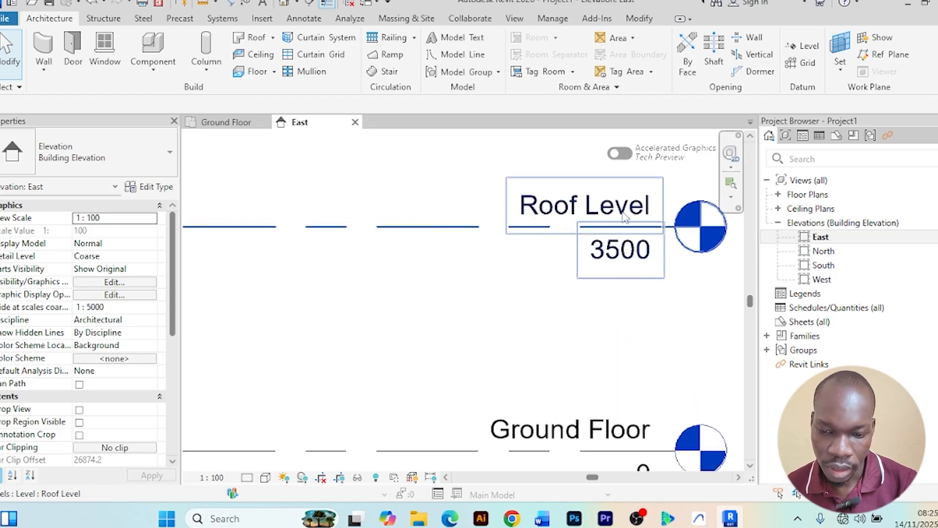
{"action": "scroll", "coordinate": [570, 260], "scroll_direction": "down", "scroll_amount": 2}
{"action": "scroll", "coordinate": [570, 260], "scroll_direction": "up", "scroll_amount": 1}
{"action": "scroll", "coordinate": [578, 279], "scroll_direction": "down", "scroll_amount": 4}
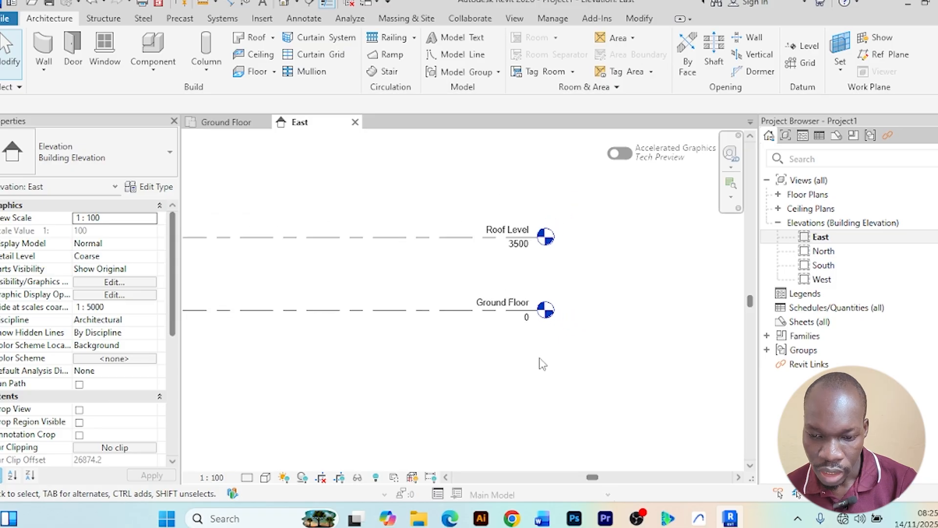
{"action": "middle_click_drag", "start_coordinate": [524, 379], "coordinate": [568, 346]}
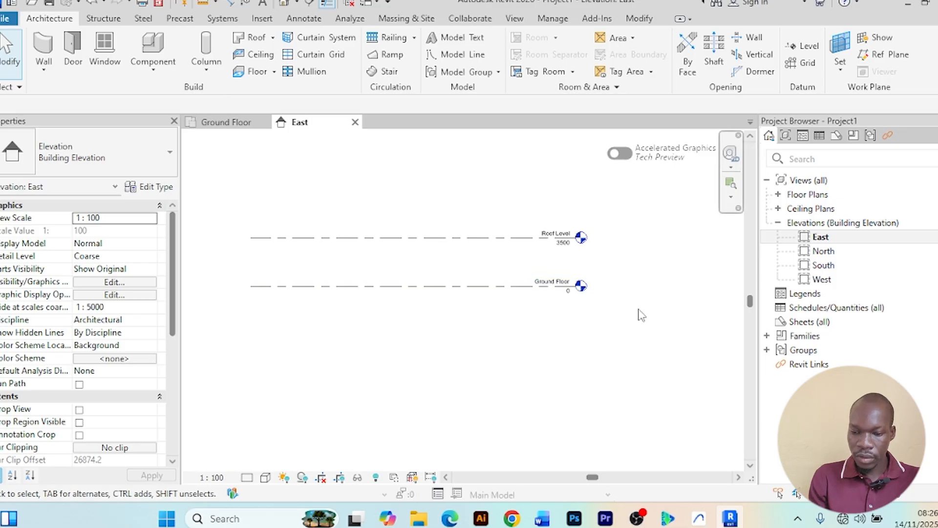
{"action": "scroll", "coordinate": [552, 295], "scroll_direction": "up", "scroll_amount": 4}
{"action": "middle_click_drag", "start_coordinate": [608, 313], "coordinate": [485, 286]}
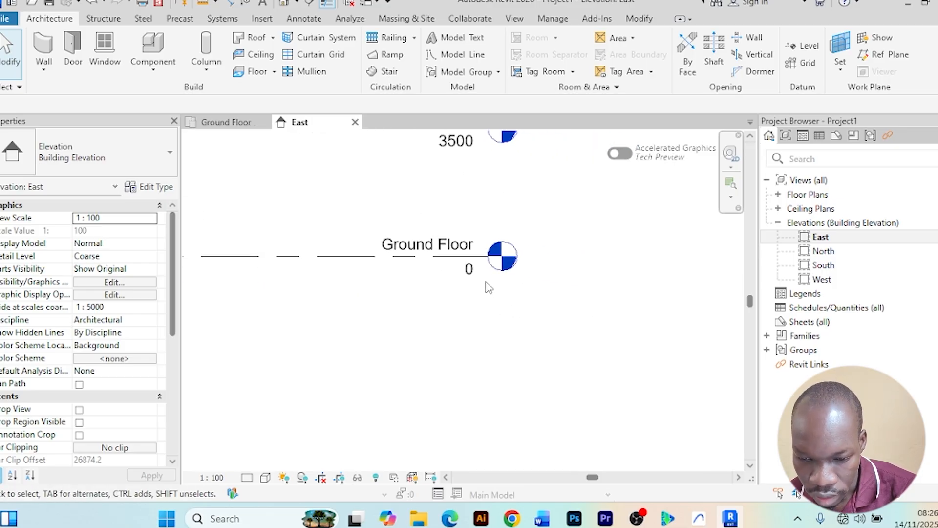
{"action": "scroll", "coordinate": [441, 328], "scroll_direction": "down", "scroll_amount": 5}
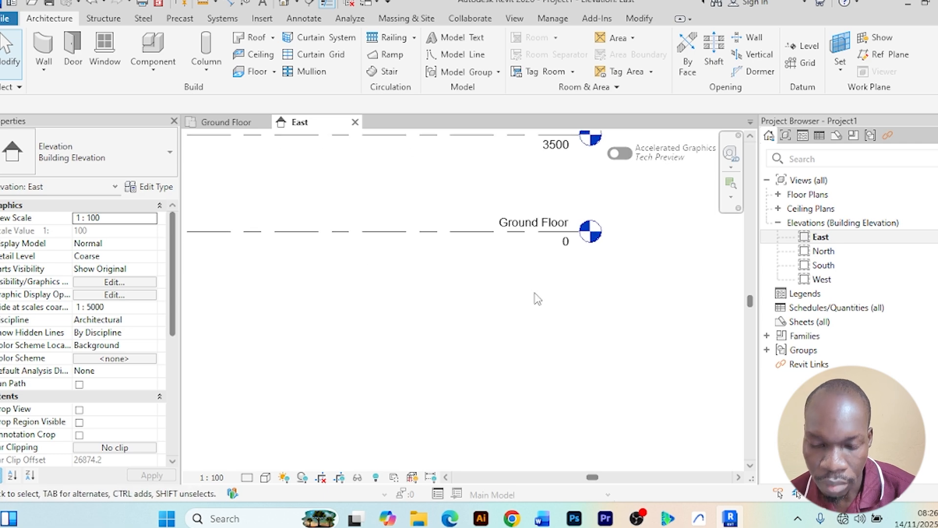
{"action": "scroll", "coordinate": [519, 303], "scroll_direction": "down", "scroll_amount": 2}
{"action": "middle_click_drag", "start_coordinate": [511, 313], "coordinate": [492, 281]}
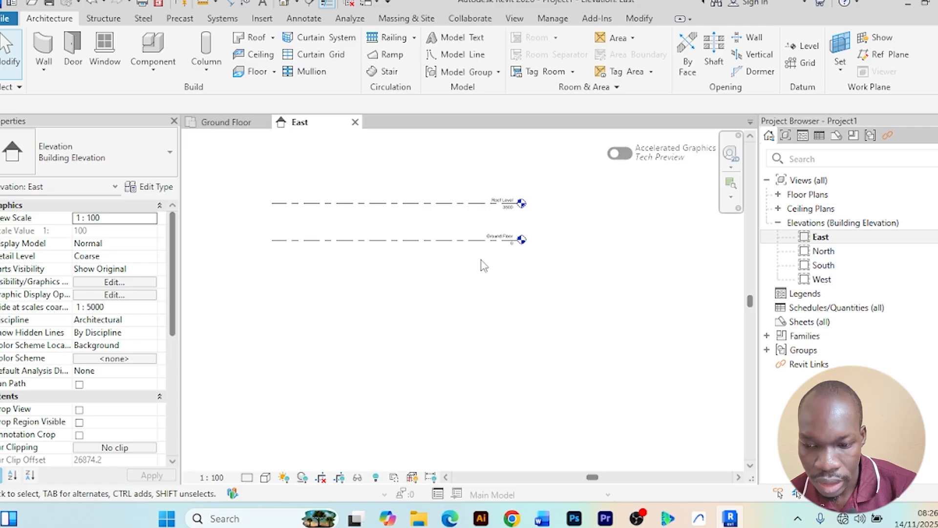
{"action": "scroll", "coordinate": [484, 265], "scroll_direction": "up", "scroll_amount": 1}
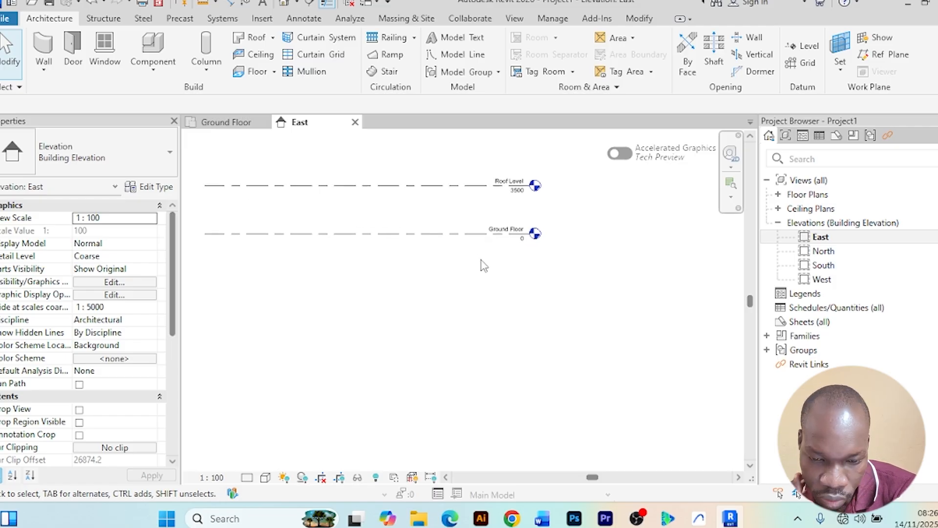
{"action": "middle_click_drag", "start_coordinate": [481, 266], "coordinate": [491, 281]}
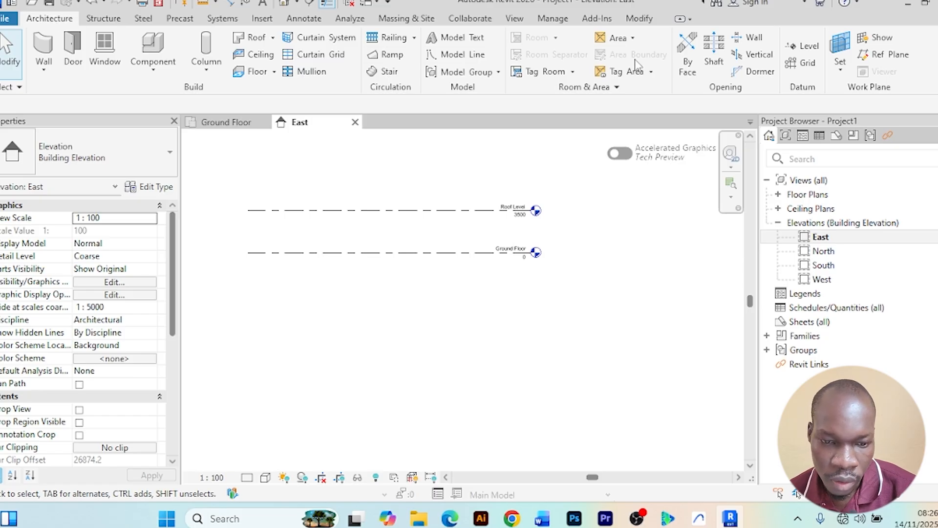
Place a trial level about 3000 mm below Ground Floor with the Level tool and delete it
{"action": "left_click", "coordinate": [803, 49]}
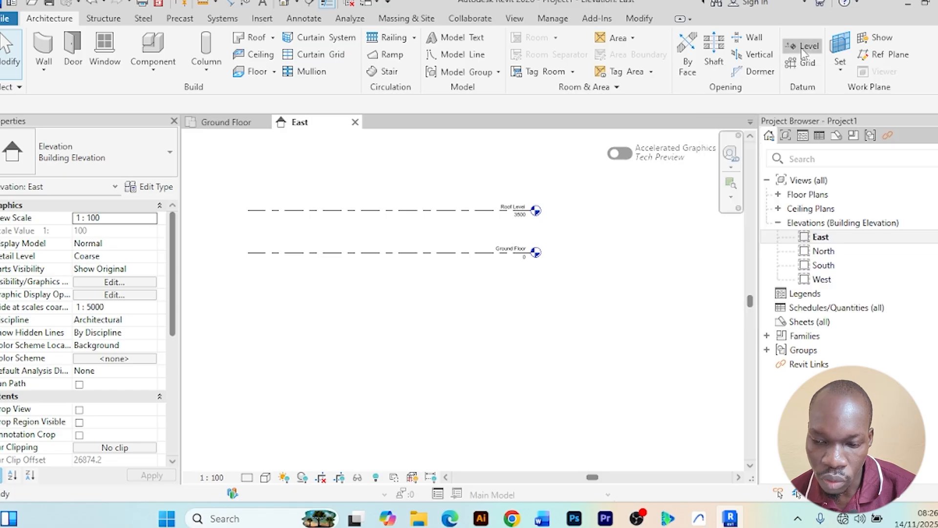
{"action": "left_click", "coordinate": [531, 288]}
{"action": "left_click", "coordinate": [244, 288]}
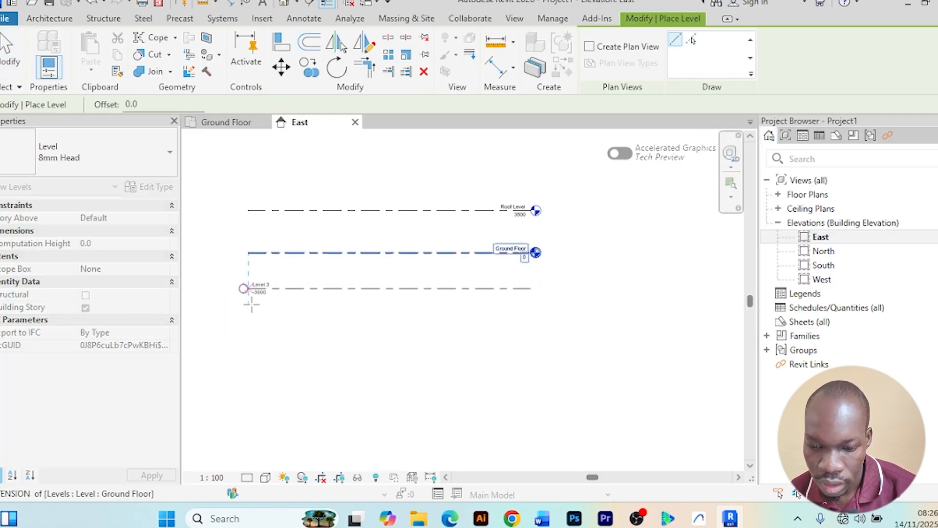
{"action": "right_click", "coordinate": [634, 229]}
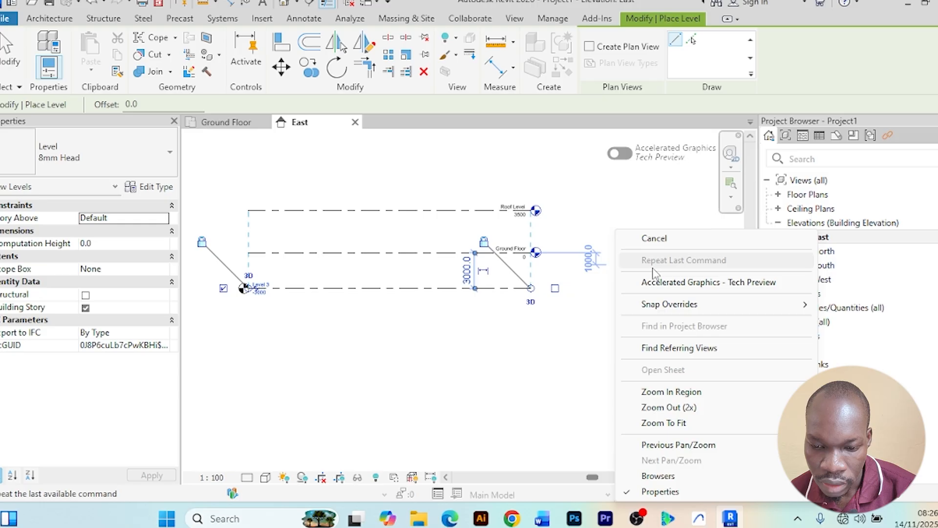
{"action": "left_click", "coordinate": [660, 237]}
{"action": "right_click", "coordinate": [630, 215]}
{"action": "left_click", "coordinate": [669, 226]}
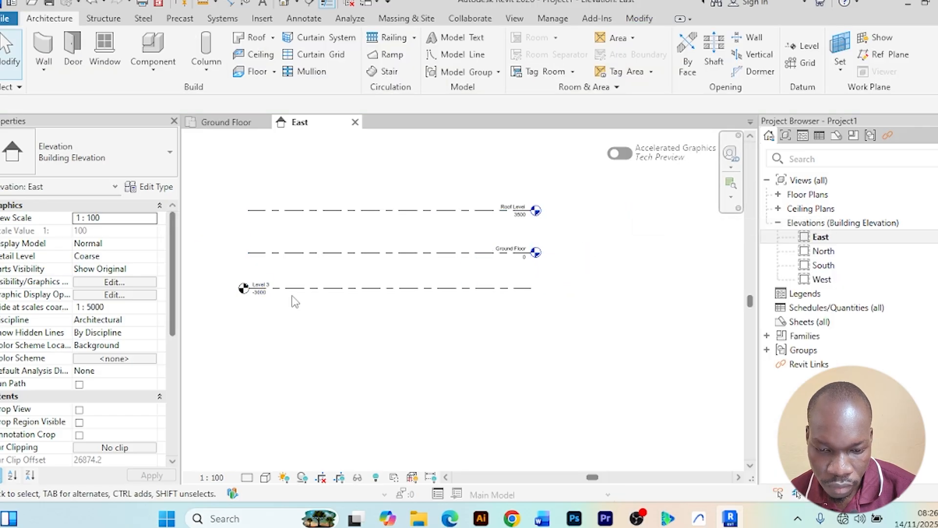
{"action": "left_click", "coordinate": [295, 298]}
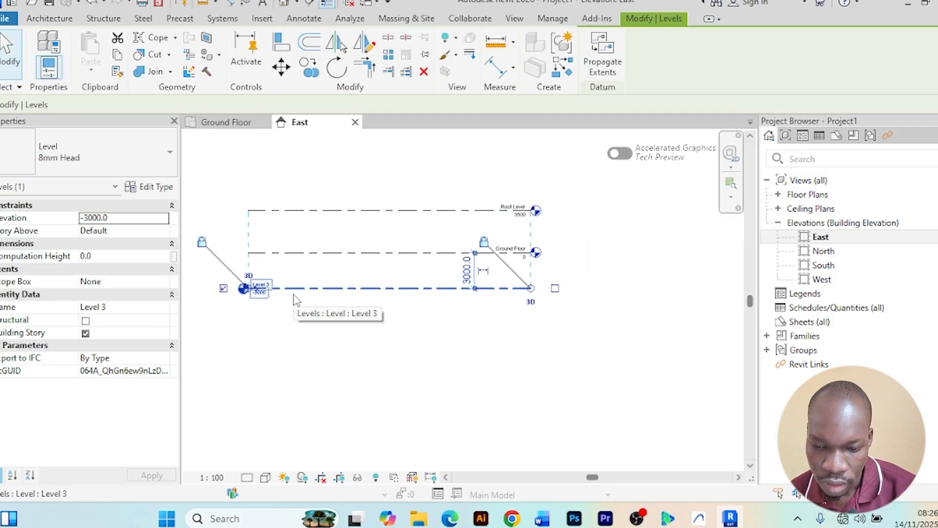
{"action": "key", "text": "Delete"}
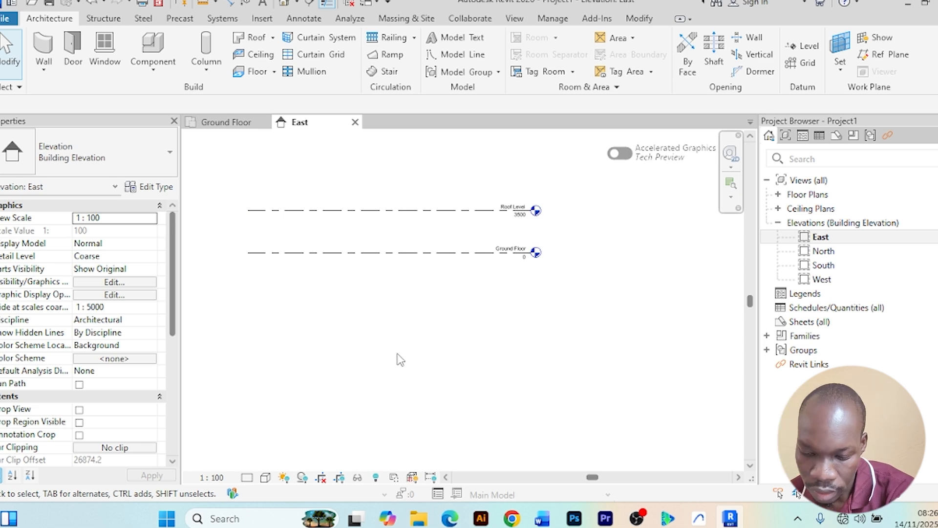
Place another trial level about 2000 mm below Ground Floor with the Level tool and delete it
{"action": "scroll", "coordinate": [404, 338], "scroll_direction": "up", "scroll_amount": 3}
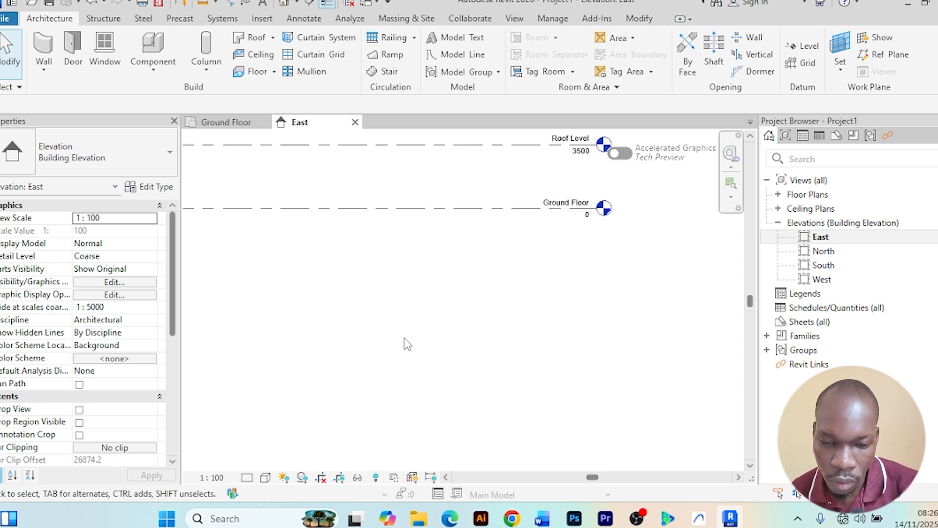
{"action": "scroll", "coordinate": [405, 338], "scroll_direction": "down", "scroll_amount": 4}
{"action": "middle_click_drag", "start_coordinate": [404, 338], "coordinate": [433, 355]}
{"action": "key", "text": "l"}
{"action": "key", "text": "l"}
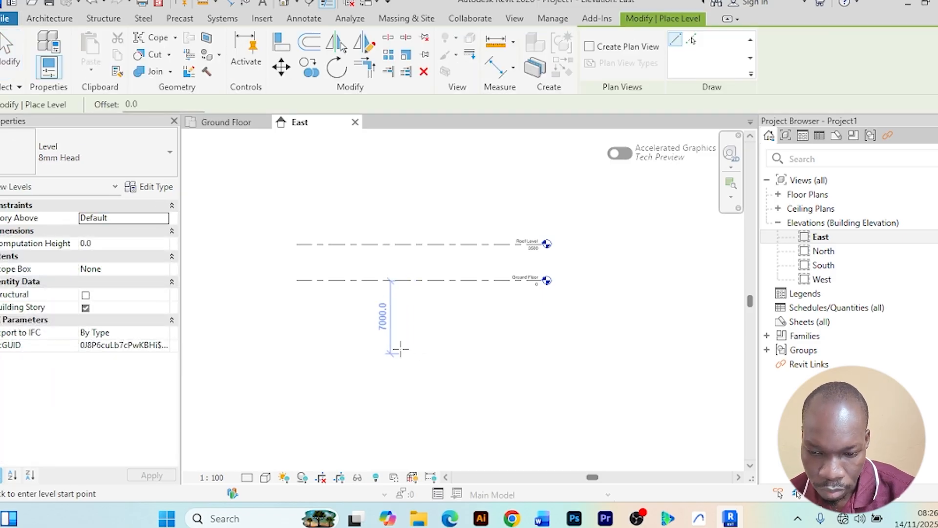
{"action": "left_click", "coordinate": [296, 301]}
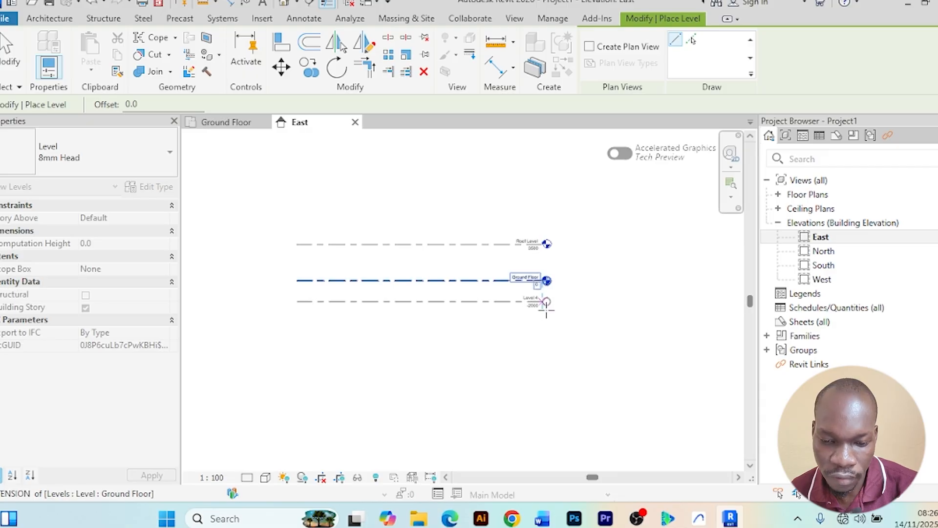
{"action": "left_click", "coordinate": [545, 301]}
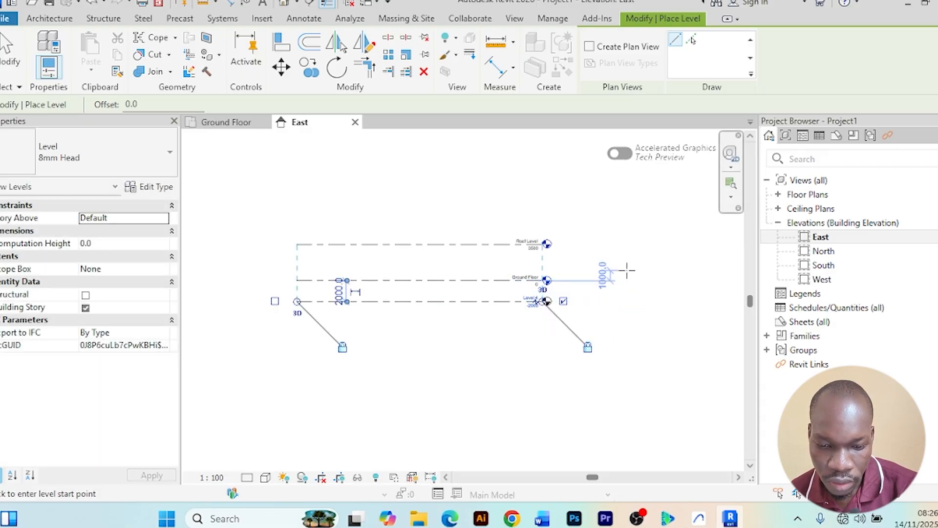
{"action": "right_click", "coordinate": [620, 252]}
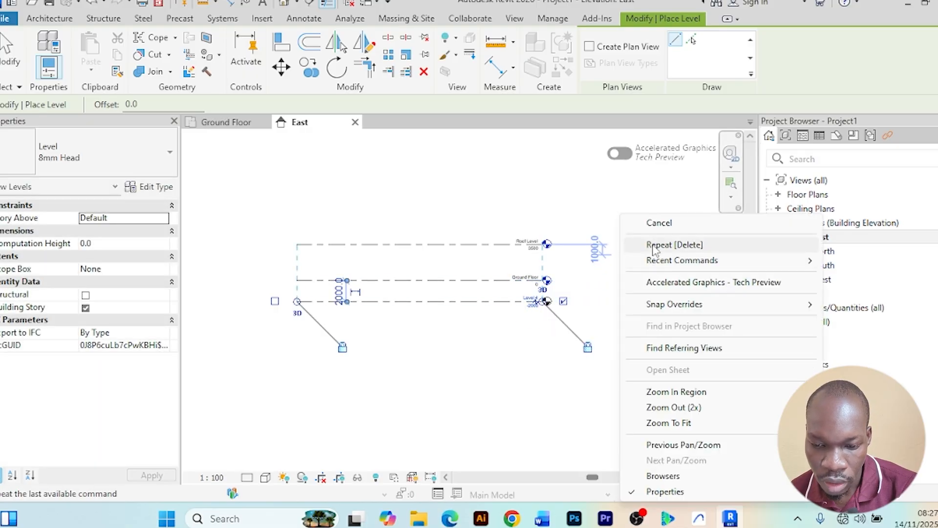
{"action": "left_click", "coordinate": [652, 224]}
{"action": "right_click", "coordinate": [630, 223]}
{"action": "left_click", "coordinate": [669, 223]}
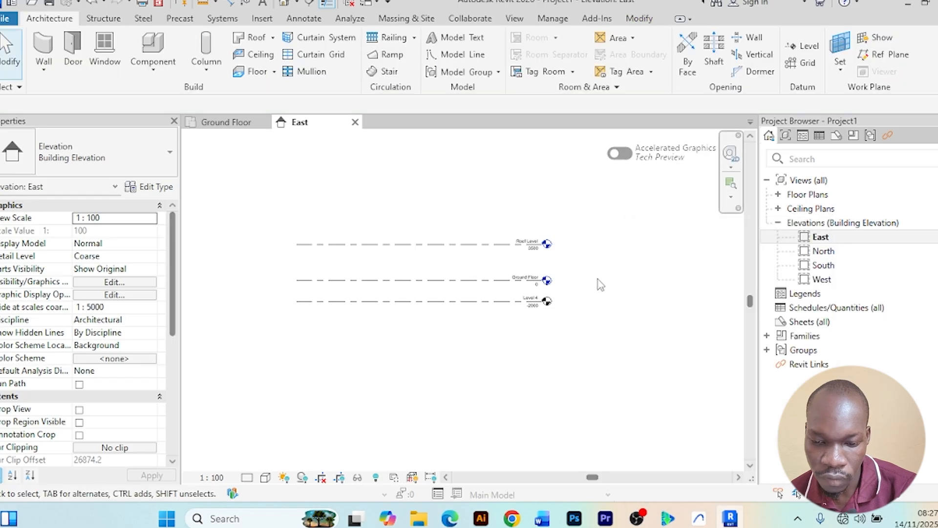
{"action": "scroll", "coordinate": [562, 298], "scroll_direction": "up", "scroll_amount": 2}
{"action": "left_click", "coordinate": [441, 296]}
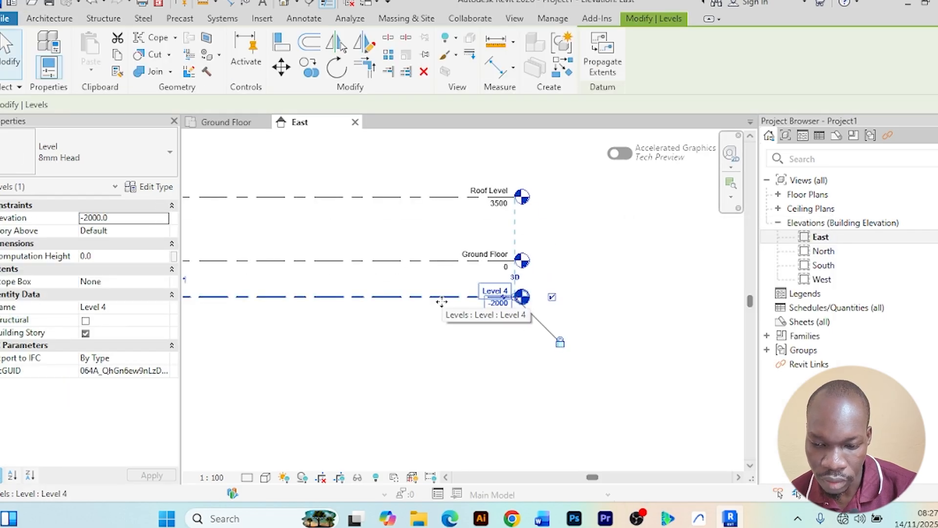
{"action": "key", "text": "Delete"}
{"action": "scroll", "coordinate": [570, 348], "scroll_direction": "down", "scroll_amount": 3}
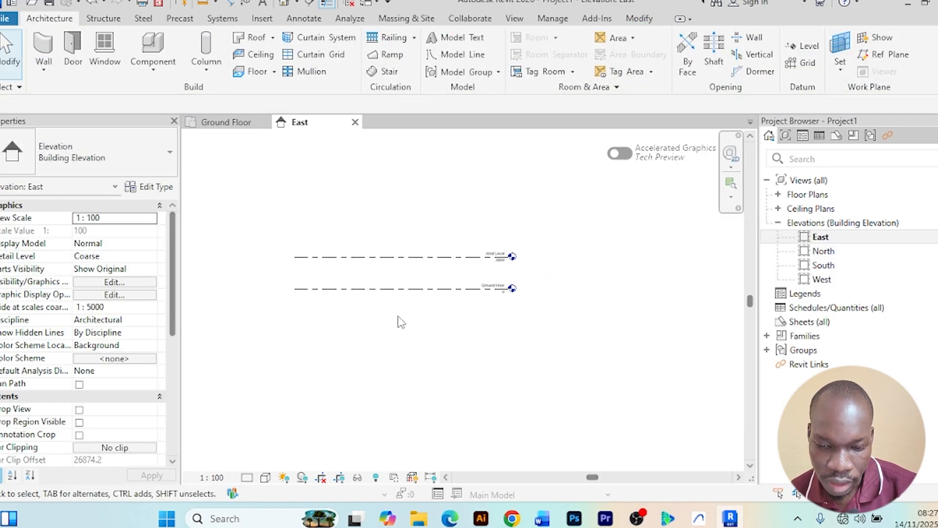
Use Create Similar from the Ground Floor level to place a new level about 1800 mm below it
{"action": "left_click", "coordinate": [421, 291]}
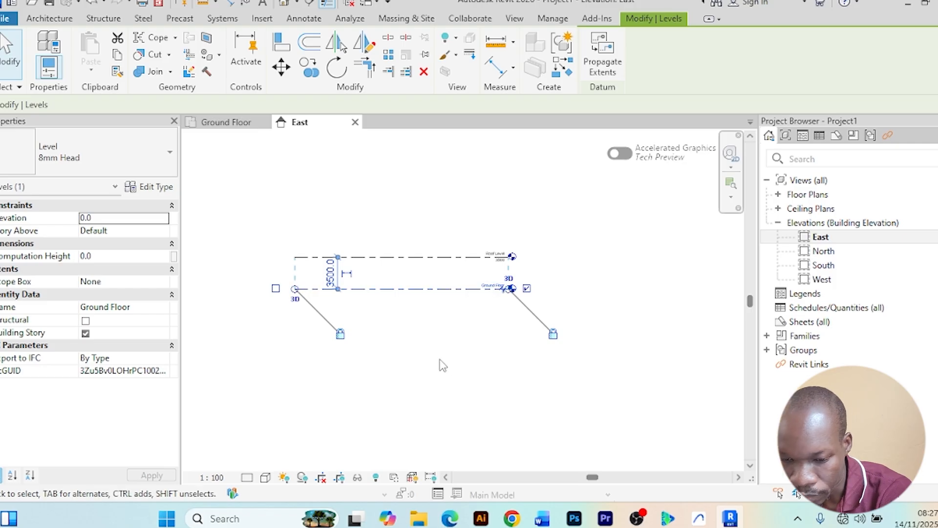
{"action": "left_click", "coordinate": [560, 71]}
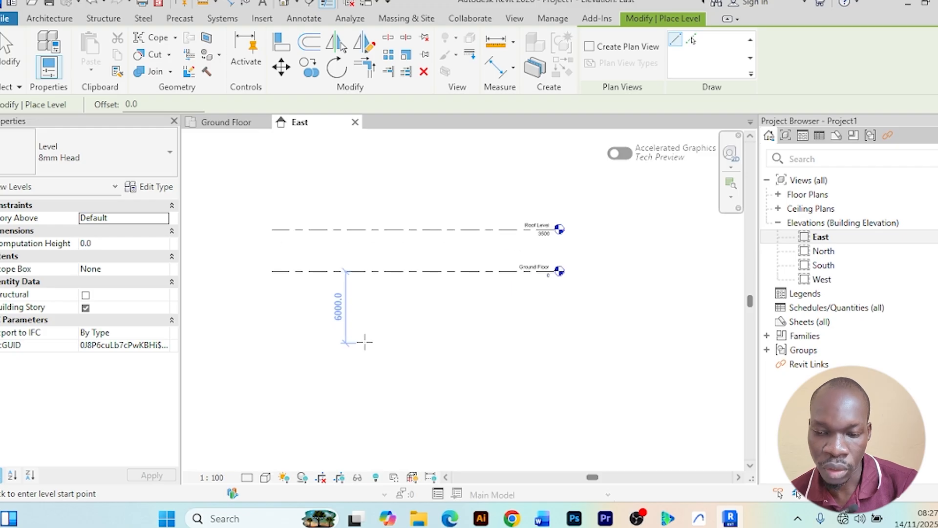
{"action": "scroll", "coordinate": [323, 330], "scroll_direction": "up", "scroll_amount": 2}
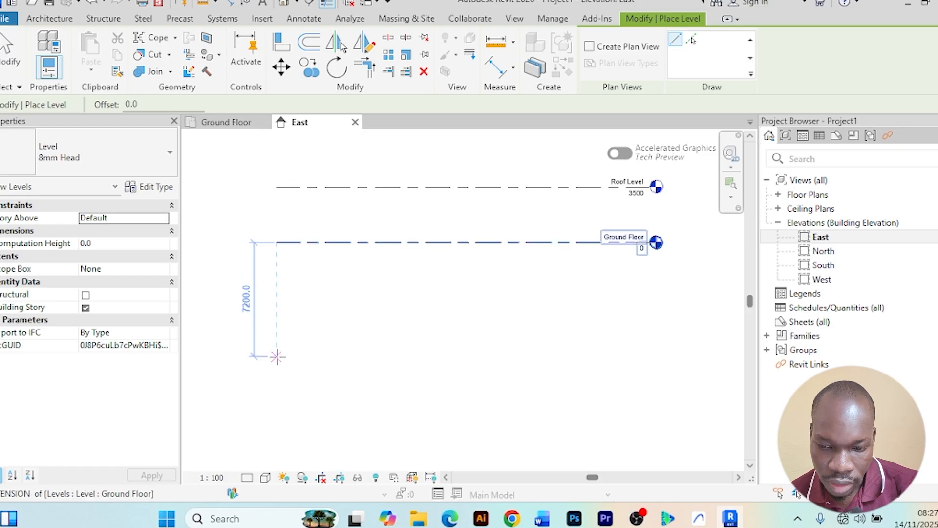
{"action": "left_click", "coordinate": [280, 270]}
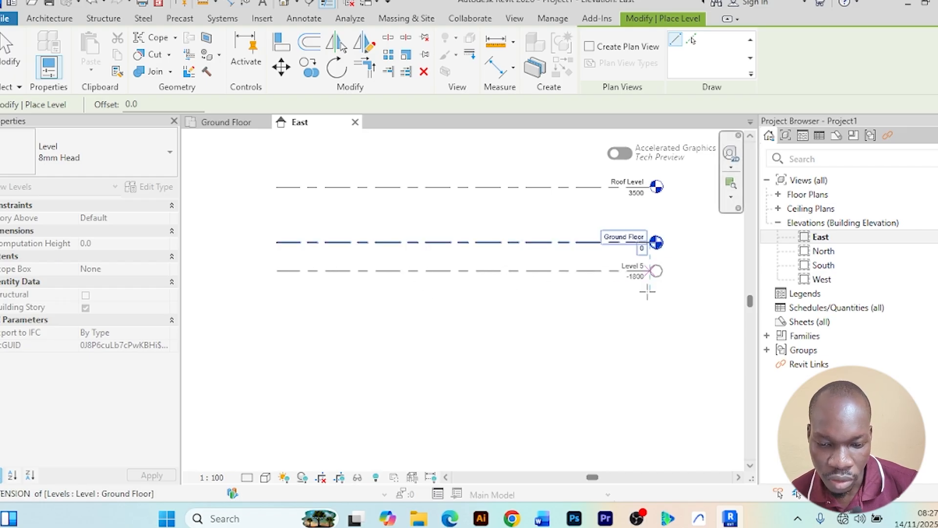
{"action": "scroll", "coordinate": [647, 291], "scroll_direction": "up", "scroll_amount": 3}
{"action": "middle_click_drag", "start_coordinate": [671, 283], "coordinate": [605, 399]}
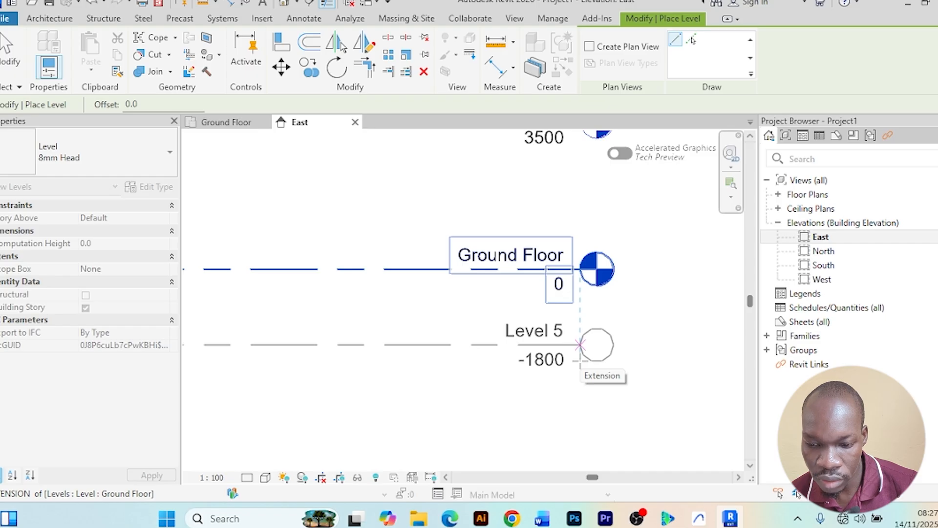
{"action": "left_click", "coordinate": [580, 345]}
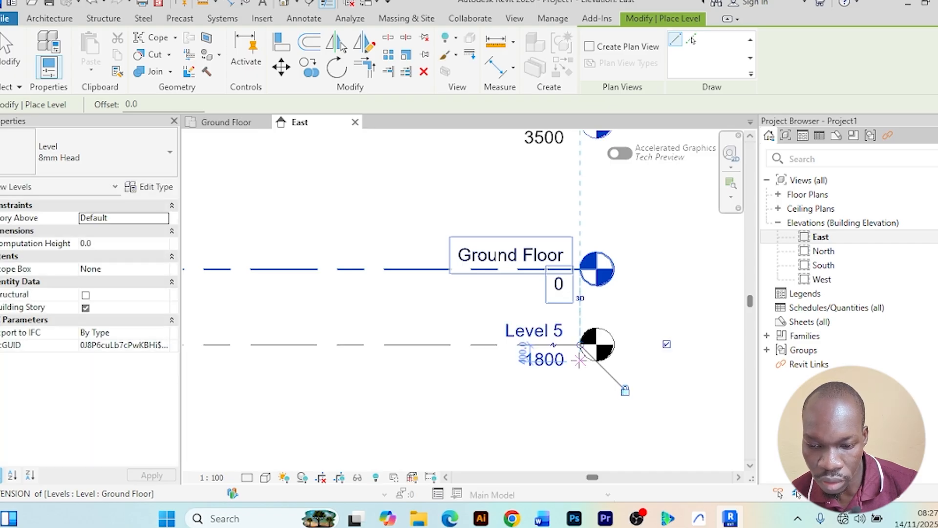
{"action": "scroll", "coordinate": [580, 360], "scroll_direction": "down", "scroll_amount": 4}
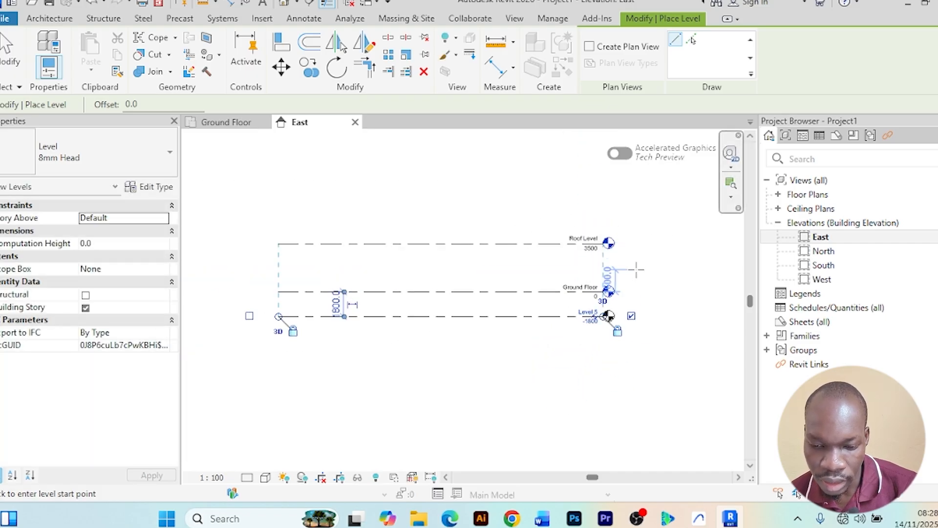
{"action": "scroll", "coordinate": [330, 310], "scroll_direction": "up", "scroll_amount": 1}
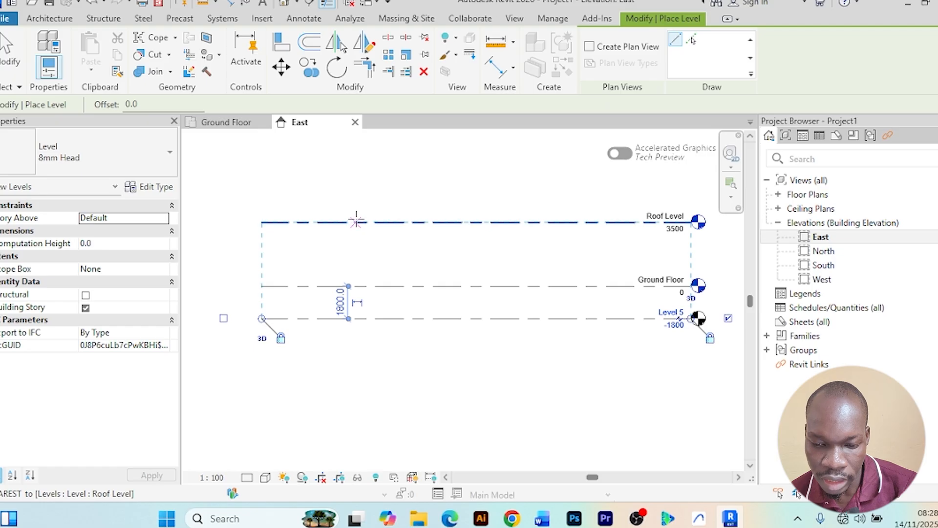
{"action": "key", "text": "Escape"}
{"action": "key", "text": "Escape"}
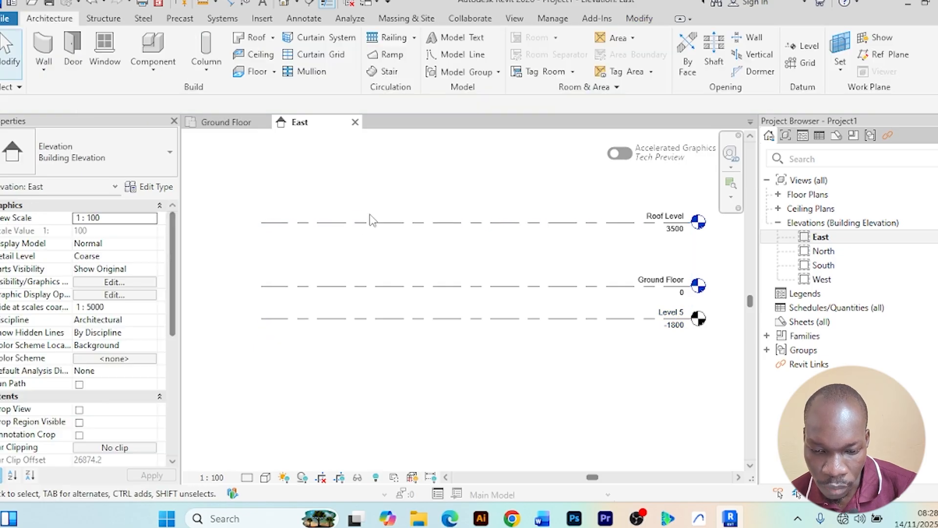
Select Level 5 and set its distance below Ground Floor to 1.5m
{"action": "scroll", "coordinate": [549, 311], "scroll_direction": "up", "scroll_amount": 3}
{"action": "scroll", "coordinate": [527, 319], "scroll_direction": "down", "scroll_amount": 6}
{"action": "middle_click_drag", "start_coordinate": [540, 390], "coordinate": [533, 387]}
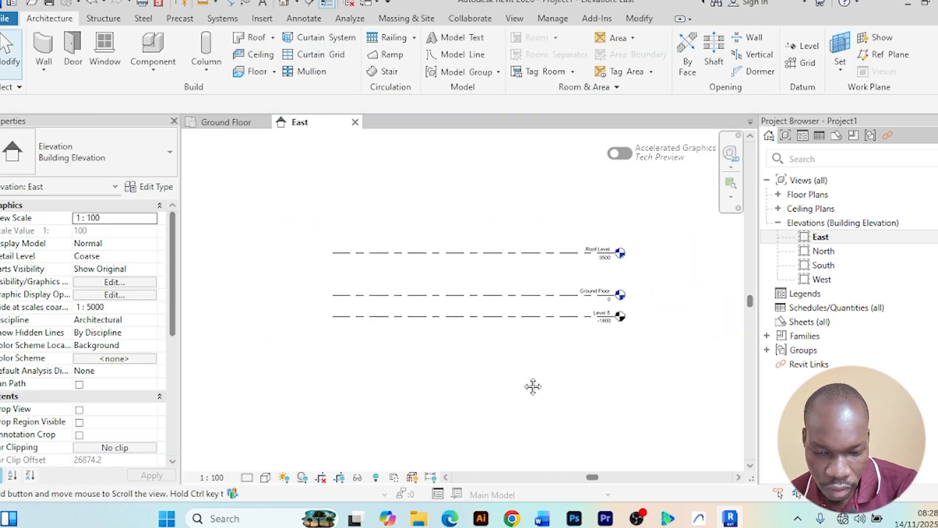
{"action": "scroll", "coordinate": [534, 335], "scroll_direction": "up", "scroll_amount": 6}
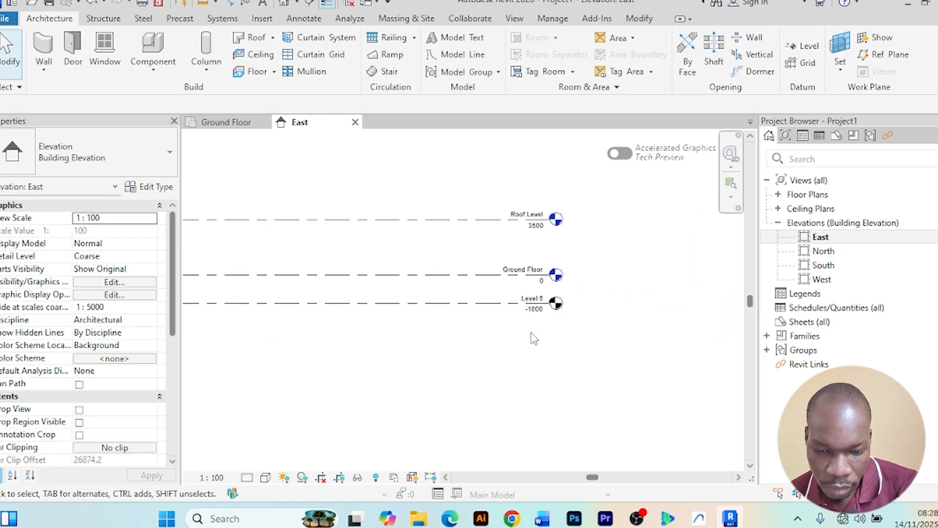
{"action": "left_click", "coordinate": [438, 278]}
{"action": "scroll", "coordinate": [438, 347], "scroll_direction": "down", "scroll_amount": 6}
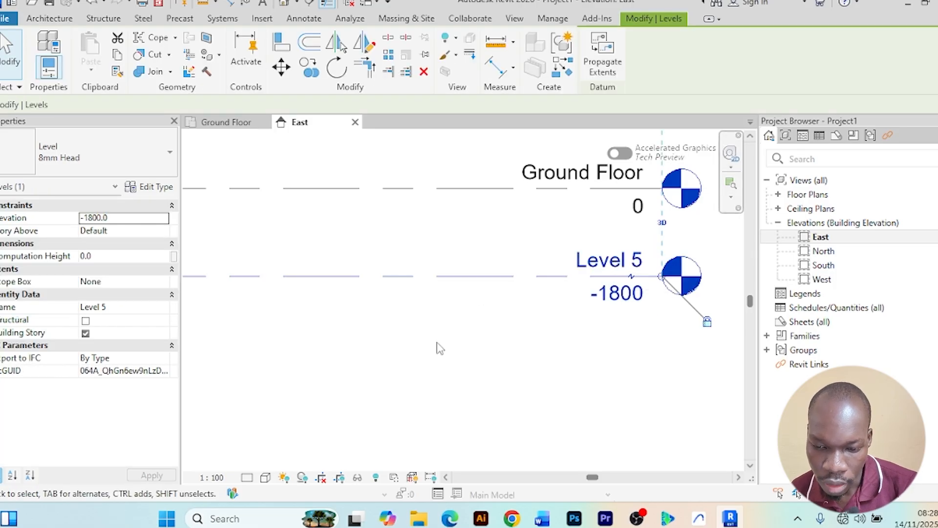
{"action": "scroll", "coordinate": [418, 330], "scroll_direction": "up", "scroll_amount": 2}
{"action": "scroll", "coordinate": [418, 331], "scroll_direction": "up", "scroll_amount": 3}
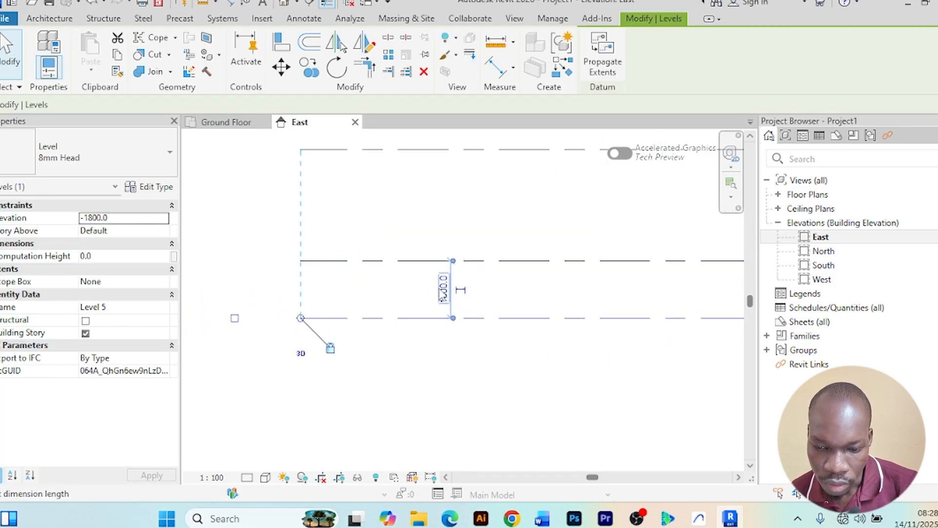
{"action": "left_click", "coordinate": [444, 288]}
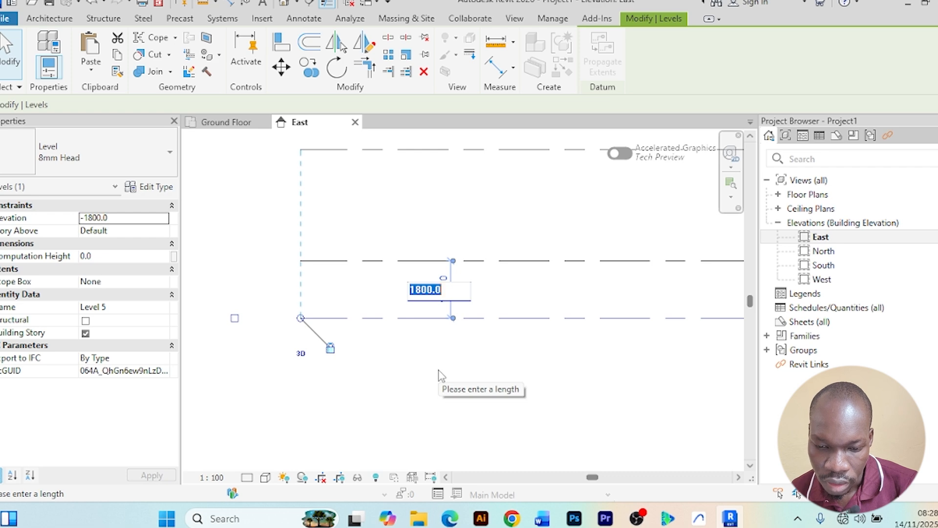
{"action": "type", "text": "1."}
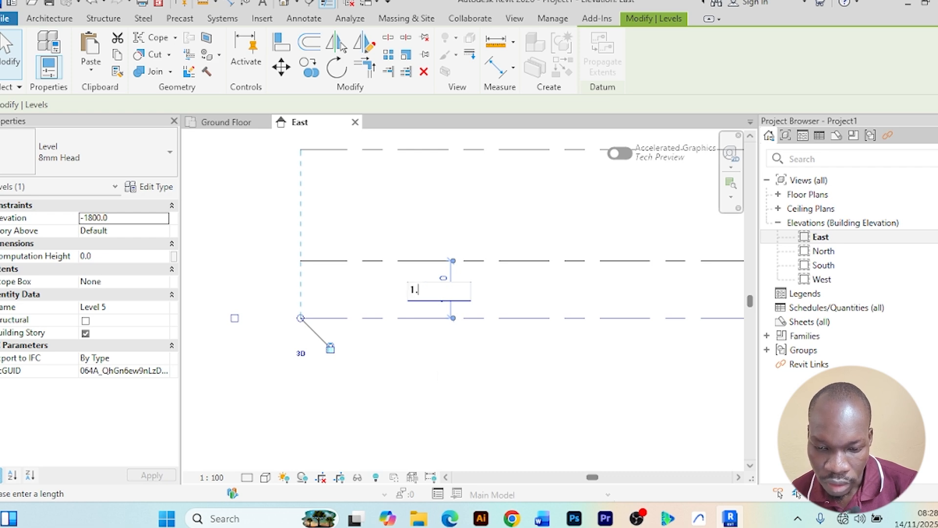
{"action": "type", "text": "5m"}
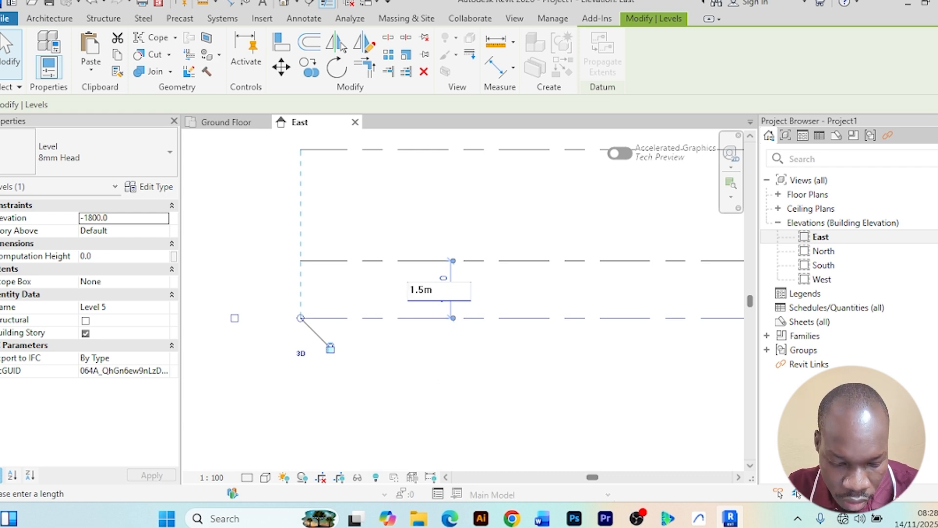
{"action": "key", "text": "Return"}
Rename Level 5 as Foundation level
{"action": "scroll", "coordinate": [584, 391], "scroll_direction": "down", "scroll_amount": 3}
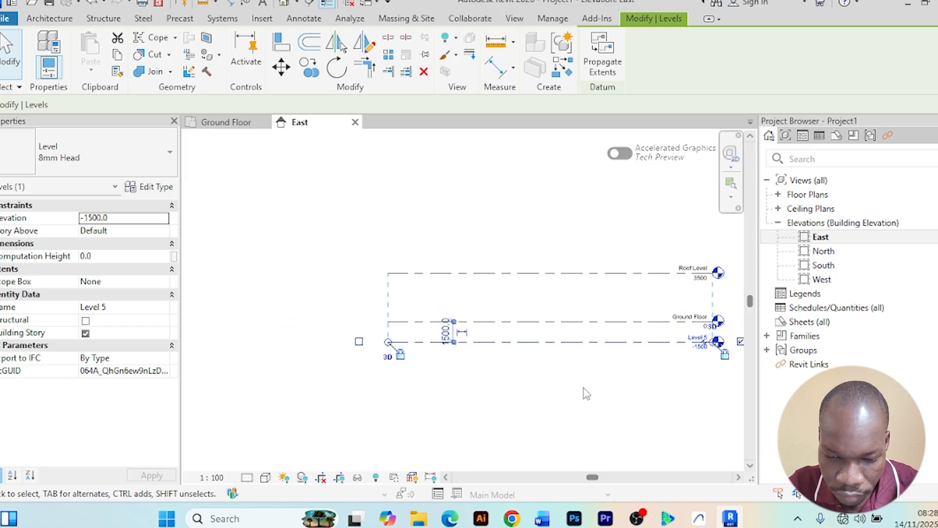
{"action": "middle_click_drag", "start_coordinate": [584, 391], "coordinate": [412, 356]}
{"action": "scroll", "coordinate": [545, 310], "scroll_direction": "up", "scroll_amount": 6}
{"action": "scroll", "coordinate": [501, 297], "scroll_direction": "down", "scroll_amount": 1}
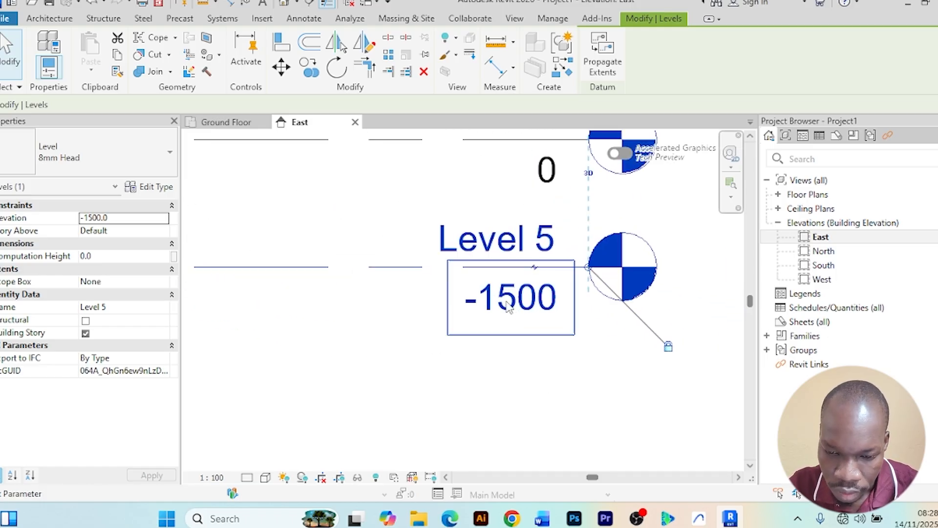
{"action": "scroll", "coordinate": [364, 302], "scroll_direction": "down", "scroll_amount": 2}
{"action": "left_click", "coordinate": [443, 268]}
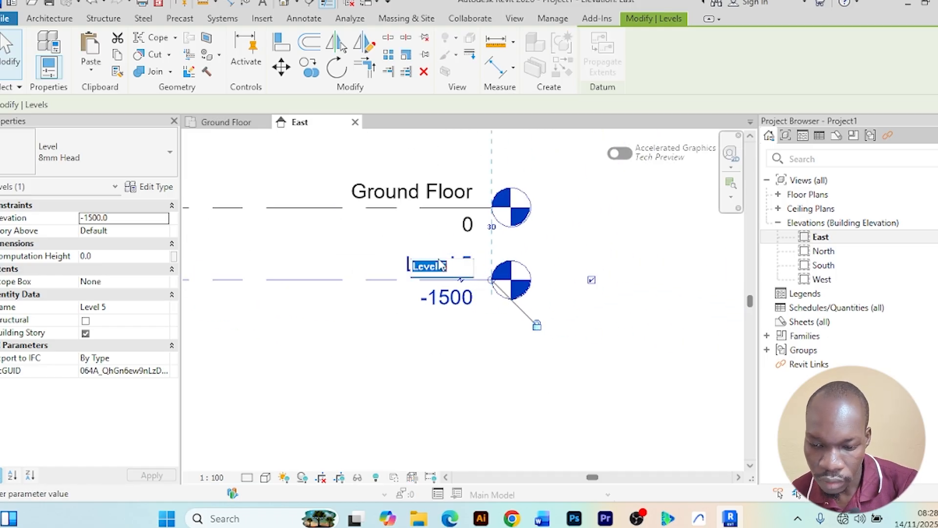
{"action": "type", "text": "Foundati"}
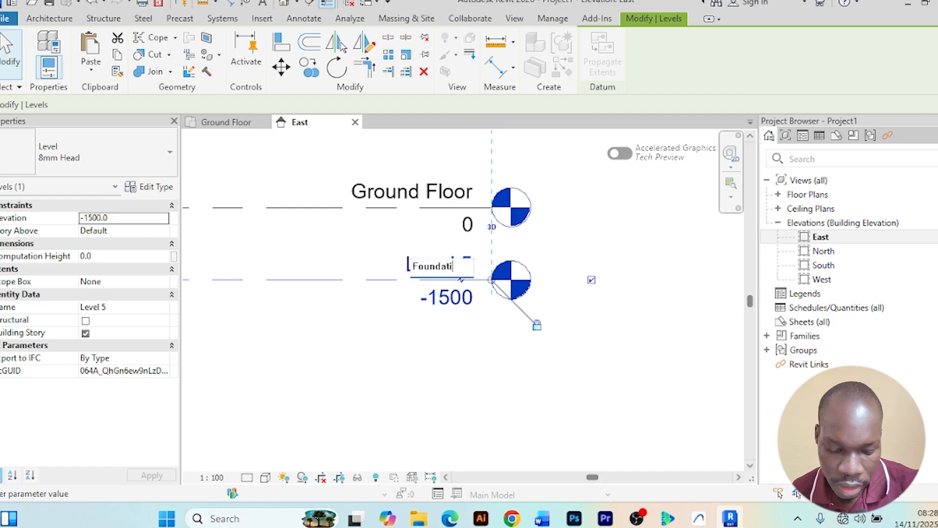
{"action": "type", "text": "on leve"}
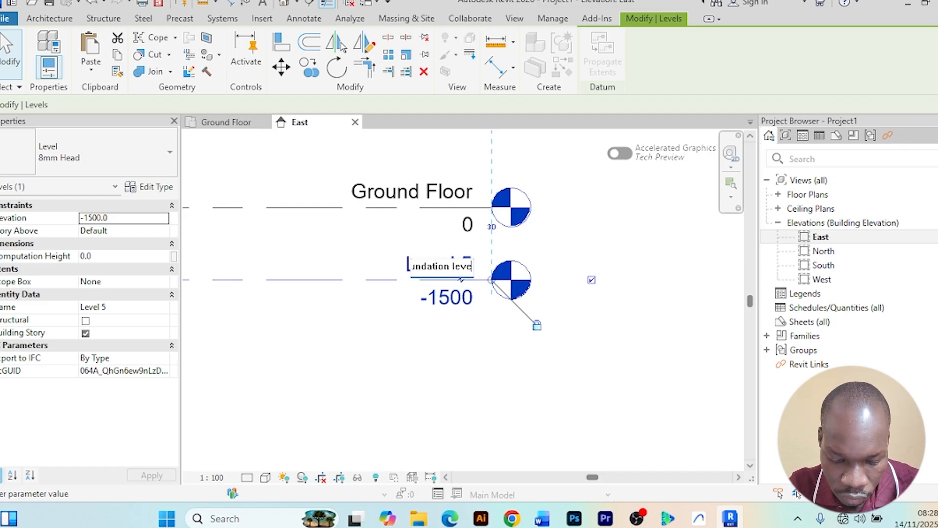
{"action": "type", "text": "l"}
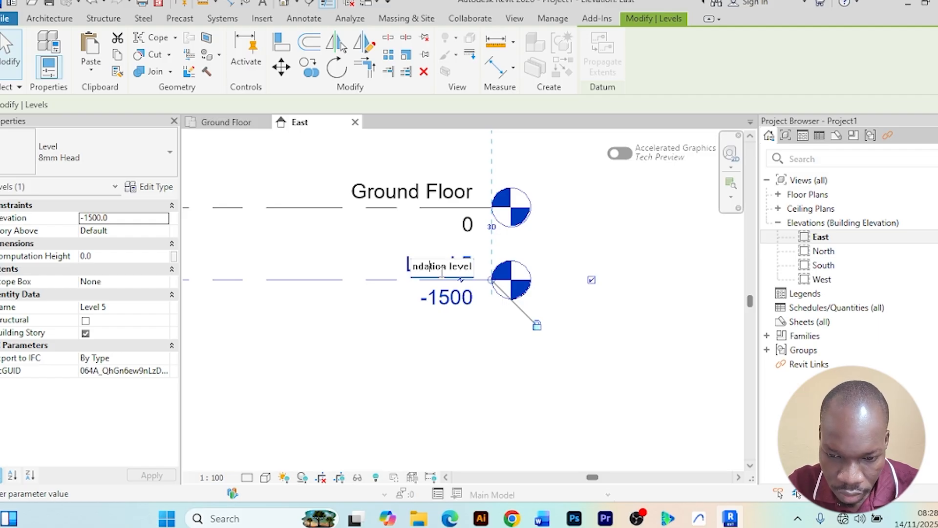
{"action": "key", "text": "Left"}
{"action": "key", "text": "Left"}
{"action": "key", "text": "Left"}
{"action": "key", "text": "Left"}
{"action": "key", "text": "Left"}
{"action": "key", "text": "Left"}
{"action": "scroll", "coordinate": [442, 273], "scroll_direction": "down", "scroll_amount": 3}
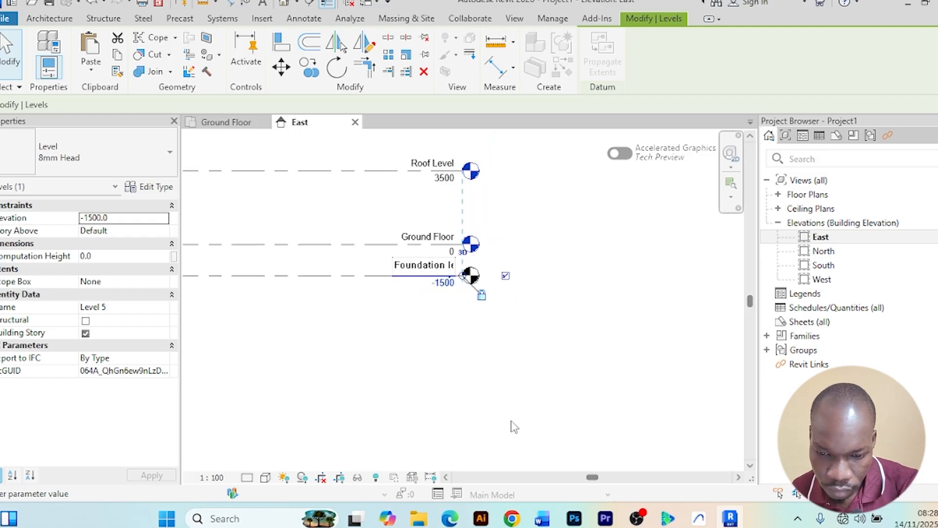
{"action": "key", "text": "Return"}
Zoom and pan around the East elevation to review the Roof Level, Ground Floor and Foundation level lines
{"action": "scroll", "coordinate": [347, 387], "scroll_direction": "down", "scroll_amount": 3}
{"action": "middle_click_drag", "start_coordinate": [348, 387], "coordinate": [510, 358]}
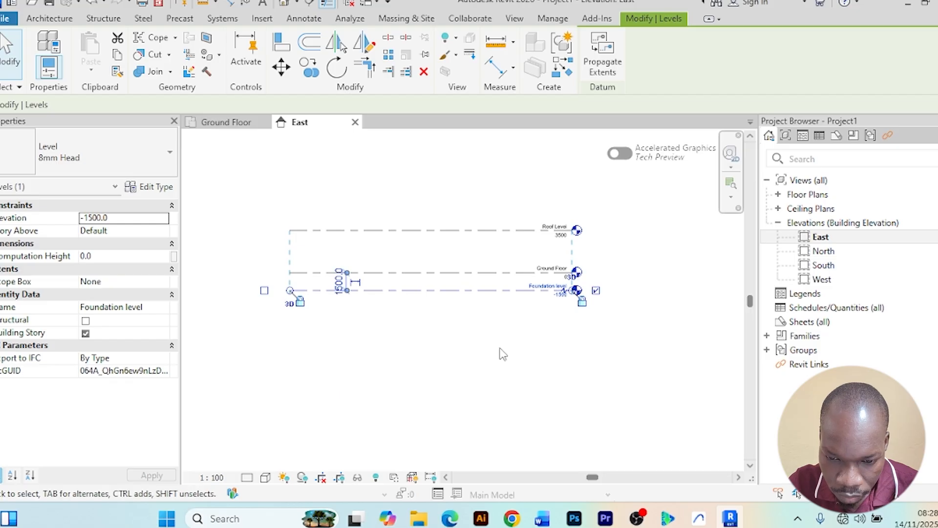
{"action": "left_click", "coordinate": [504, 350]}
{"action": "scroll", "coordinate": [636, 347], "scroll_direction": "up", "scroll_amount": 3}
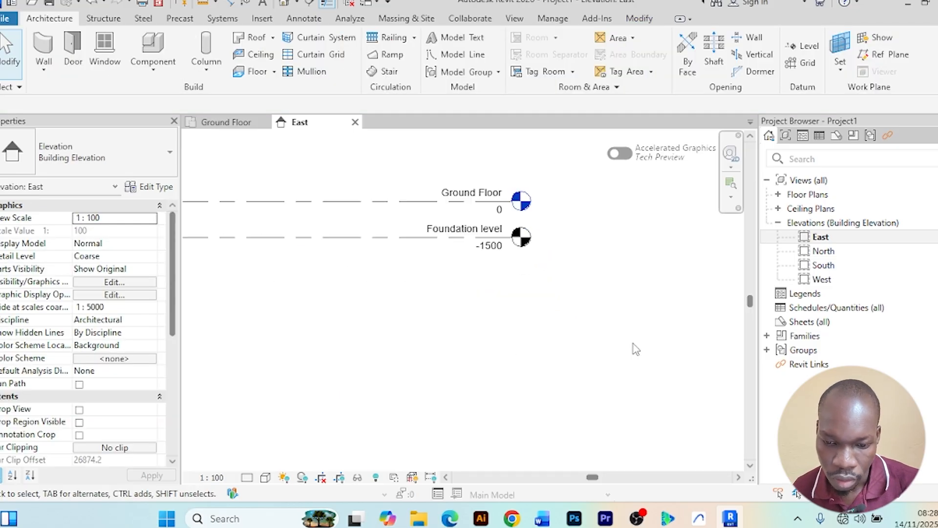
{"action": "scroll", "coordinate": [567, 307], "scroll_direction": "up", "scroll_amount": 2}
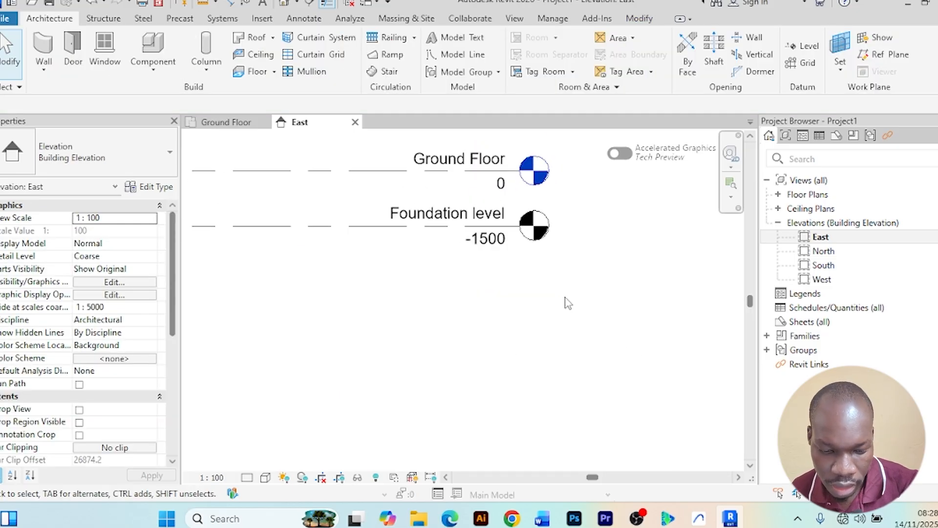
{"action": "scroll", "coordinate": [571, 258], "scroll_direction": "up", "scroll_amount": 2}
{"action": "scroll", "coordinate": [569, 264], "scroll_direction": "down", "scroll_amount": 4}
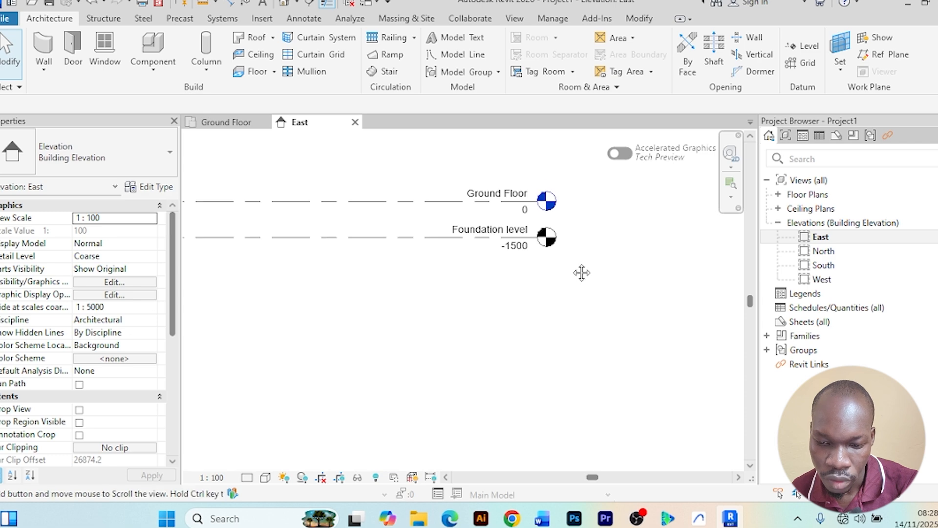
{"action": "middle_click_drag", "start_coordinate": [582, 271], "coordinate": [546, 286]}
{"action": "scroll", "coordinate": [562, 303], "scroll_direction": "down", "scroll_amount": 2}
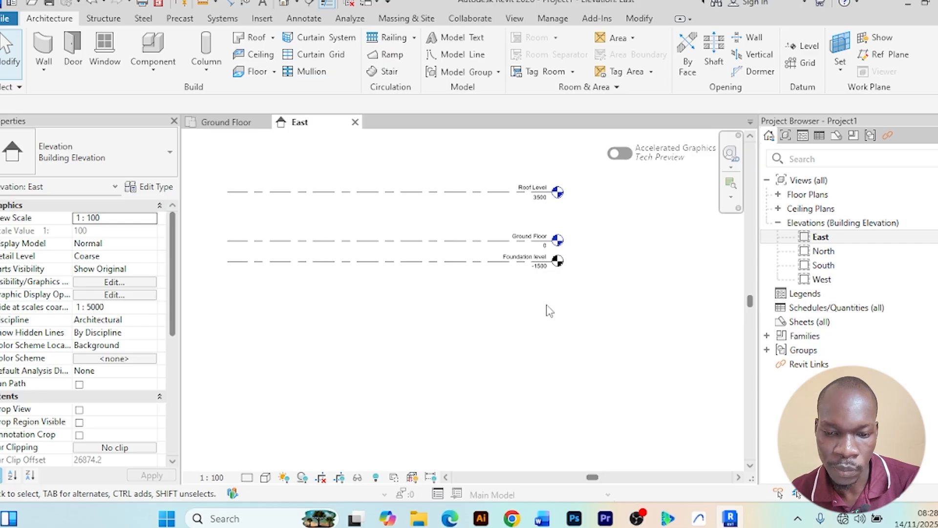
Collapse the elevations list, expand the floor plan views in the project browser, and compare them with the elevation's levels
{"action": "left_click", "coordinate": [779, 224]}
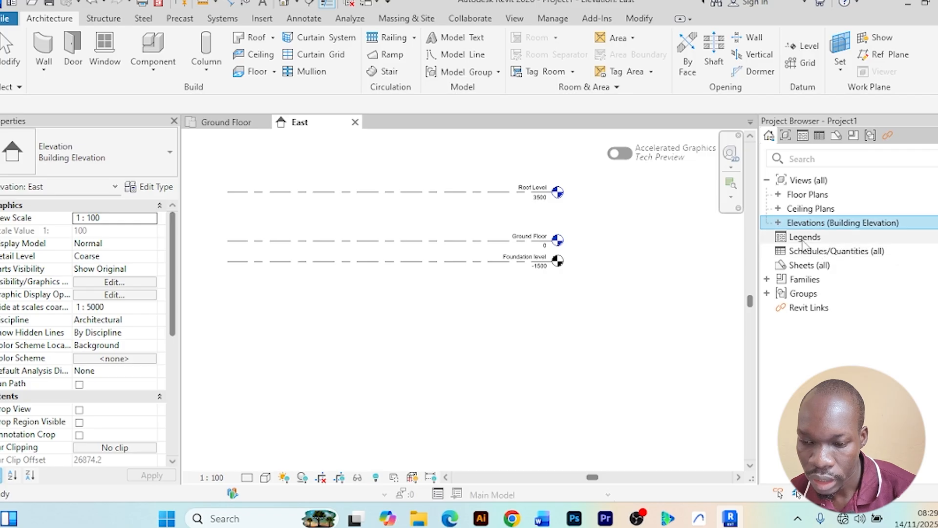
{"action": "left_click", "coordinate": [779, 195]}
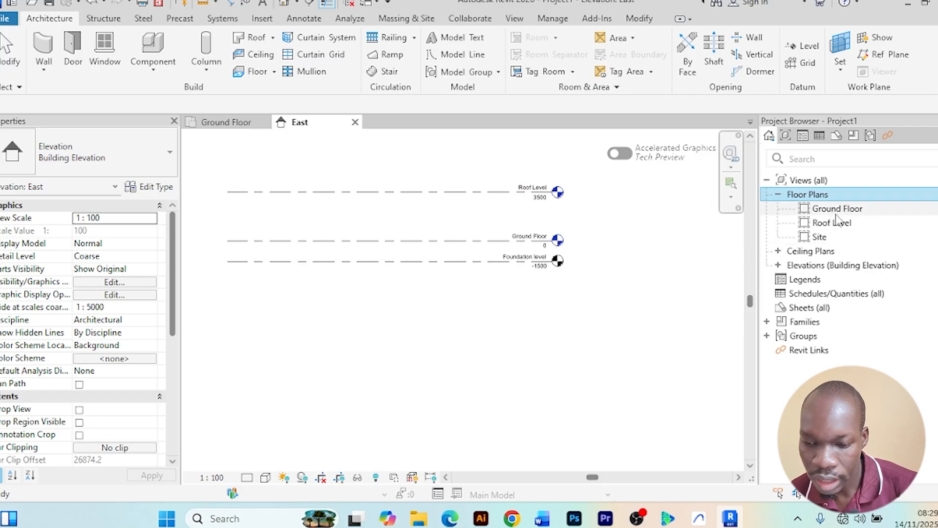
{"action": "scroll", "coordinate": [490, 258], "scroll_direction": "up", "scroll_amount": 3}
{"action": "scroll", "coordinate": [679, 259], "scroll_direction": "down", "scroll_amount": 2}
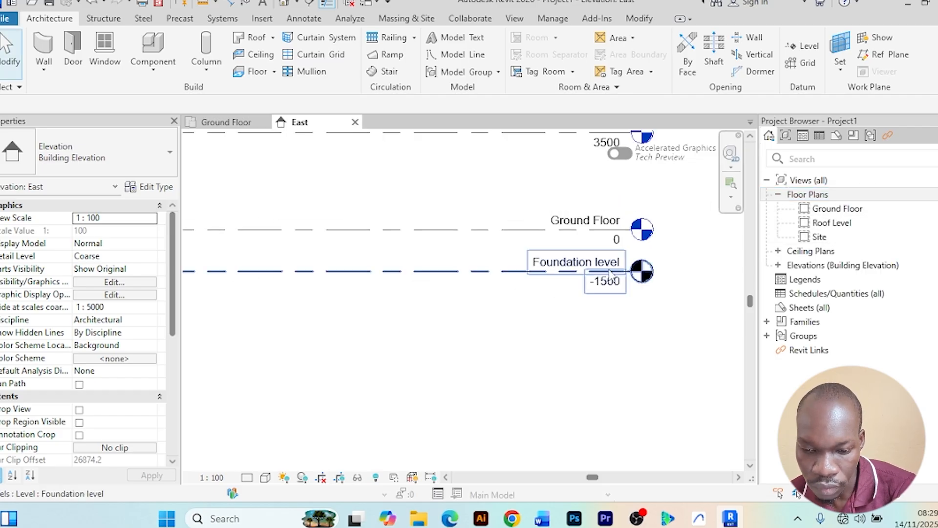
{"action": "scroll", "coordinate": [687, 267], "scroll_direction": "down", "scroll_amount": 2}
{"action": "middle_click_drag", "start_coordinate": [639, 287], "coordinate": [493, 325]}
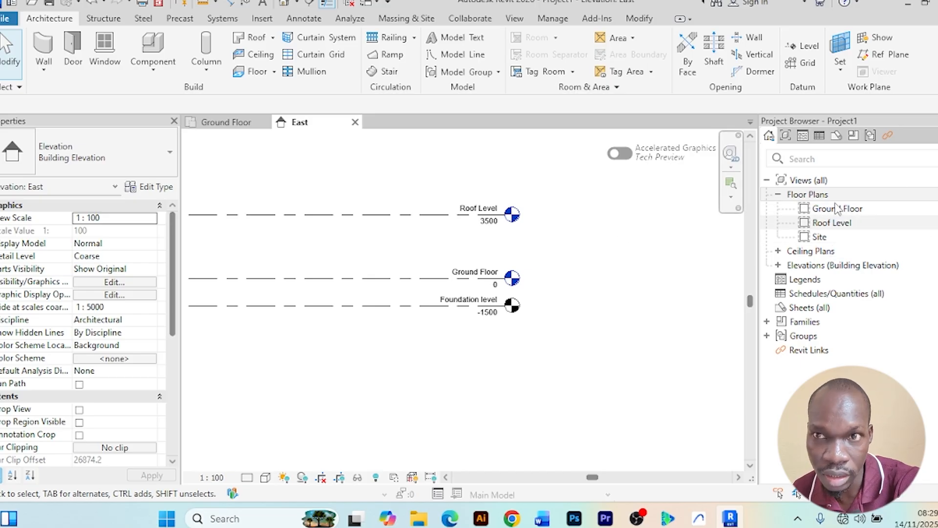
{"action": "scroll", "coordinate": [552, 259], "scroll_direction": "up", "scroll_amount": 3}
{"action": "scroll", "coordinate": [551, 264], "scroll_direction": "down", "scroll_amount": 2}
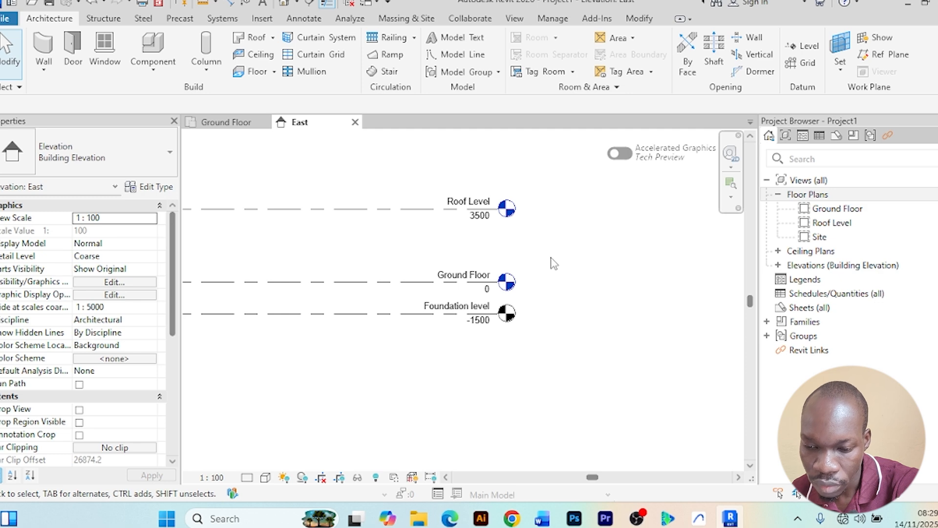
{"action": "scroll", "coordinate": [616, 295], "scroll_direction": "down", "scroll_amount": 2}
{"action": "scroll", "coordinate": [606, 308], "scroll_direction": "up", "scroll_amount": 3}
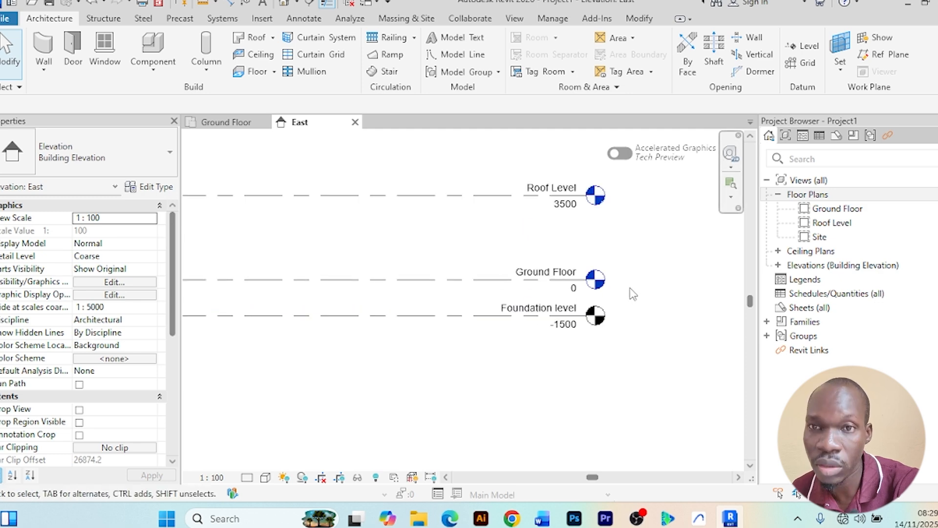
{"action": "scroll", "coordinate": [632, 293], "scroll_direction": "down", "scroll_amount": 2}
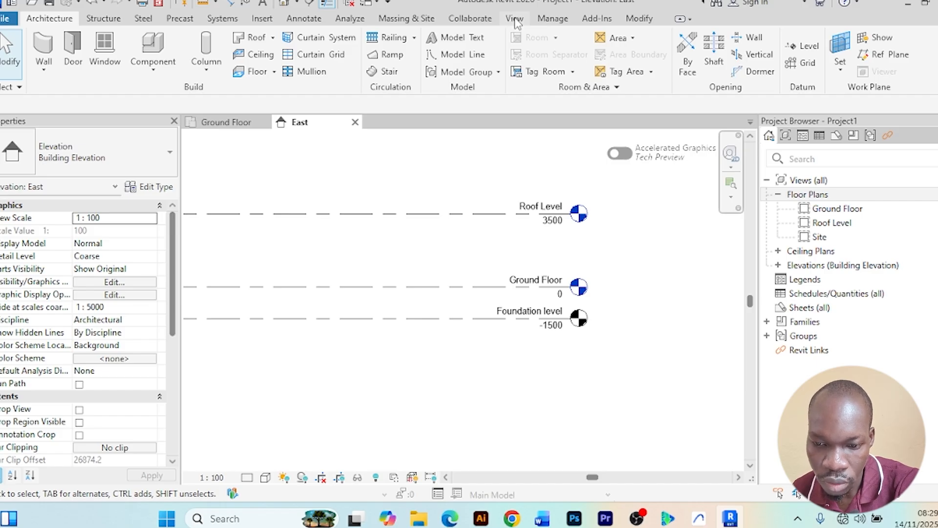
Create a floor plan view for Foundation level, then close that view and the East elevation
{"action": "left_click", "coordinate": [514, 19]}
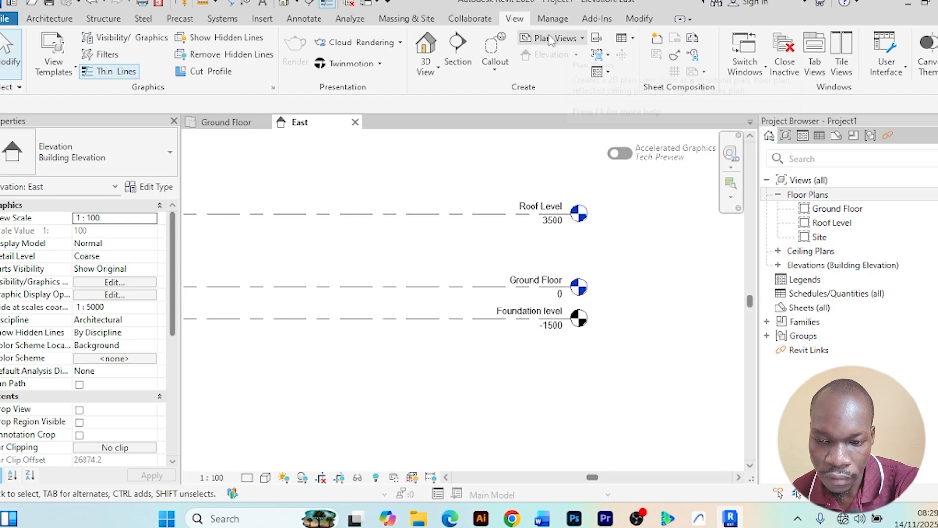
{"action": "left_click", "coordinate": [583, 38]}
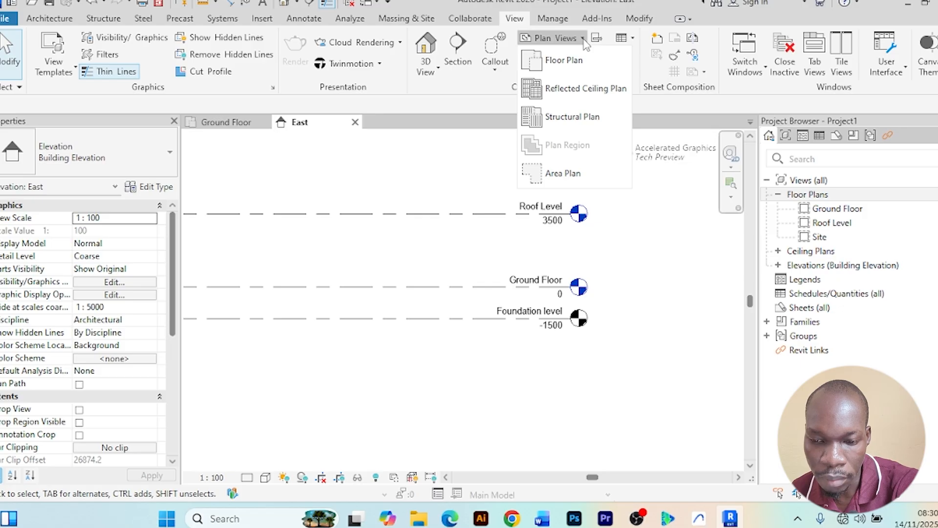
{"action": "left_click", "coordinate": [564, 63]}
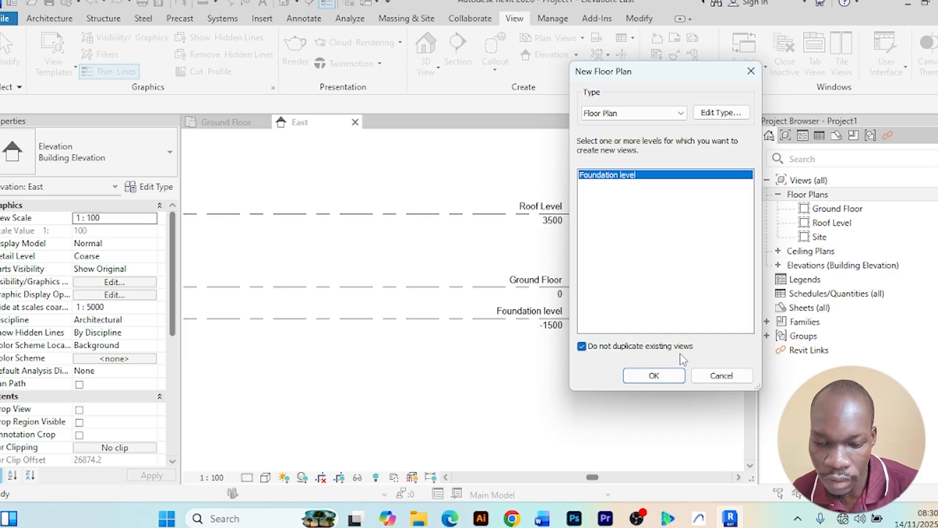
{"action": "left_click", "coordinate": [645, 375]}
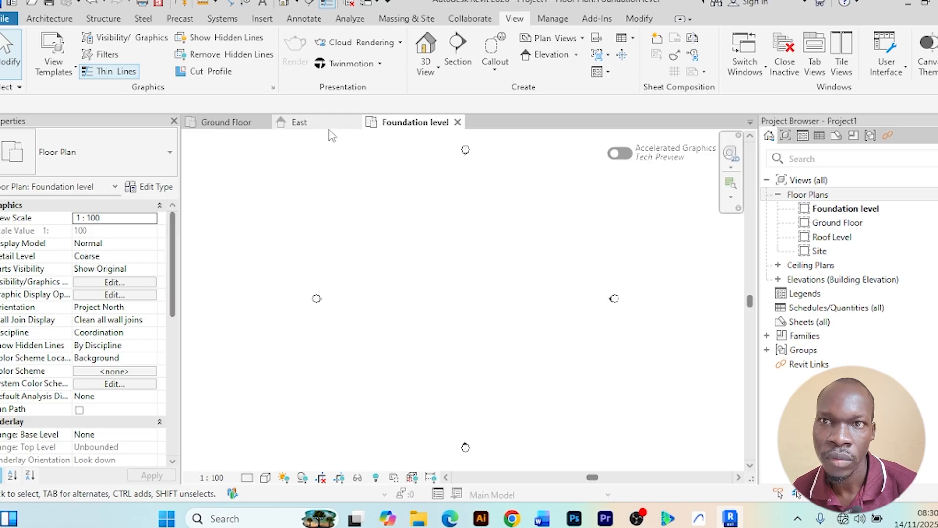
{"action": "left_click", "coordinate": [458, 122]}
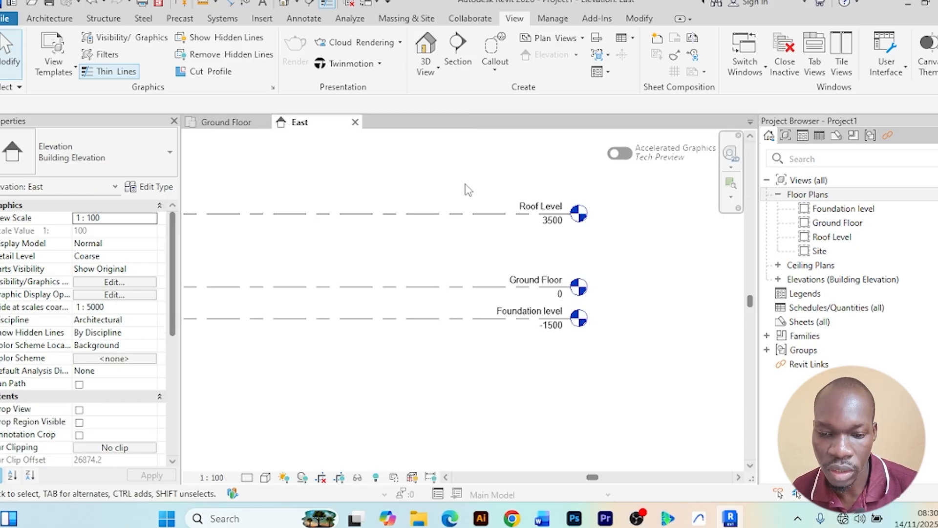
{"action": "left_click", "coordinate": [356, 123]}
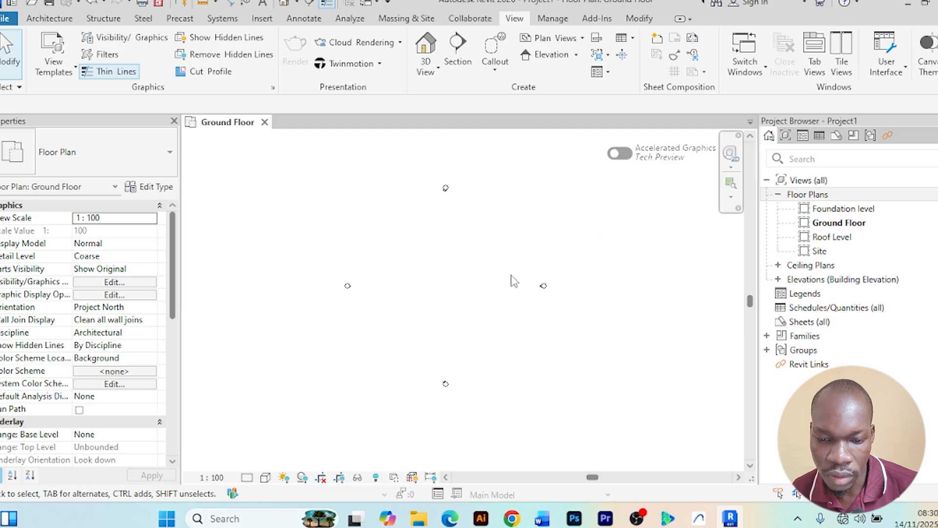
Zoom and pan around the Ground Floor plan to inspect the elevation markers
{"action": "scroll", "coordinate": [488, 286], "scroll_direction": "up", "scroll_amount": 2}
{"action": "scroll", "coordinate": [473, 286], "scroll_direction": "down", "scroll_amount": 3}
{"action": "middle_click_drag", "start_coordinate": [474, 286], "coordinate": [435, 261]}
{"action": "scroll", "coordinate": [469, 274], "scroll_direction": "up", "scroll_amount": 2}
{"action": "scroll", "coordinate": [465, 268], "scroll_direction": "down", "scroll_amount": 1}
{"action": "scroll", "coordinate": [432, 258], "scroll_direction": "up", "scroll_amount": 2}
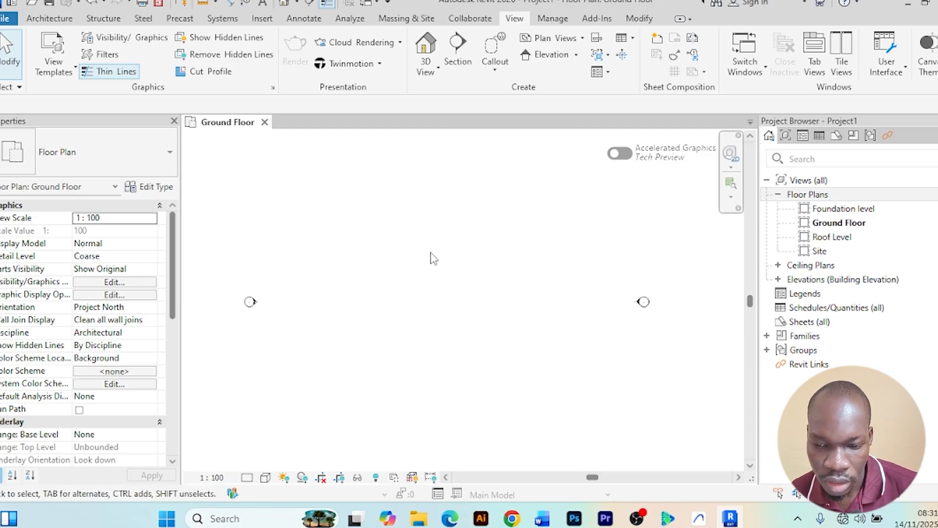
{"action": "scroll", "coordinate": [434, 254], "scroll_direction": "down", "scroll_amount": 2}
{"action": "middle_click", "coordinate": [459, 255]}
{"action": "scroll", "coordinate": [432, 245], "scroll_direction": "up", "scroll_amount": 1}
{"action": "scroll", "coordinate": [435, 243], "scroll_direction": "down", "scroll_amount": 1}
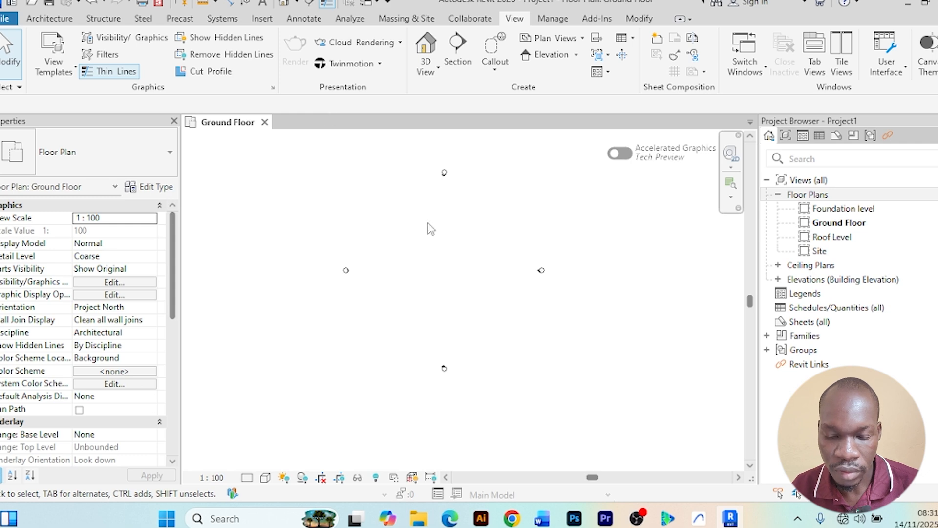
{"action": "scroll", "coordinate": [439, 232], "scroll_direction": "down", "scroll_amount": 1}
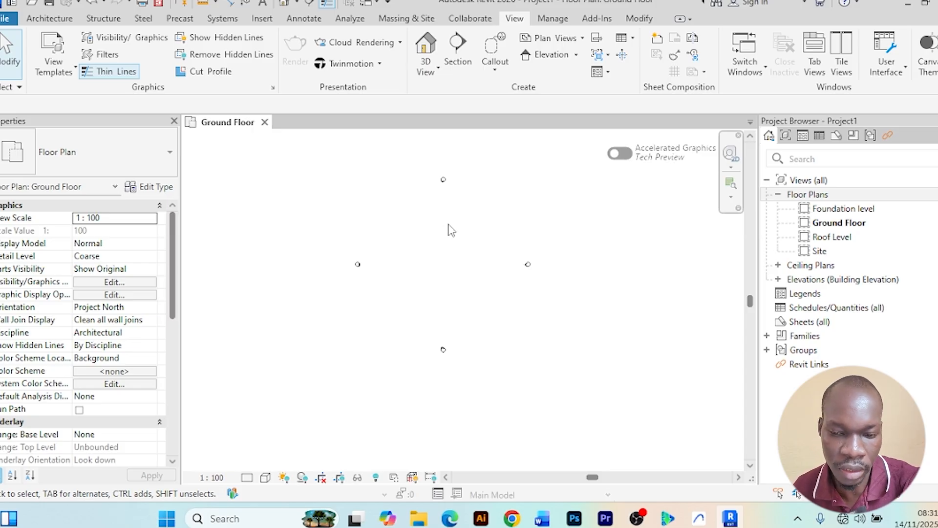
Start saving the project as a Project file and browse to the Youtube folder on New Volume (E:)
{"action": "left_click", "coordinate": [5, 19]}
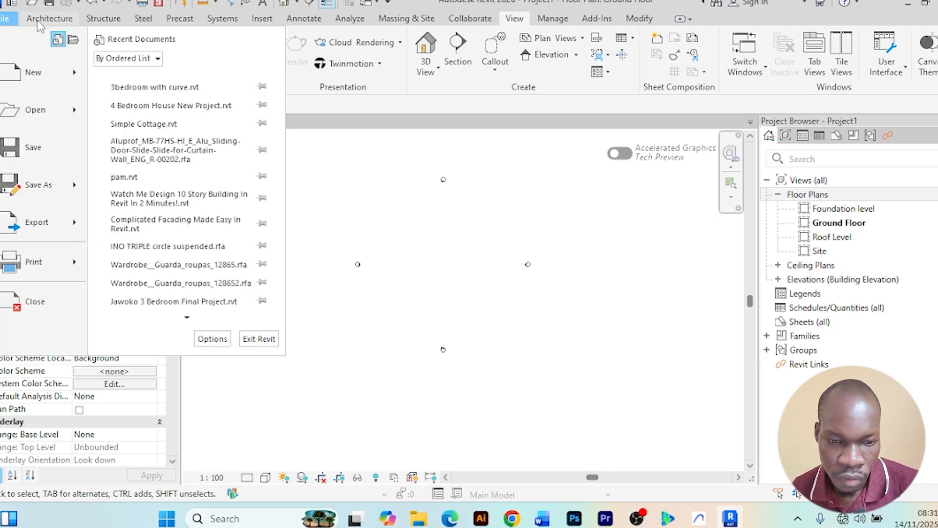
{"action": "mouse_move", "coordinate": [77, 191]}
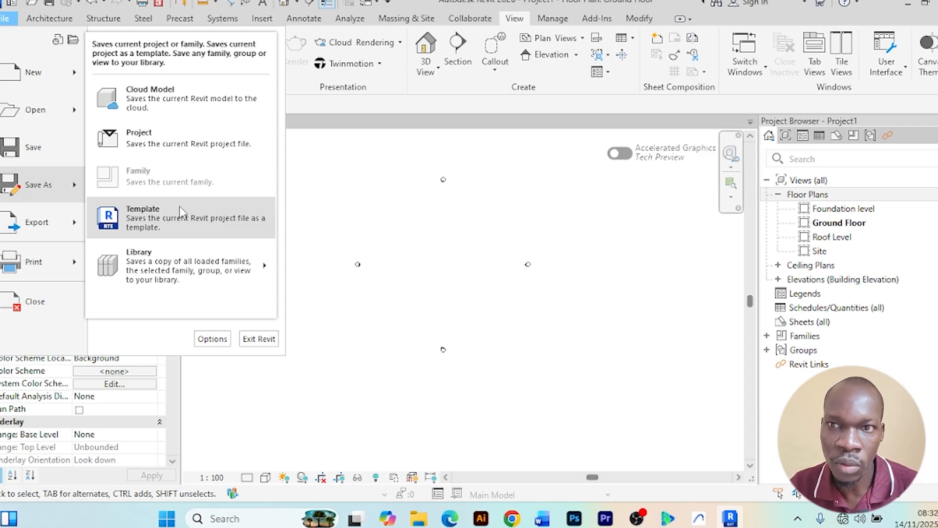
{"action": "left_click", "coordinate": [171, 133]}
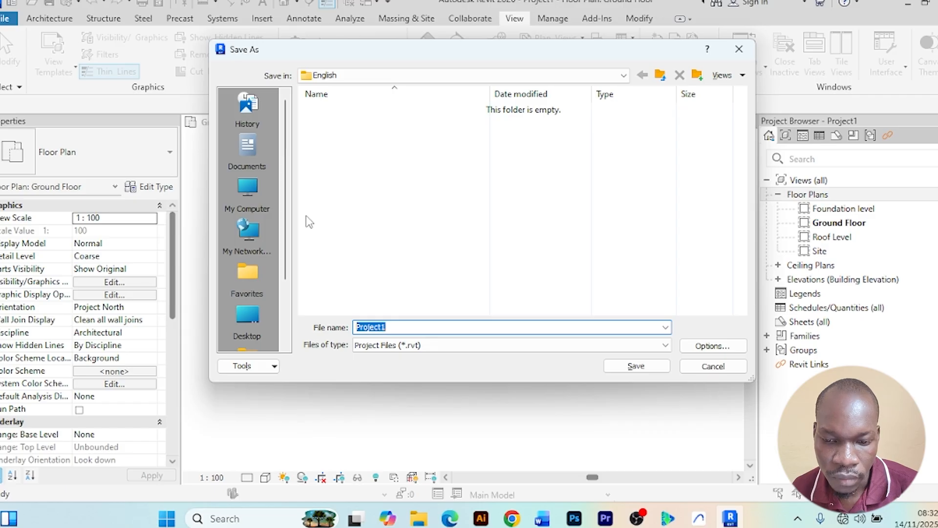
{"action": "left_click", "coordinate": [252, 189]}
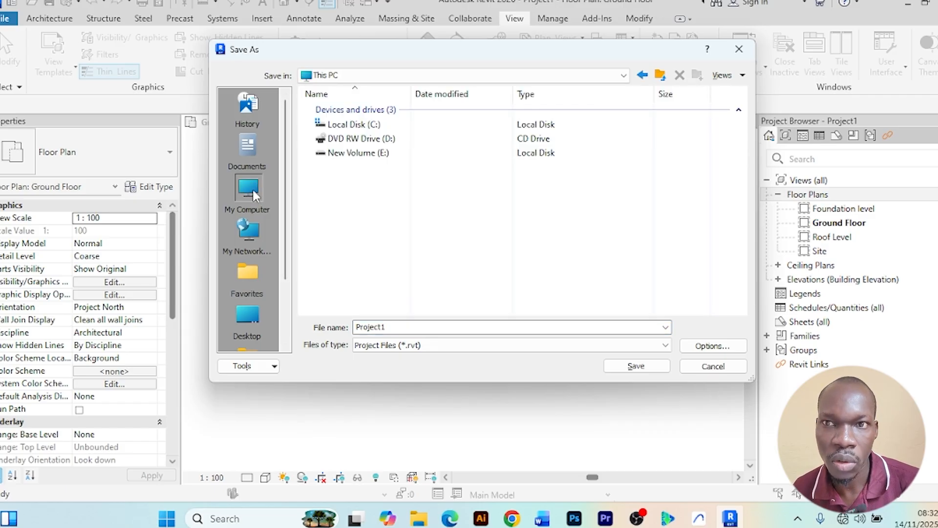
{"action": "double_click", "coordinate": [372, 156]}
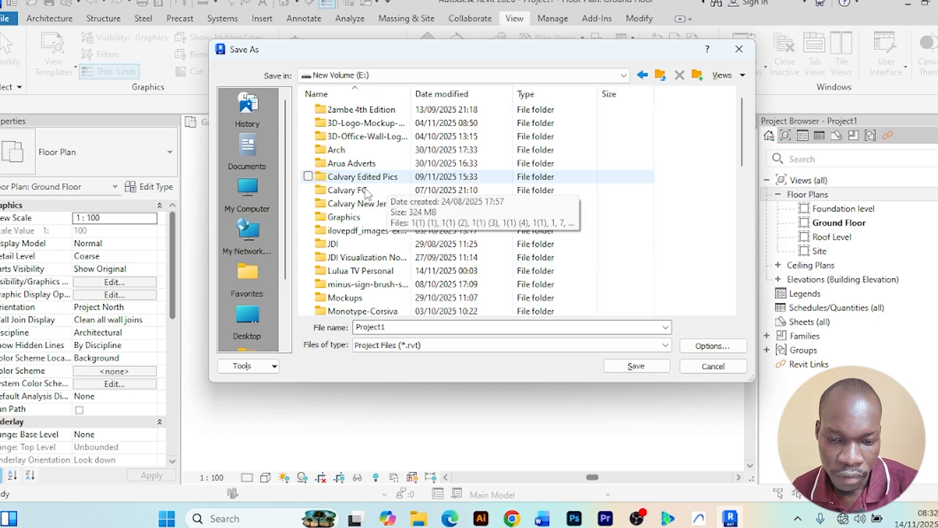
{"action": "left_click", "coordinate": [360, 191]}
{"action": "key", "text": "y"}
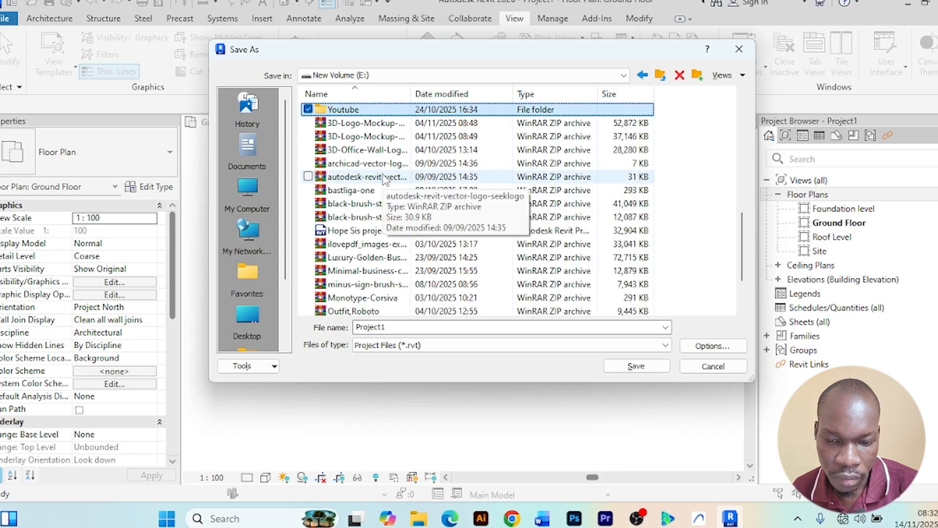
{"action": "double_click", "coordinate": [364, 111]}
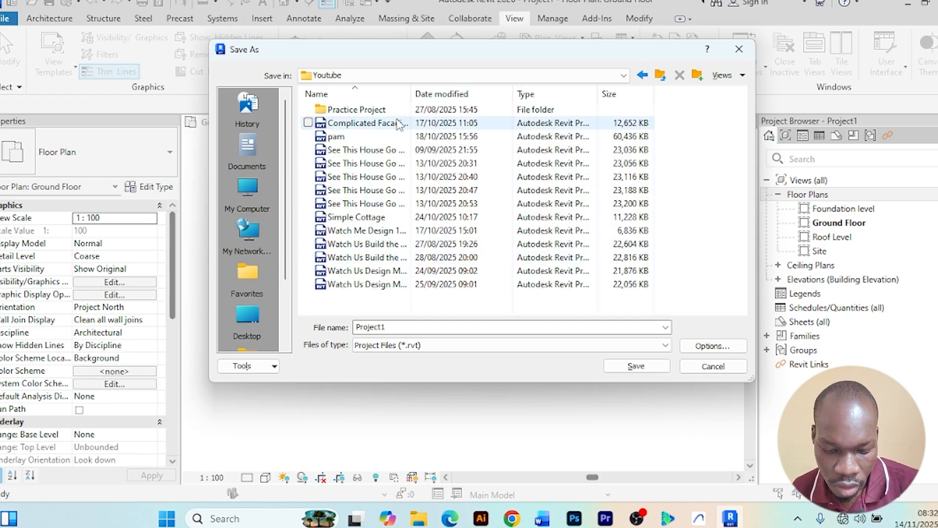
Name the file How To Start Up a Revit Project Step by Step! and save it there
{"action": "double_click", "coordinate": [416, 327]}
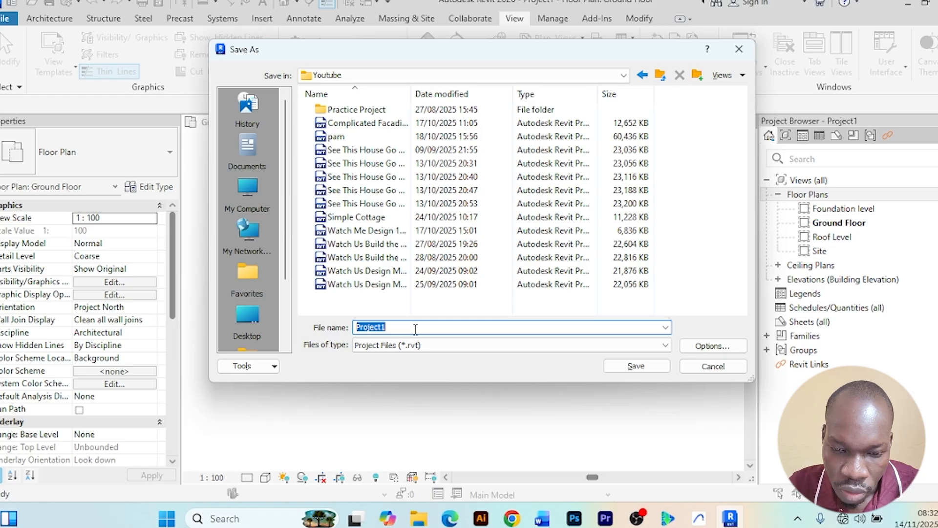
{"action": "type", "text": "How T"}
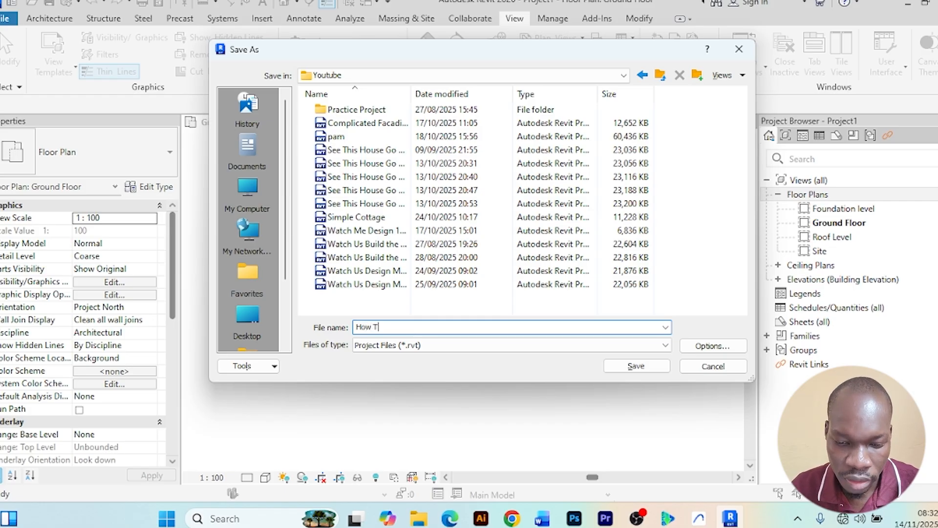
{"action": "type", "text": "o Start"}
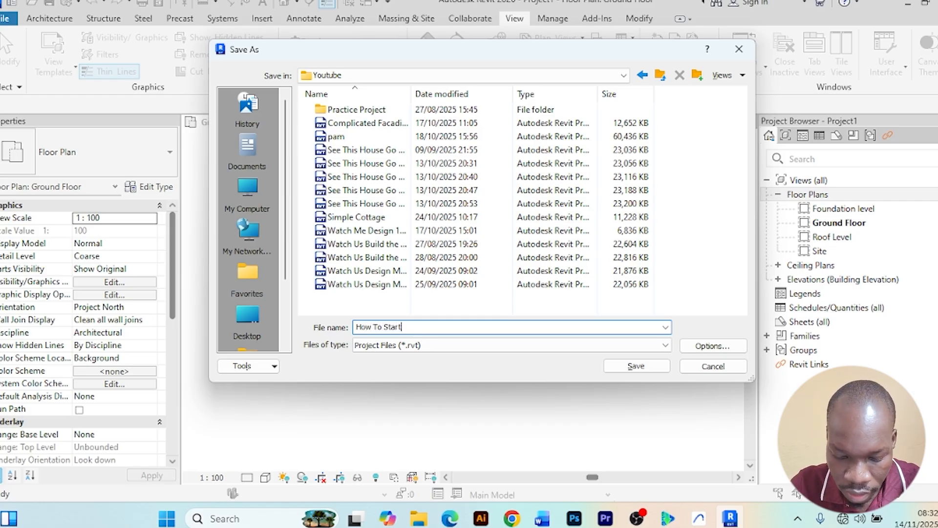
{"action": "type", "text": " Up A"}
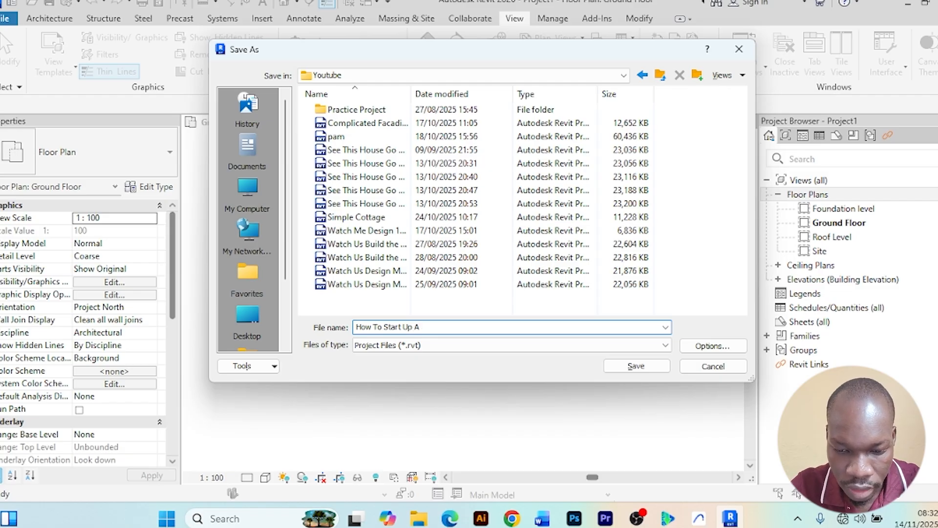
{"action": "key", "text": "BackSpace"}
{"action": "type", "text": "a "}
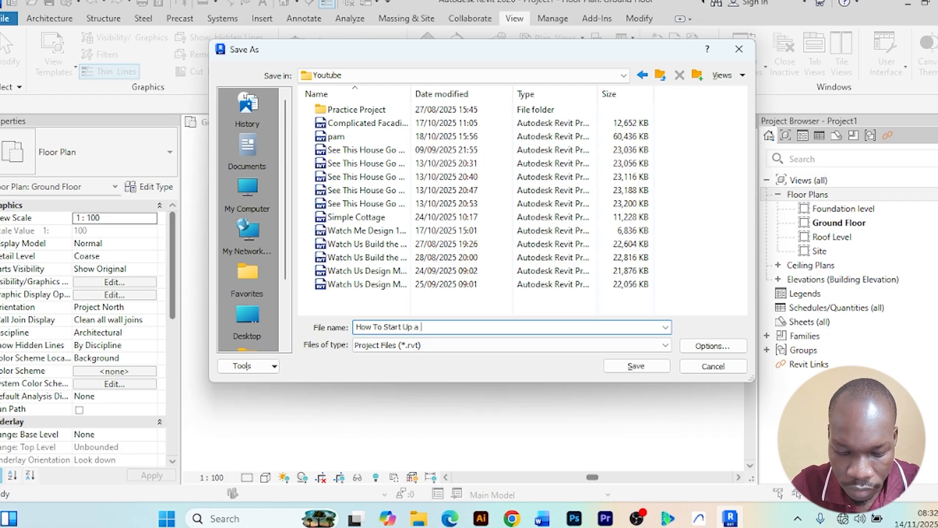
{"action": "type", "text": "Revit "}
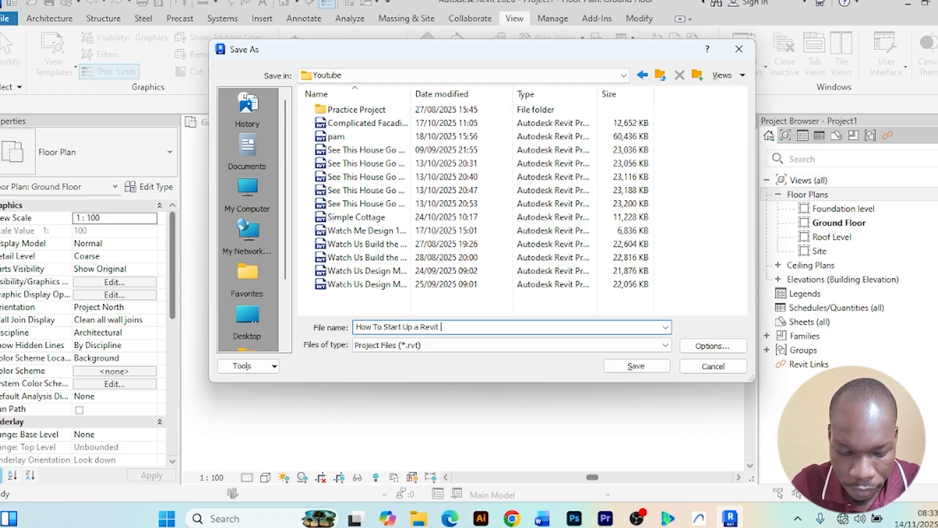
{"action": "type", "text": "Project"}
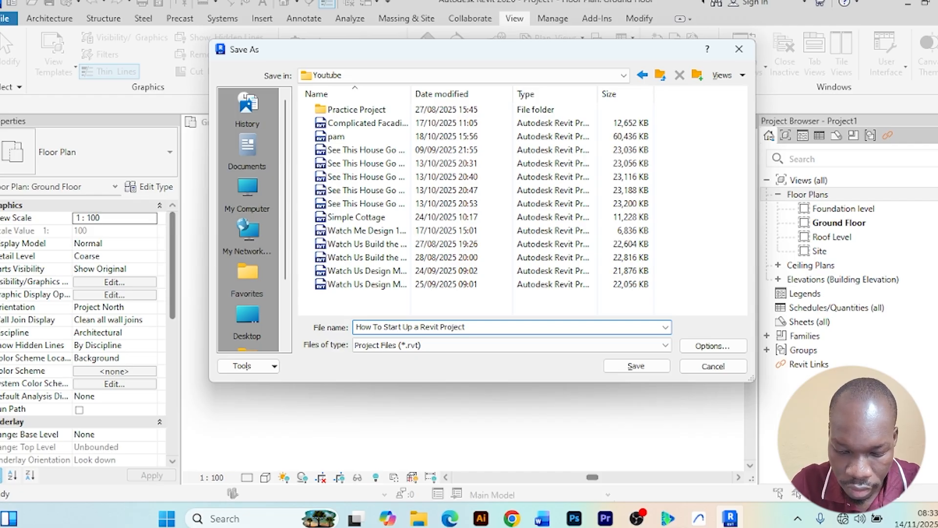
{"action": "type", "text": " Step"}
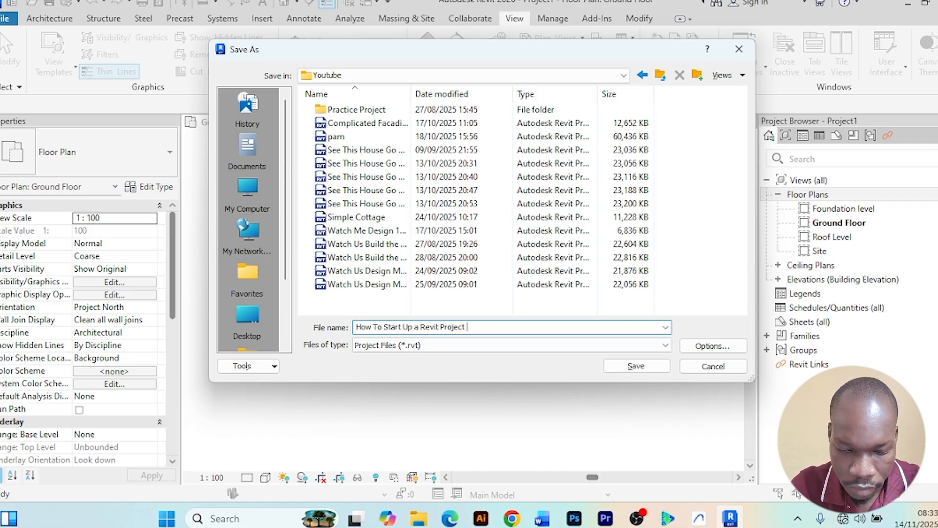
{"action": "type", "text": " by"}
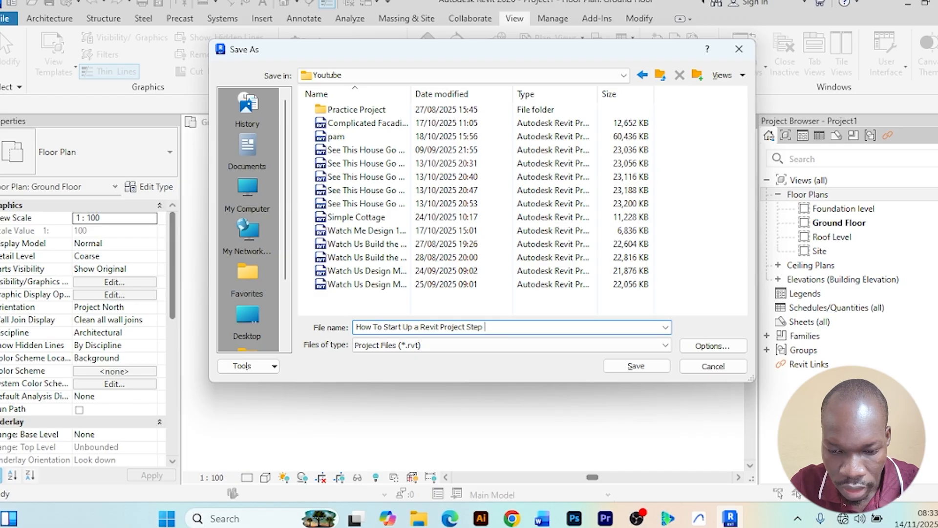
{"action": "type", "text": " Step"}
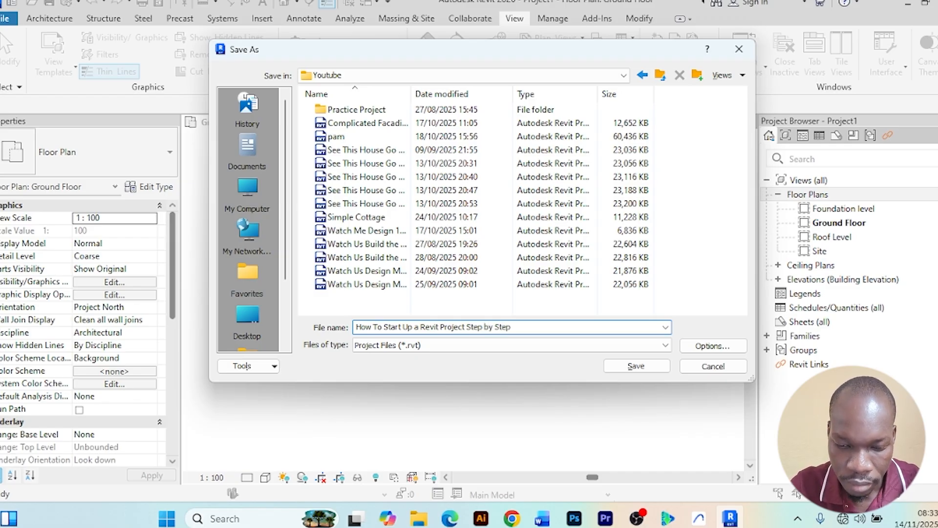
{"action": "type", "text": "!"}
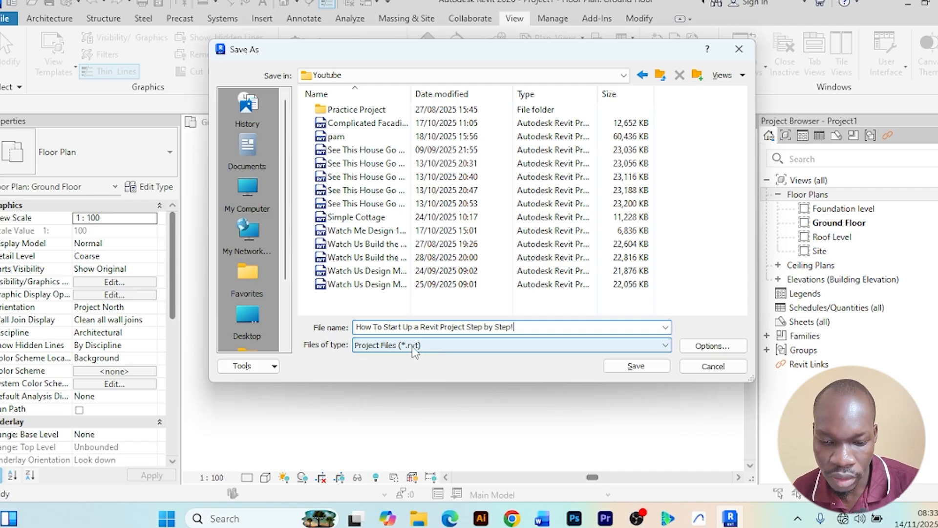
{"action": "left_click", "coordinate": [636, 366]}
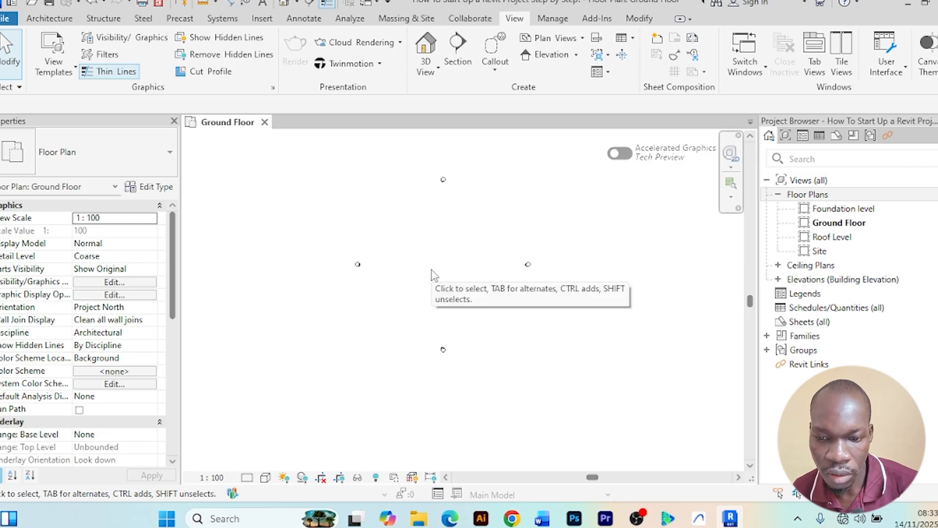
{"action": "scroll", "coordinate": [474, 333], "scroll_direction": "up", "scroll_amount": 2}
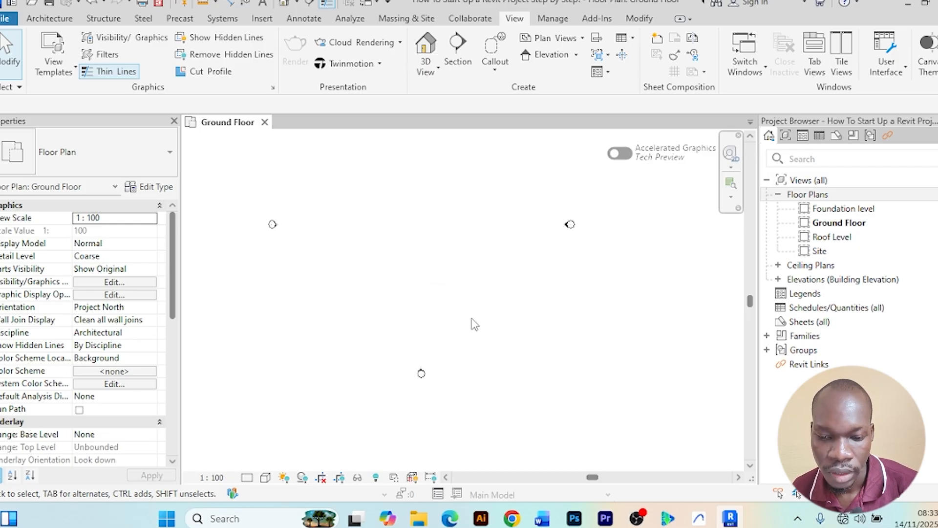